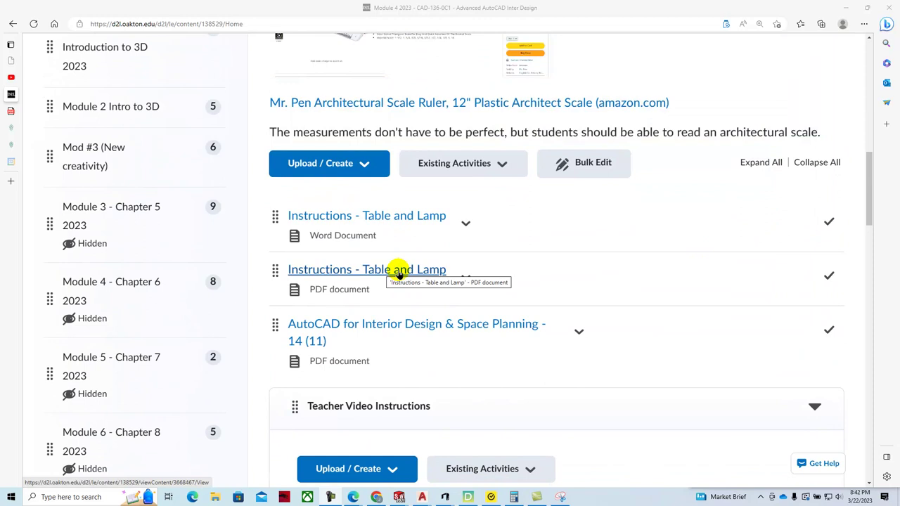
- Bring Figure 14-52's lamp dimensions into view in the Instructions - Table and Lamp PDF
{"action": "left_click", "coordinate": [10, 112]}
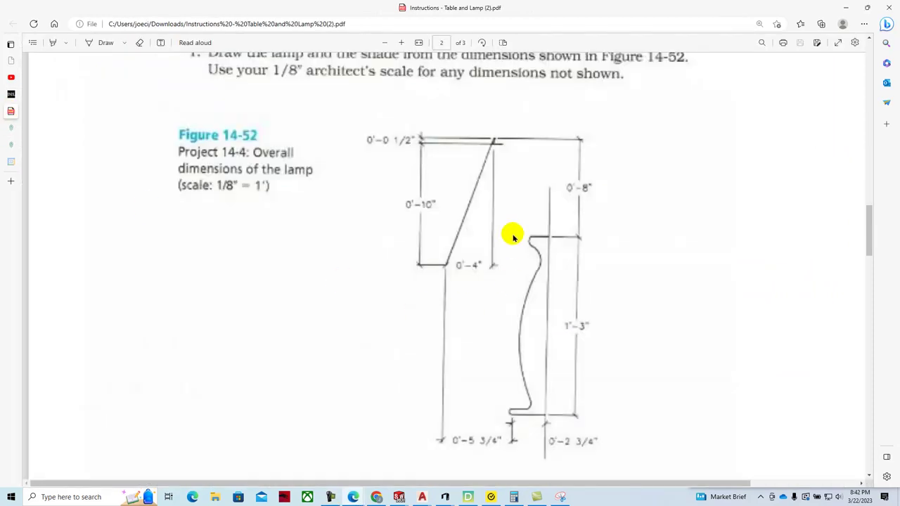
{"action": "scroll", "coordinate": [513, 237], "scroll_direction": "up", "scroll_amount": 2}
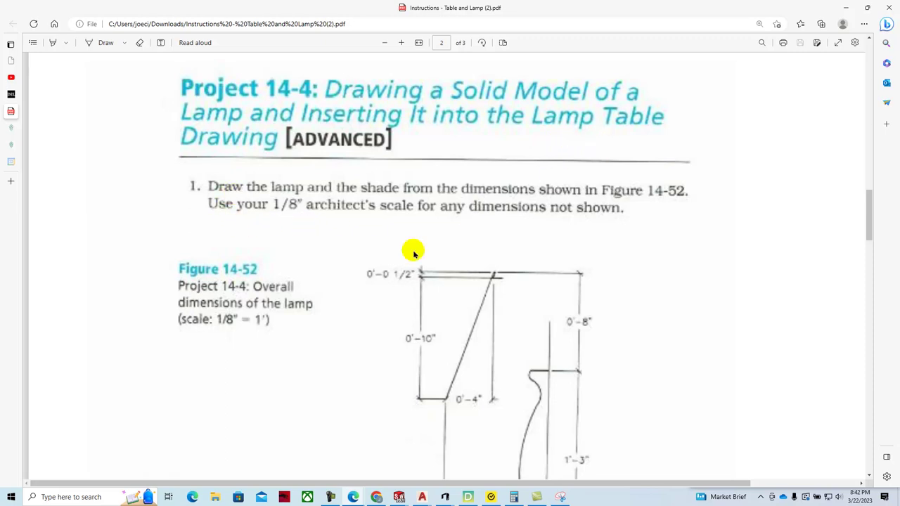
{"action": "scroll", "coordinate": [450, 250], "scroll_direction": "down", "scroll_amount": 1}
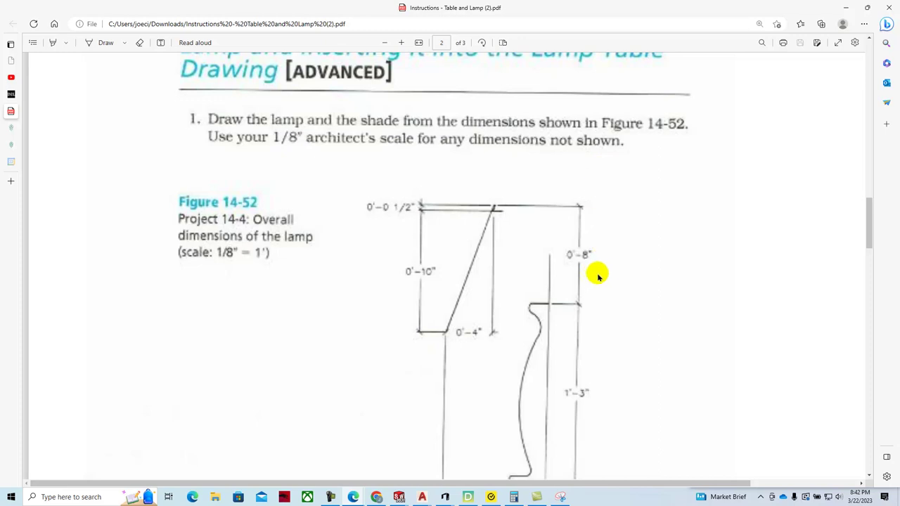
{"action": "scroll", "coordinate": [603, 277], "scroll_direction": "down", "scroll_amount": 2}
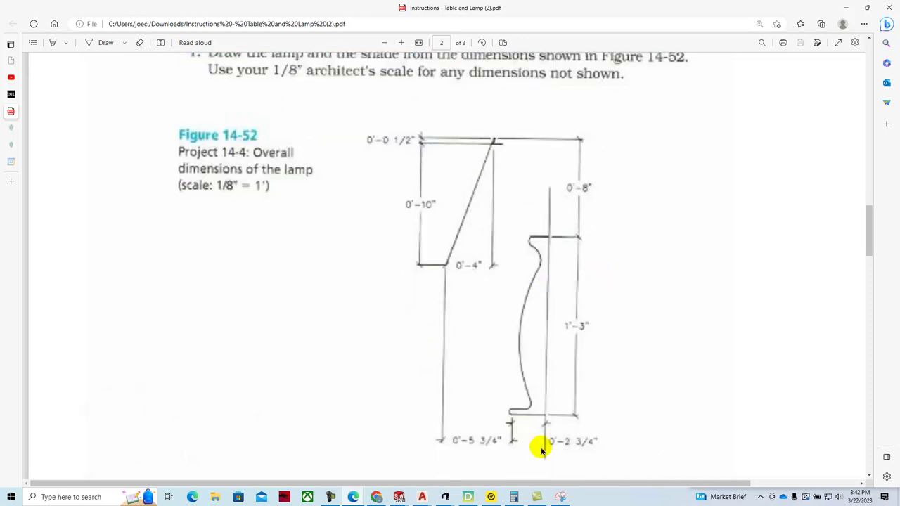
{"action": "left_click", "coordinate": [421, 498]}
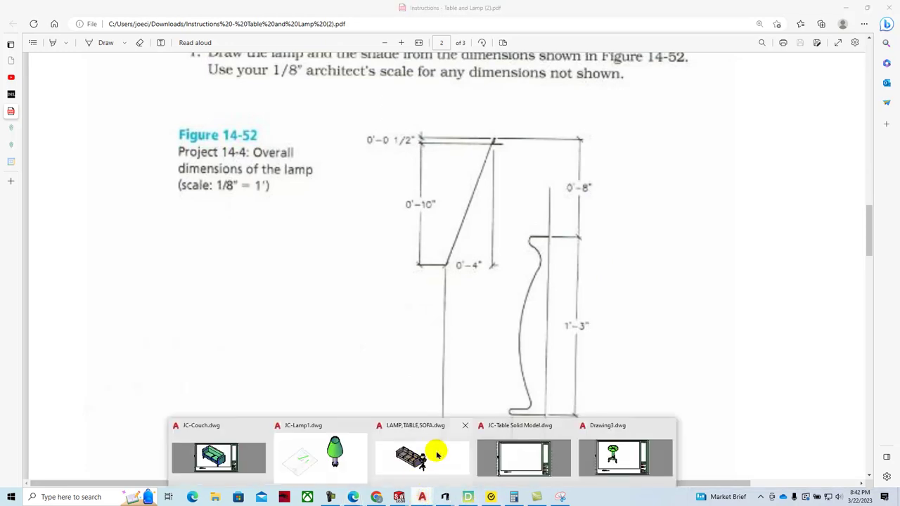
{"action": "left_click", "coordinate": [327, 455]}
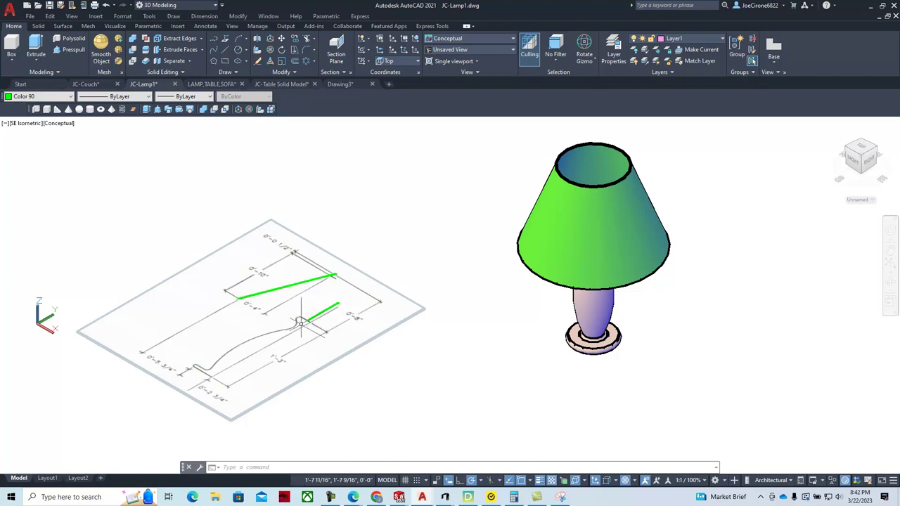
{"action": "left_click", "coordinate": [560, 497]}
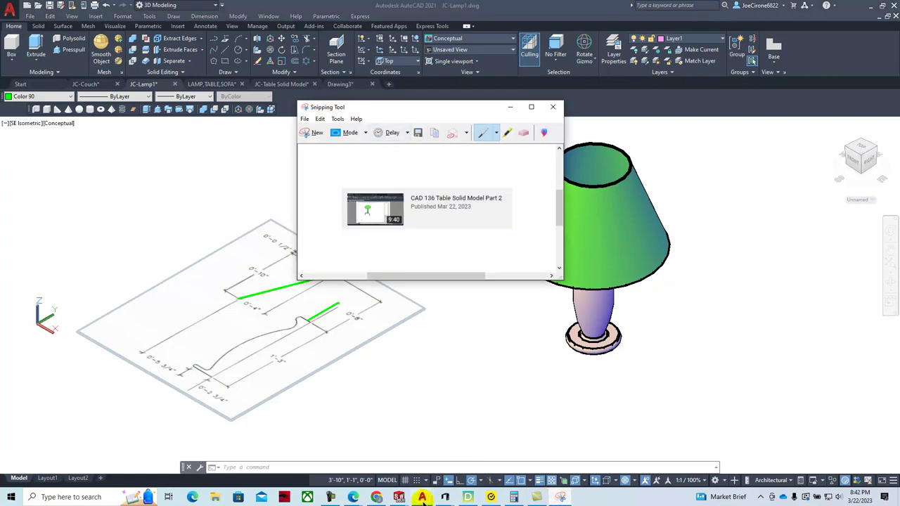
{"action": "left_click", "coordinate": [375, 497]}
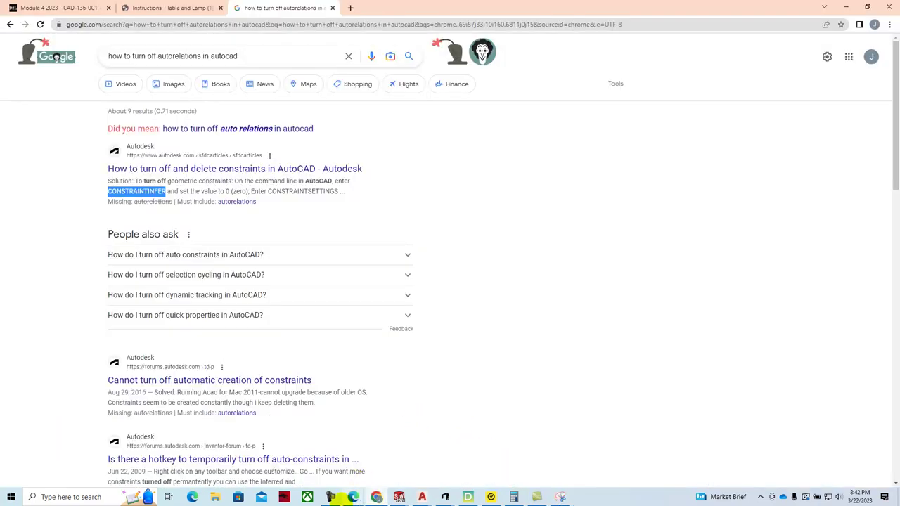
{"action": "mouse_move", "coordinate": [352, 496]}
{"action": "left_click", "coordinate": [324, 466]}
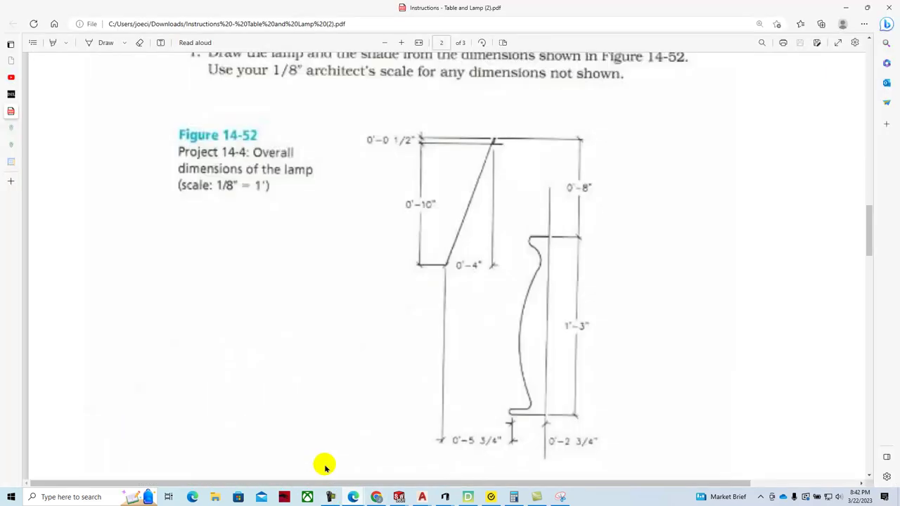
{"action": "left_click", "coordinate": [560, 497]}
- Snip the lamp dimension figure and save the capture as 'lamp image'
{"action": "left_click", "coordinate": [316, 133]}
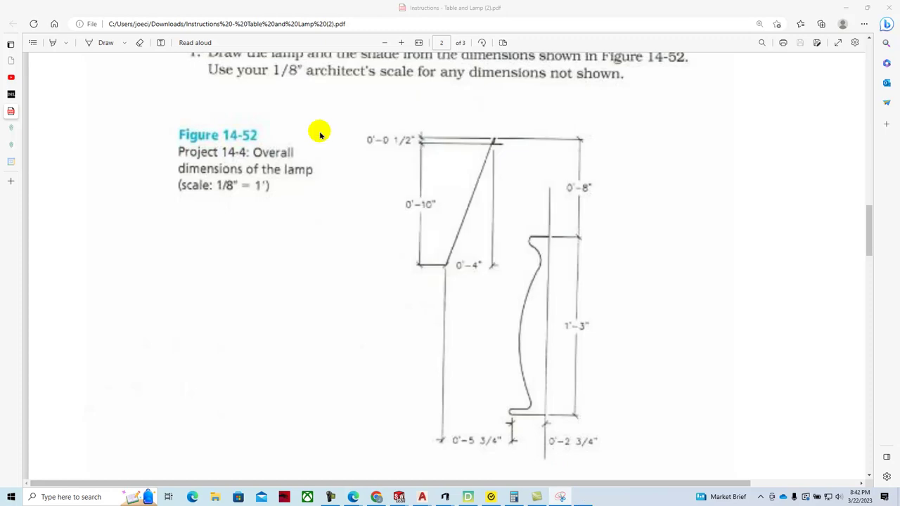
{"action": "mouse_move", "coordinate": [347, 110]}
{"action": "left_mouse_down"}
{"action": "mouse_move", "coordinate": [679, 473]}
{"action": "mouse_move", "coordinate": [651, 466]}
{"action": "left_mouse_up"}
{"action": "left_click", "coordinate": [311, 19]}
{"action": "left_click", "coordinate": [327, 44]}
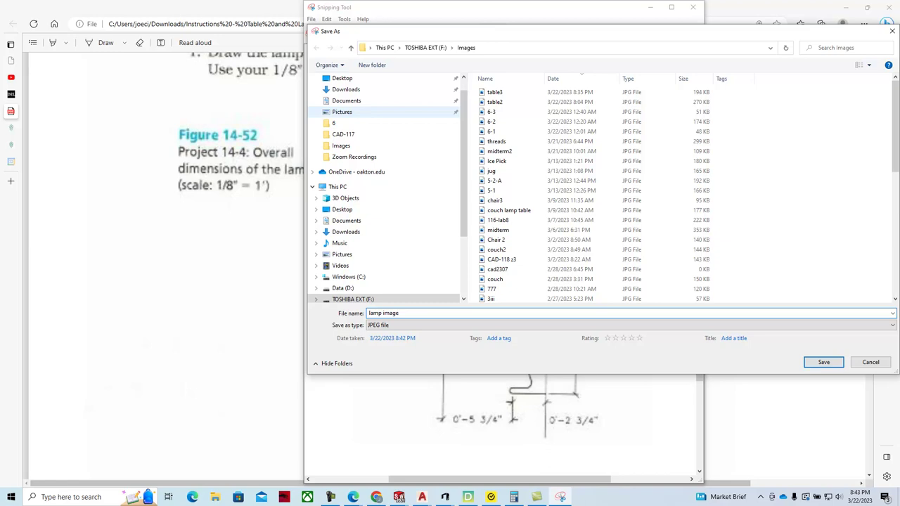
{"action": "key", "text": "Return"}
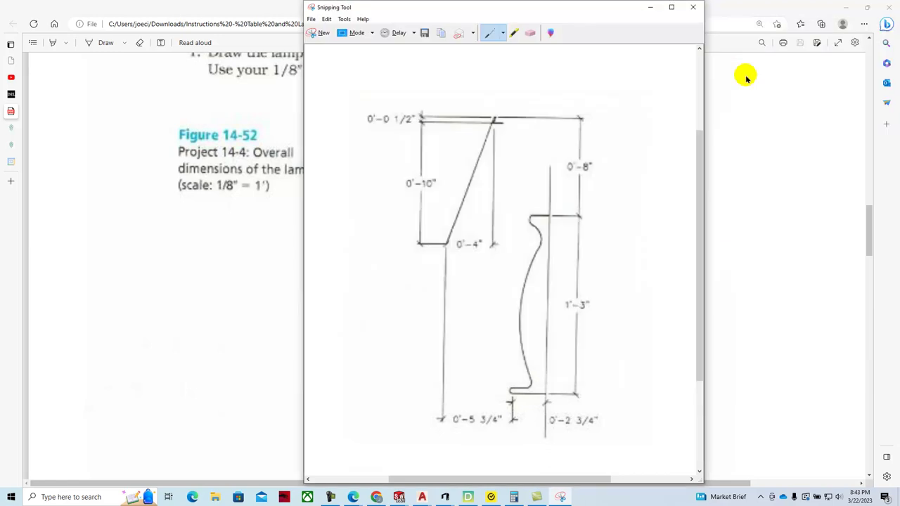
- Save the 'lamp image' capture into the F:\2023\CAD-136\Lab 6 folder
{"action": "left_click", "coordinate": [311, 18]}
{"action": "left_click", "coordinate": [327, 45]}
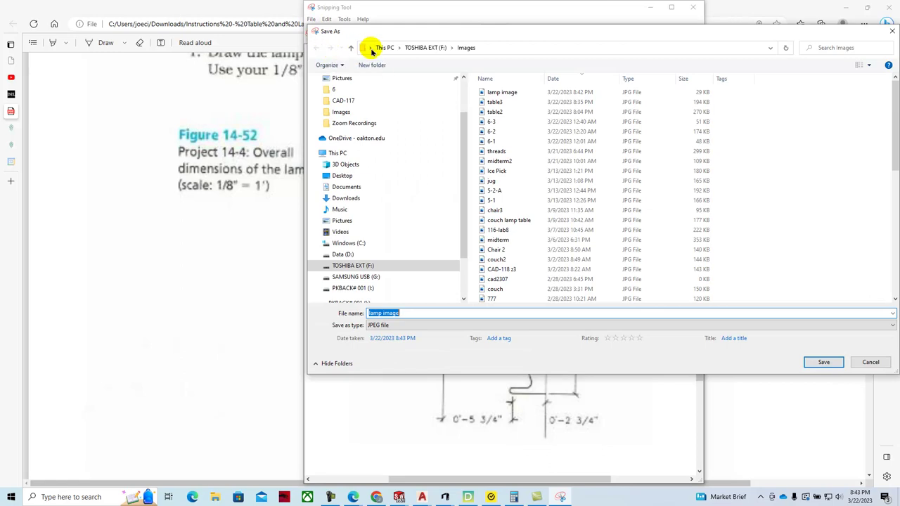
{"action": "left_click", "coordinate": [417, 49]}
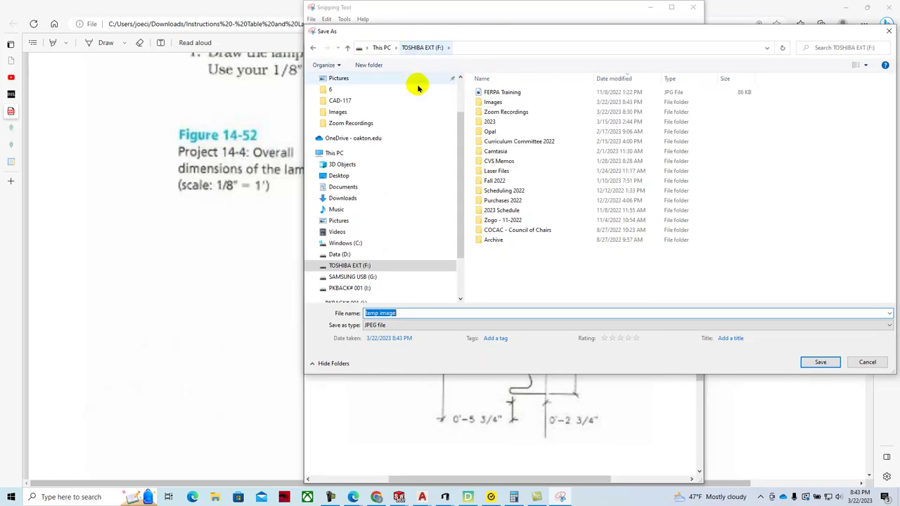
{"action": "double_click", "coordinate": [490, 122]}
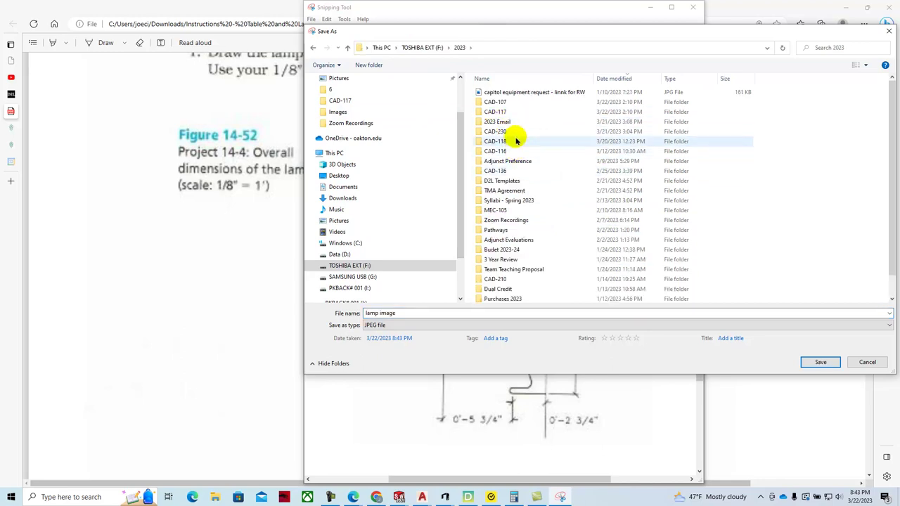
{"action": "double_click", "coordinate": [500, 171]}
{"action": "double_click", "coordinate": [510, 142]}
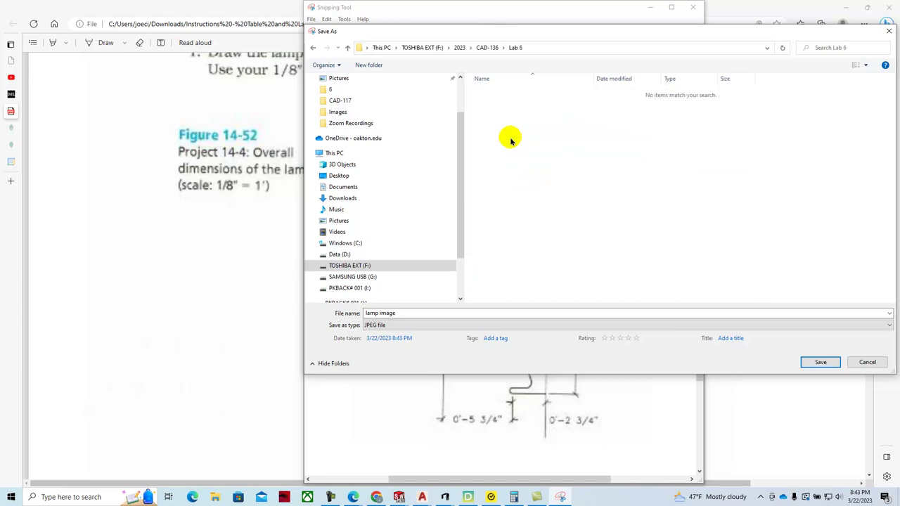
{"action": "left_click", "coordinate": [820, 362]}
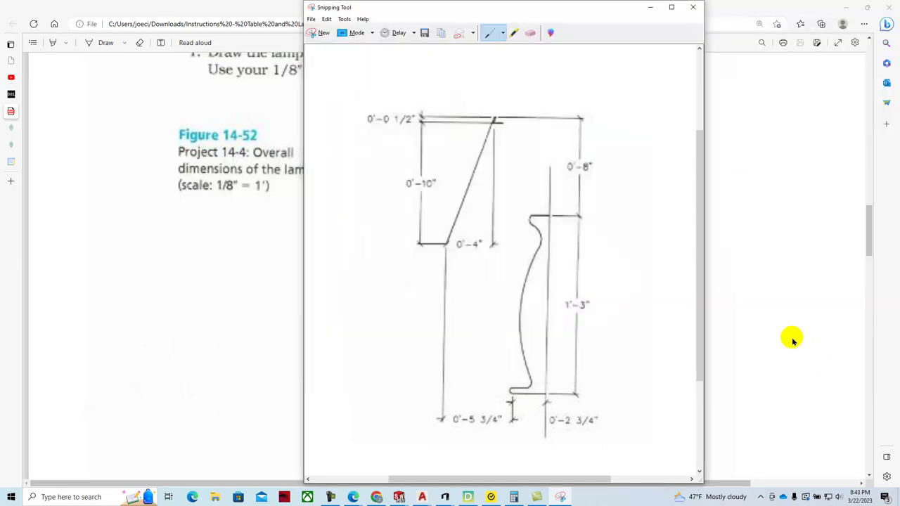
{"action": "left_click", "coordinate": [647, 7]}
- Switch to JC-Lamp1.dwg in Top view and pan to the reference sheet
{"action": "left_click", "coordinate": [424, 499]}
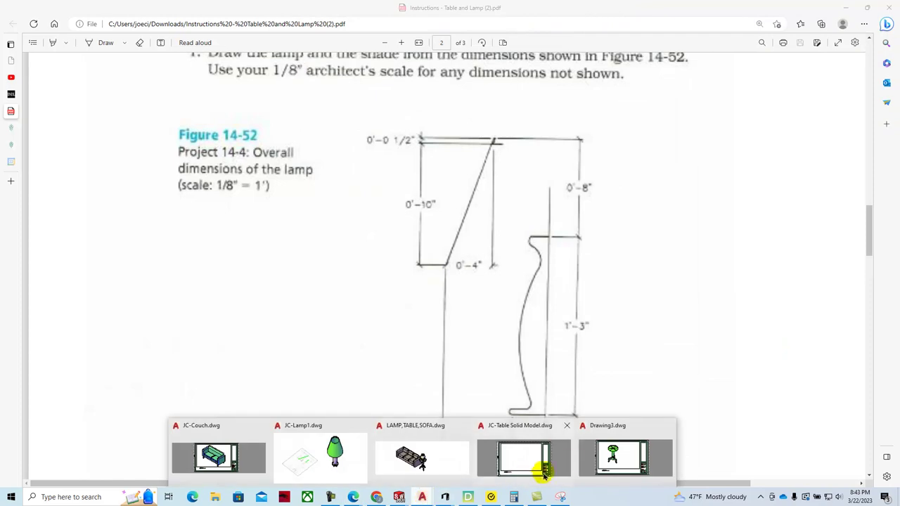
{"action": "left_click", "coordinate": [306, 460]}
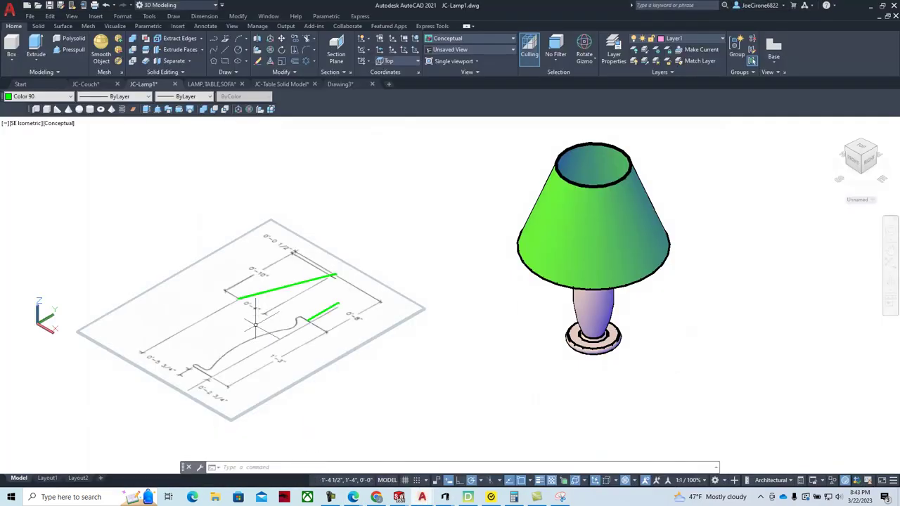
{"action": "left_click", "coordinate": [30, 127]}
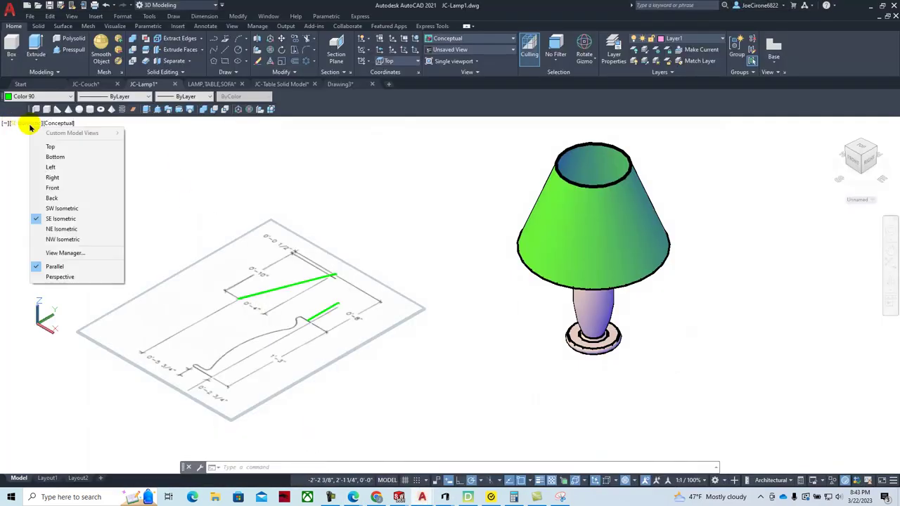
{"action": "left_click", "coordinate": [41, 145]}
{"action": "mouse_move", "coordinate": [297, 288]}
{"action": "middle_mouse_down"}
{"action": "mouse_move", "coordinate": [494, 227]}
{"action": "mouse_move", "coordinate": [551, 221]}
{"action": "middle_mouse_up"}
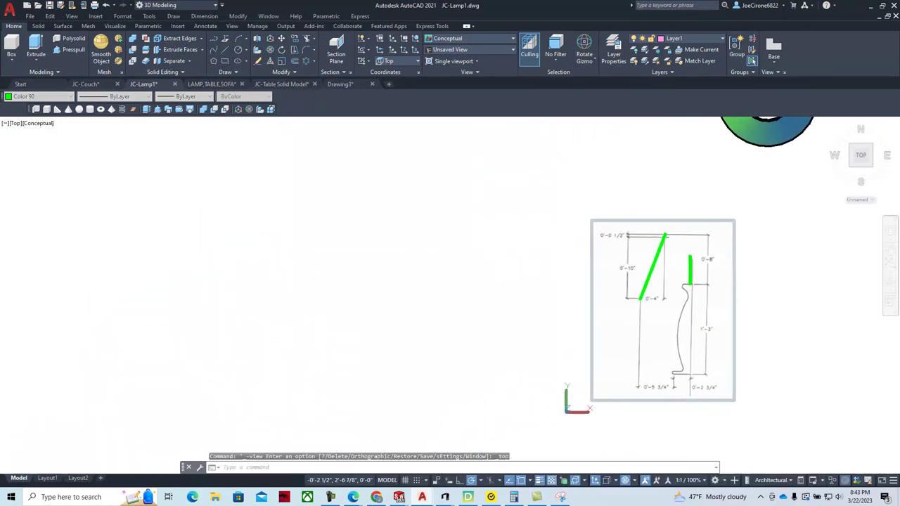
- Open the Insert menu after dismissing the toolbar customization list
{"action": "left_click", "coordinate": [95, 16]}
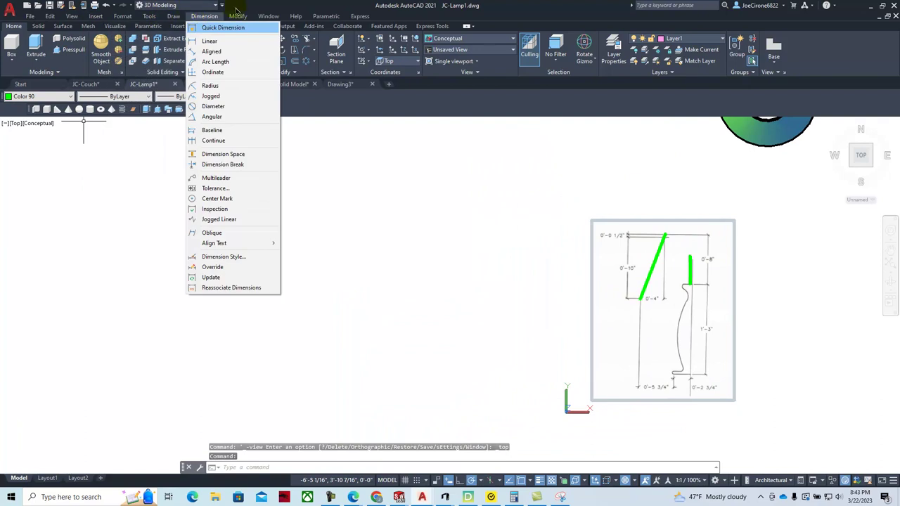
{"action": "mouse_move", "coordinate": [237, 15]}
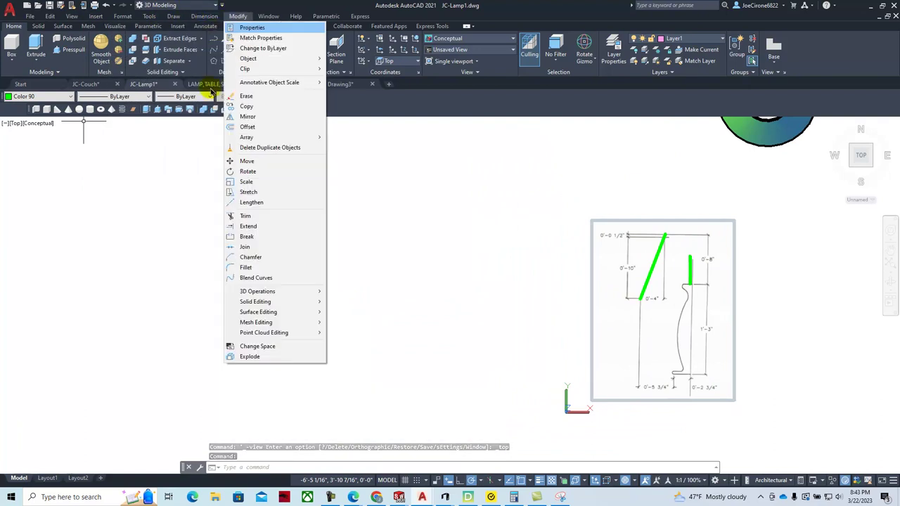
{"action": "left_click", "coordinate": [223, 5]}
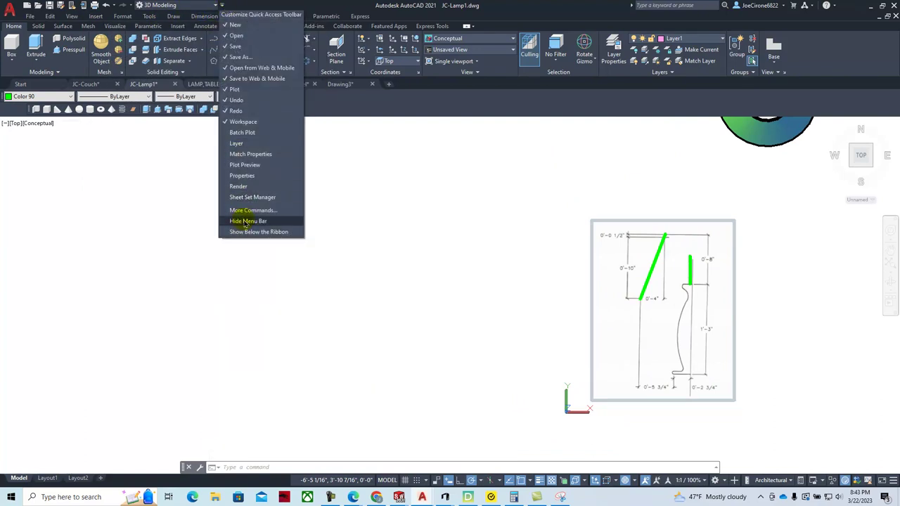
{"action": "left_click", "coordinate": [97, 16]}
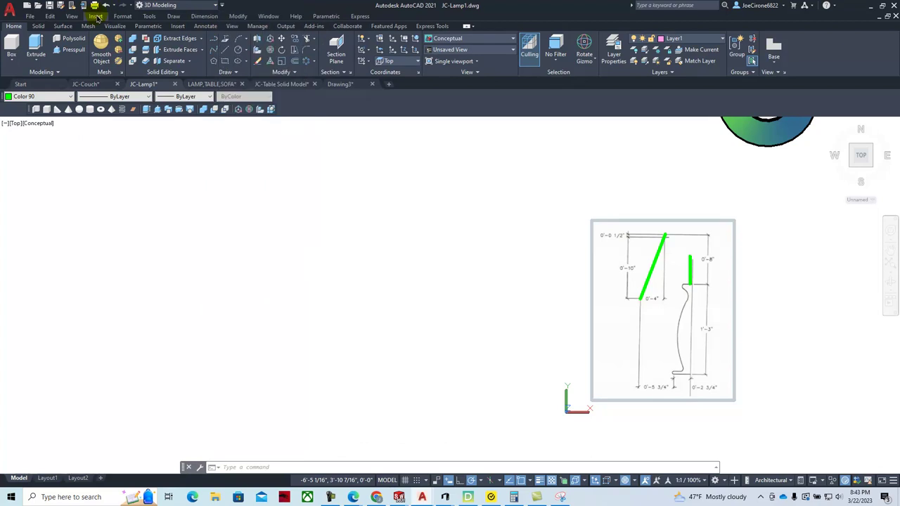
{"action": "left_click", "coordinate": [96, 16]}
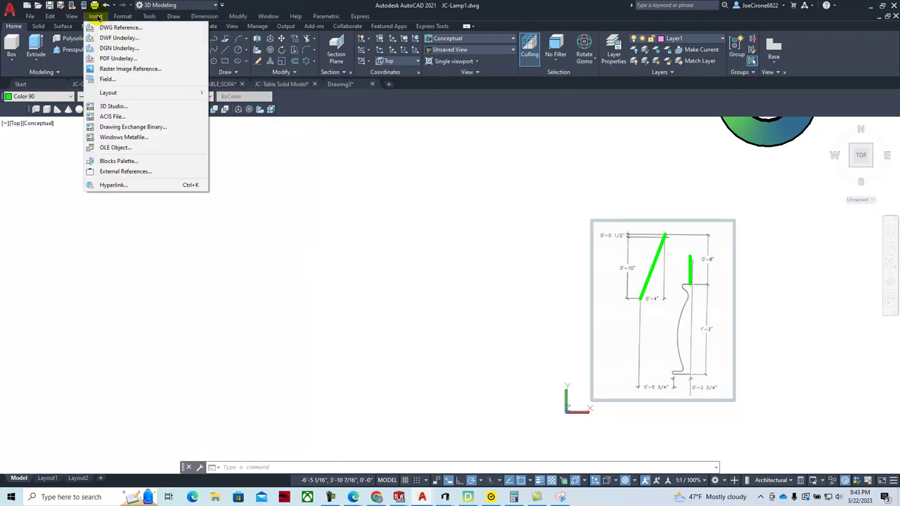
- Pick 'lamp image' from F:\2023\CAD-136\Lab 6 to attach as a raster image
{"action": "left_click", "coordinate": [111, 69]}
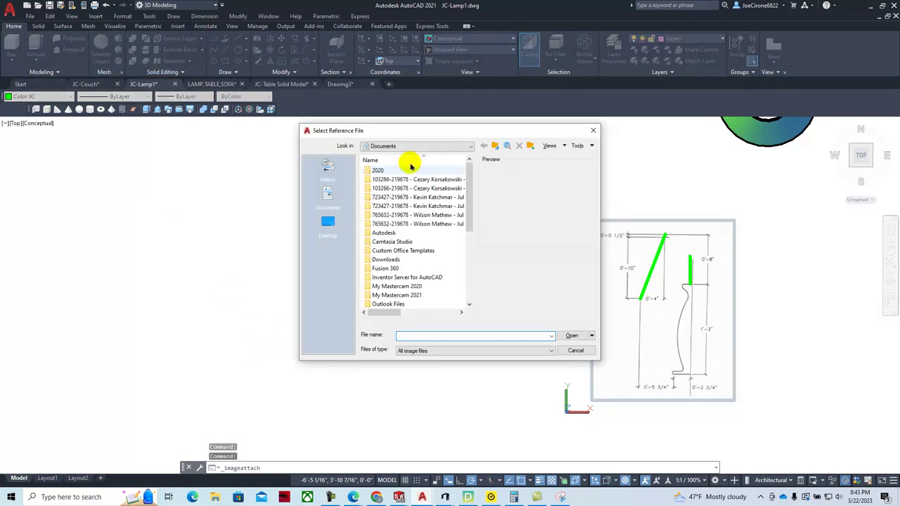
{"action": "left_click", "coordinate": [457, 148]}
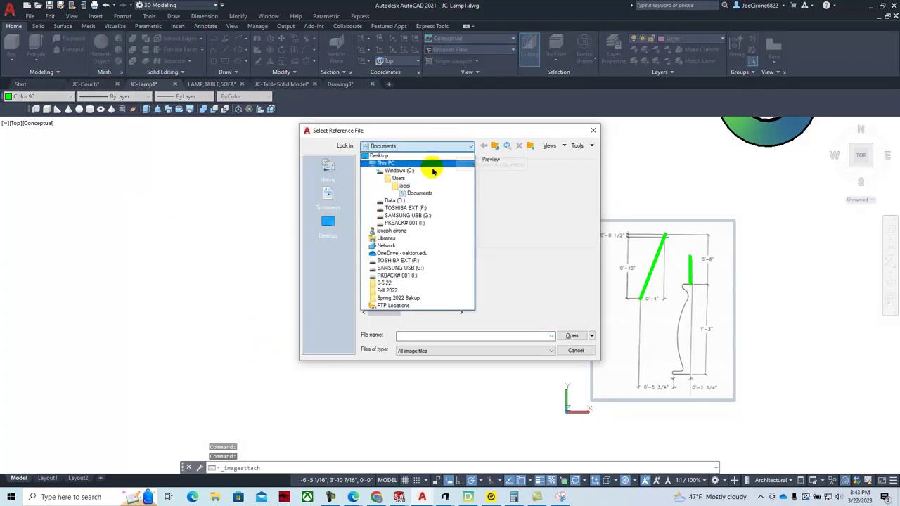
{"action": "left_click", "coordinate": [417, 206]}
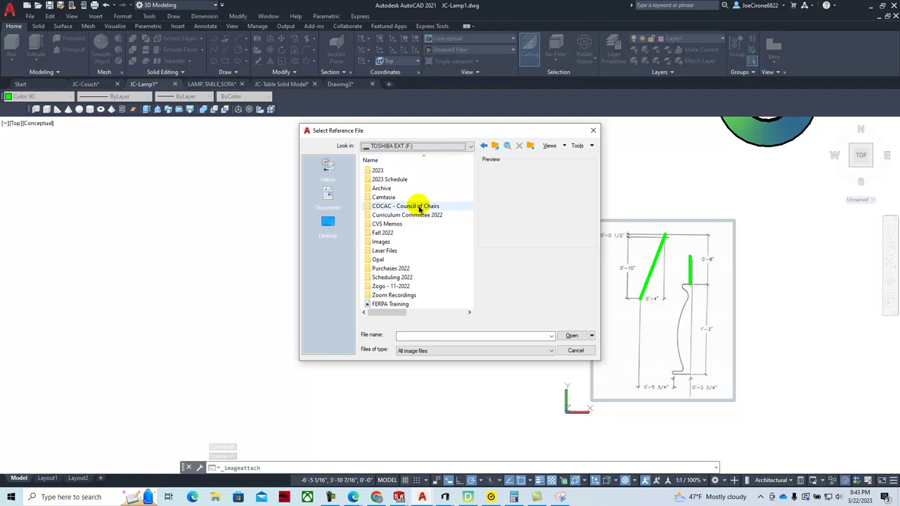
{"action": "double_click", "coordinate": [407, 171]}
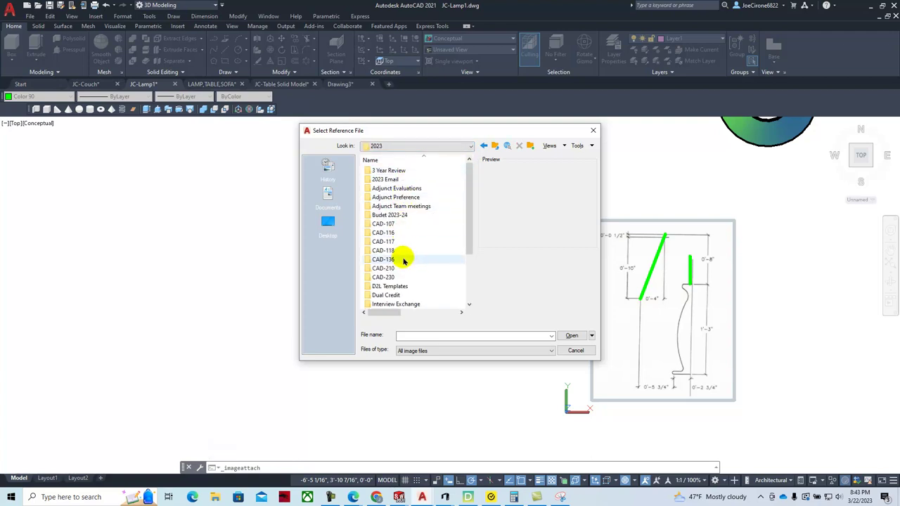
{"action": "double_click", "coordinate": [402, 264]}
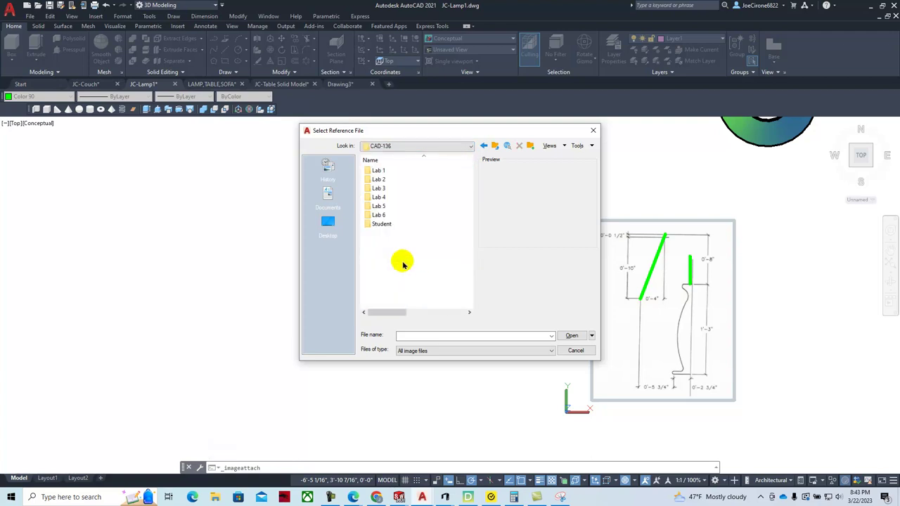
{"action": "double_click", "coordinate": [396, 215]}
{"action": "left_click", "coordinate": [390, 172]}
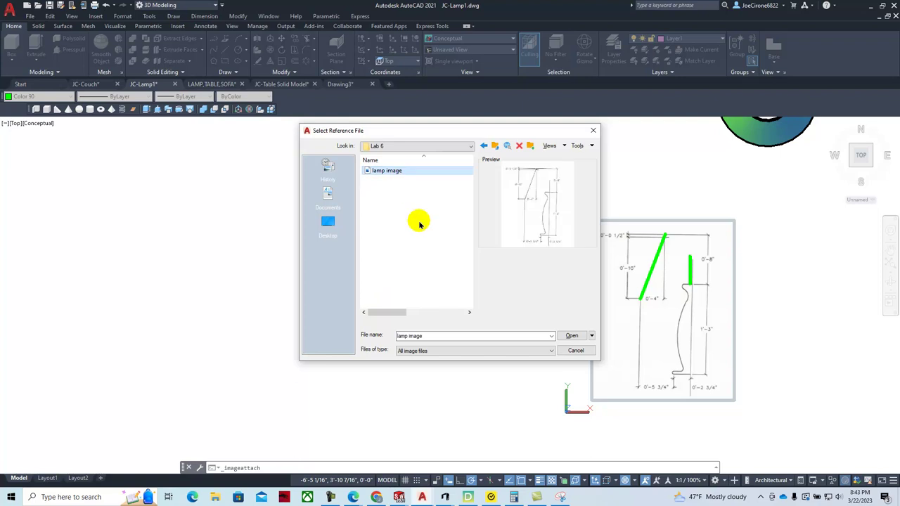
{"action": "left_click", "coordinate": [566, 335]}
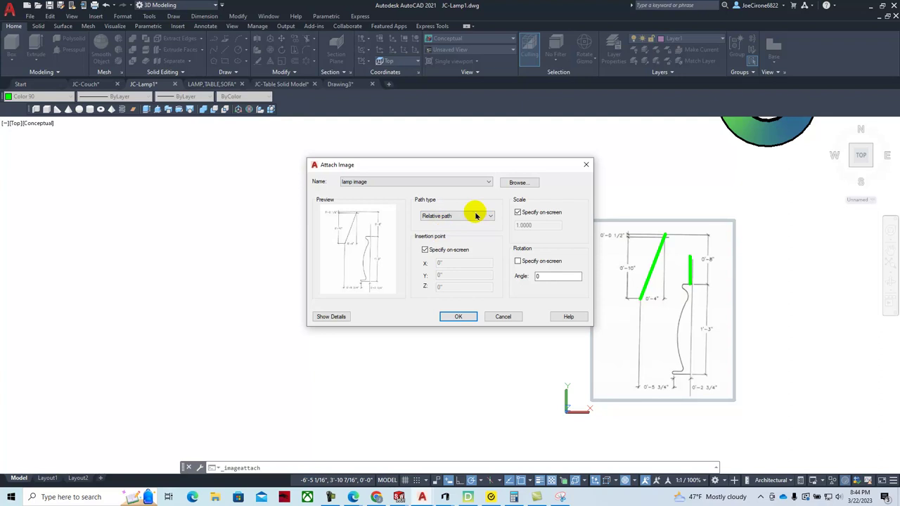
- Accept the Attach Image settings and place the image by insertion point and scale
{"action": "left_click", "coordinate": [457, 317]}
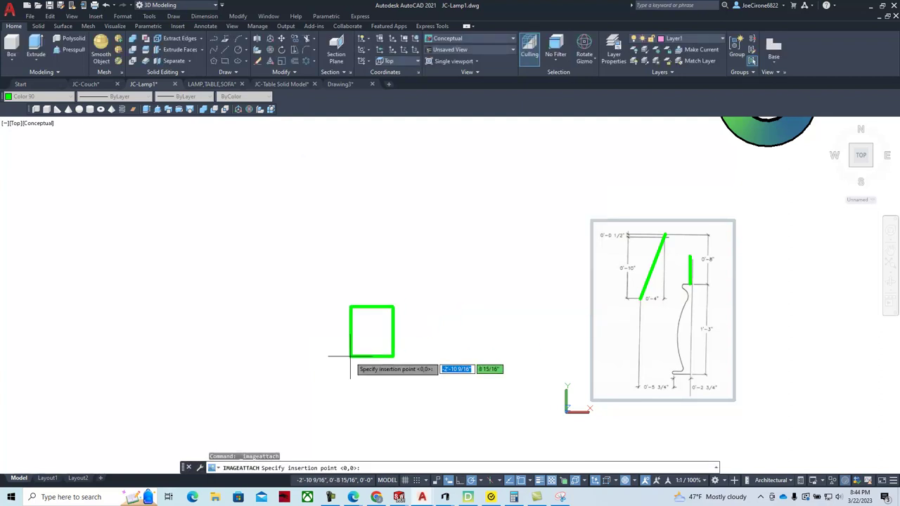
{"action": "left_click", "coordinate": [289, 386]}
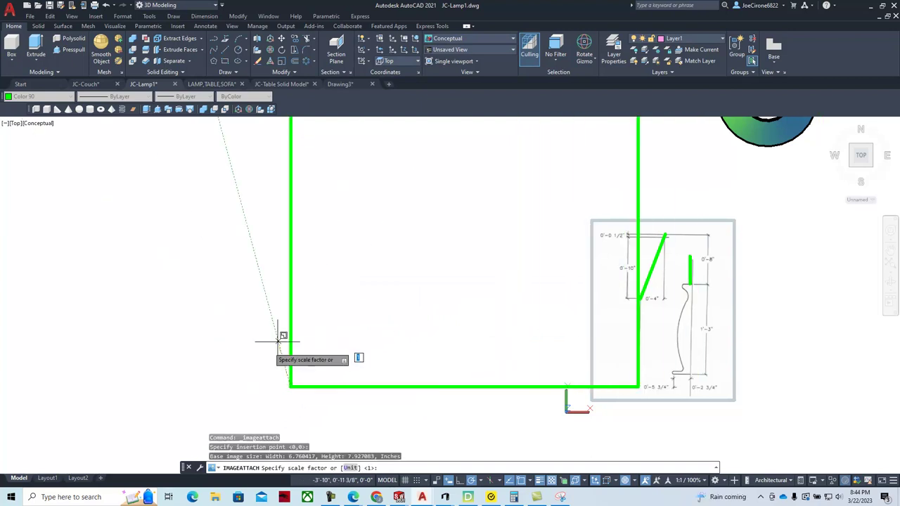
{"action": "left_click", "coordinate": [310, 371]}
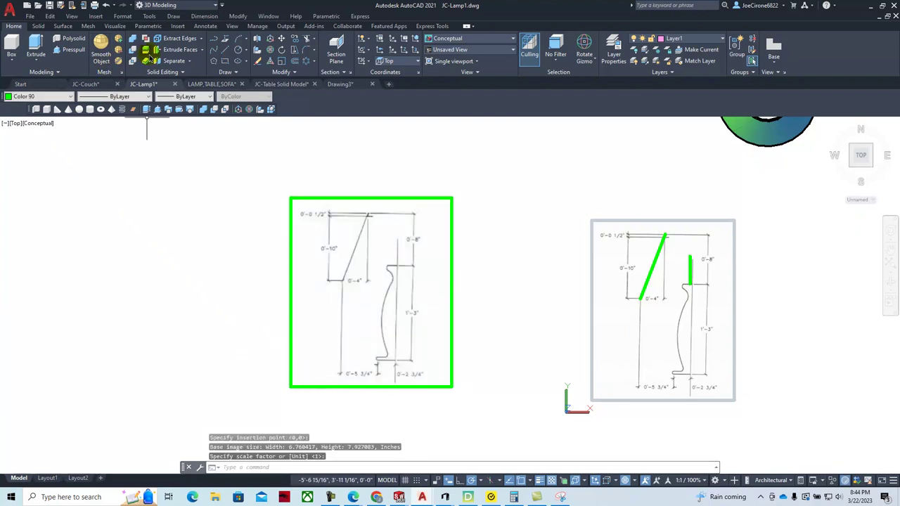
- Draw a 1'3" vertical line up from the bottom of the profile's right edge
{"action": "left_click", "coordinate": [229, 54]}
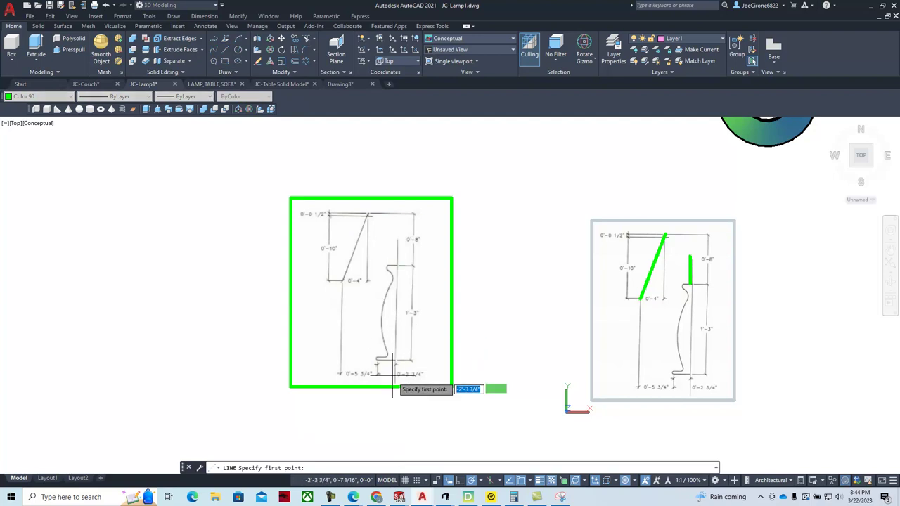
{"action": "scroll", "coordinate": [397, 366], "scroll_direction": "up", "scroll_amount": 3}
{"action": "middle_click_drag", "start_coordinate": [444, 311], "coordinate": [411, 366]}
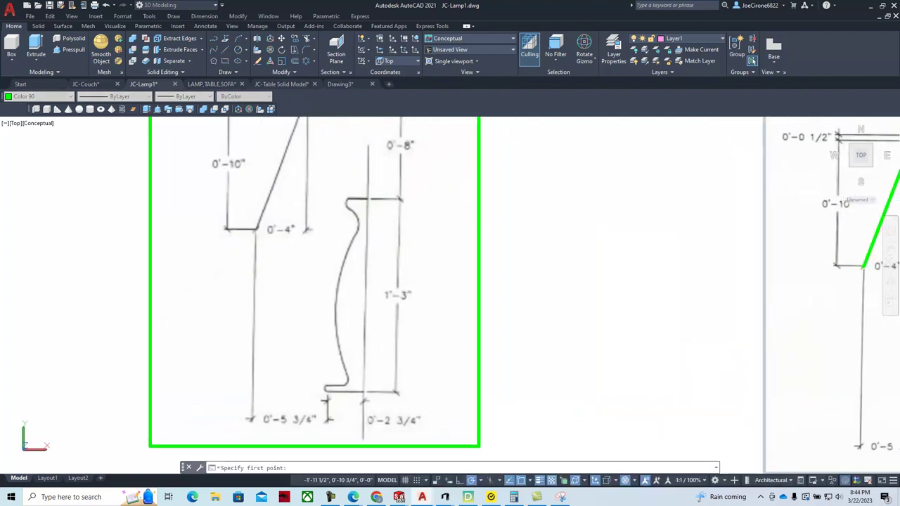
{"action": "left_click", "coordinate": [395, 391]}
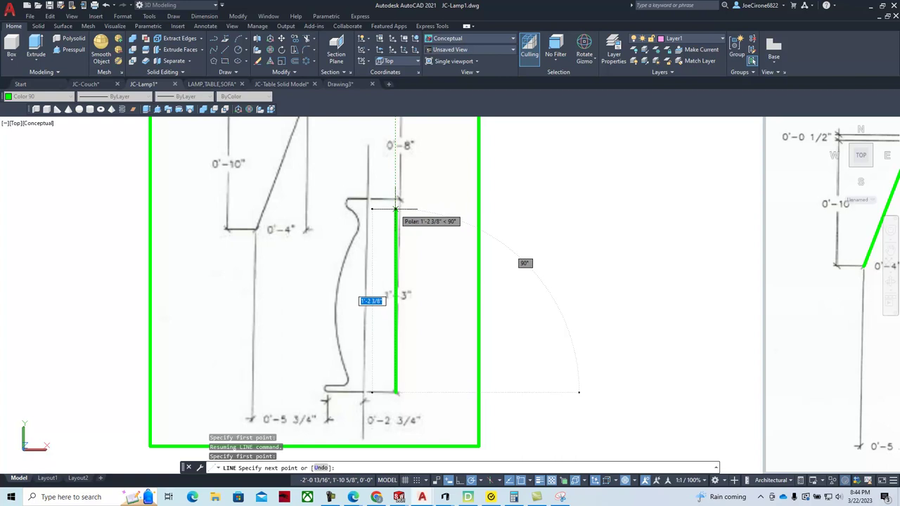
{"action": "type", "text": "13"}
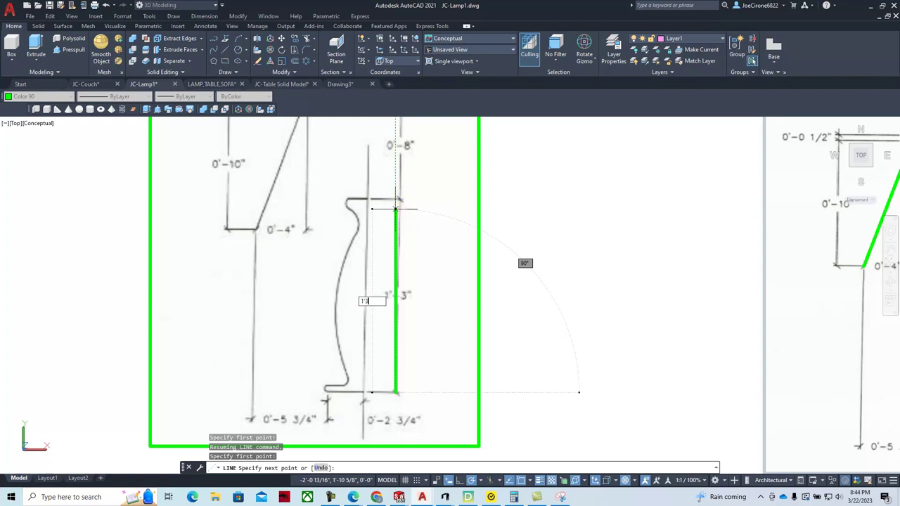
{"action": "type", "text": "'3"}
{"action": "key", "text": "Return"}
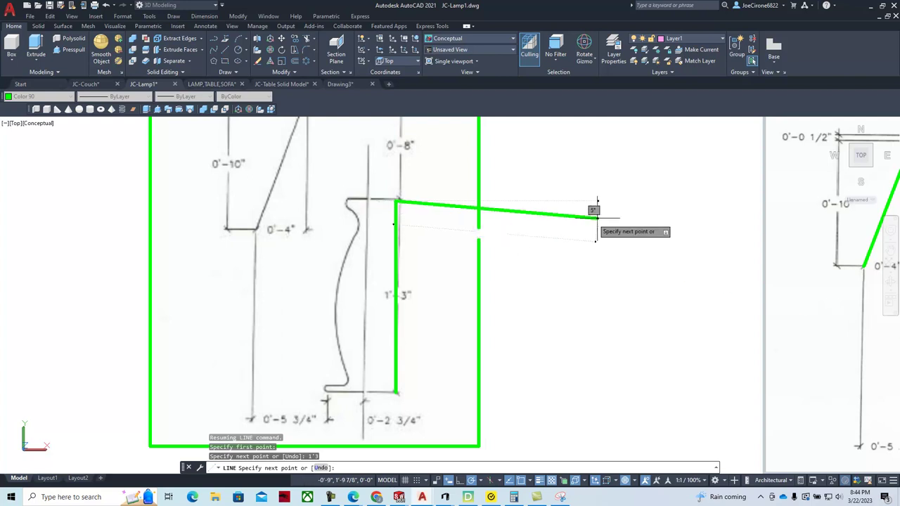
{"action": "key", "text": "Escape"}
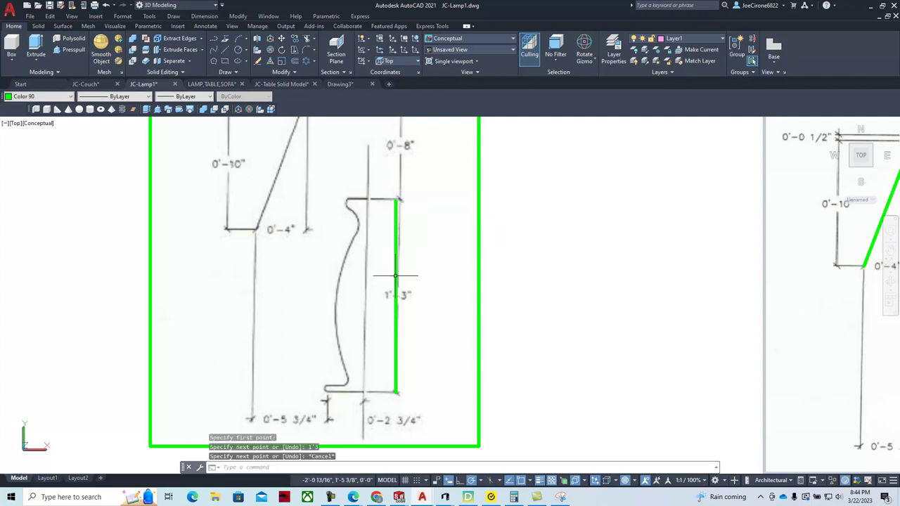
- Undo an accidental corner-grip resize of the attached image
{"action": "scroll", "coordinate": [407, 278], "scroll_direction": "up", "scroll_amount": 2}
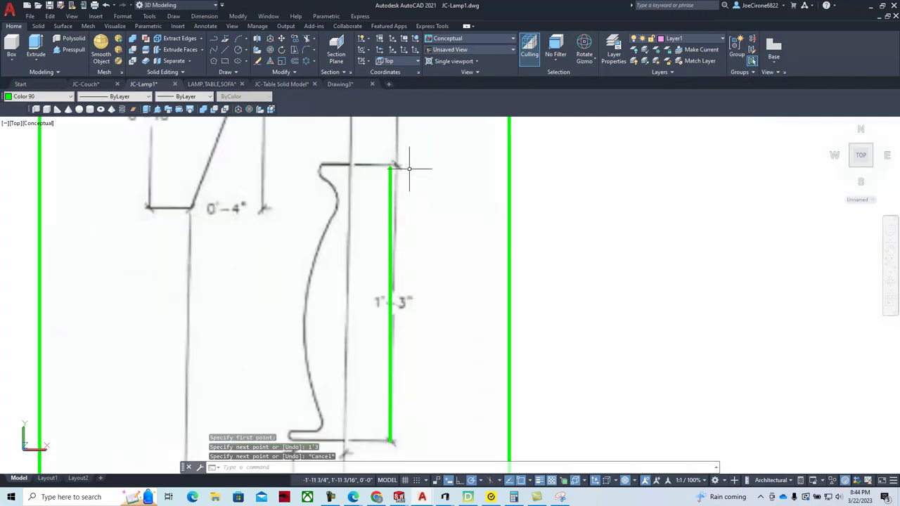
{"action": "scroll", "coordinate": [415, 209], "scroll_direction": "down", "scroll_amount": 4}
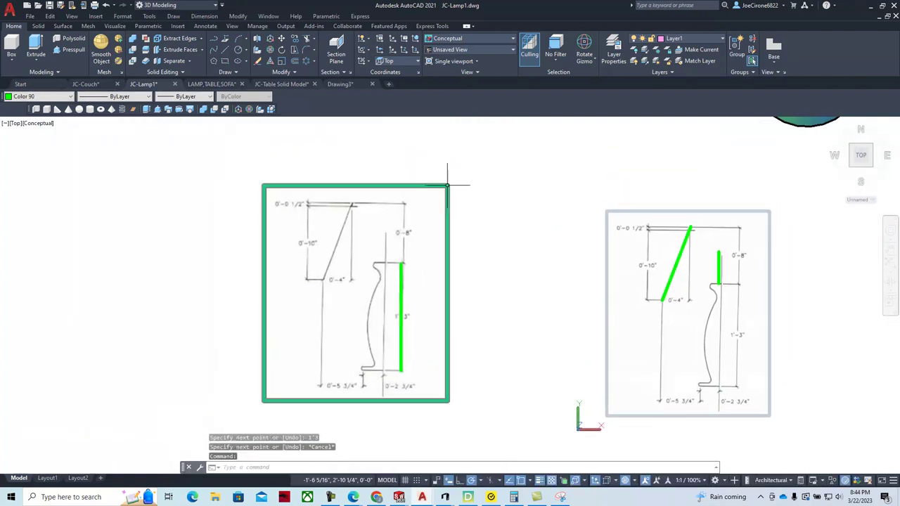
{"action": "left_click", "coordinate": [447, 225]}
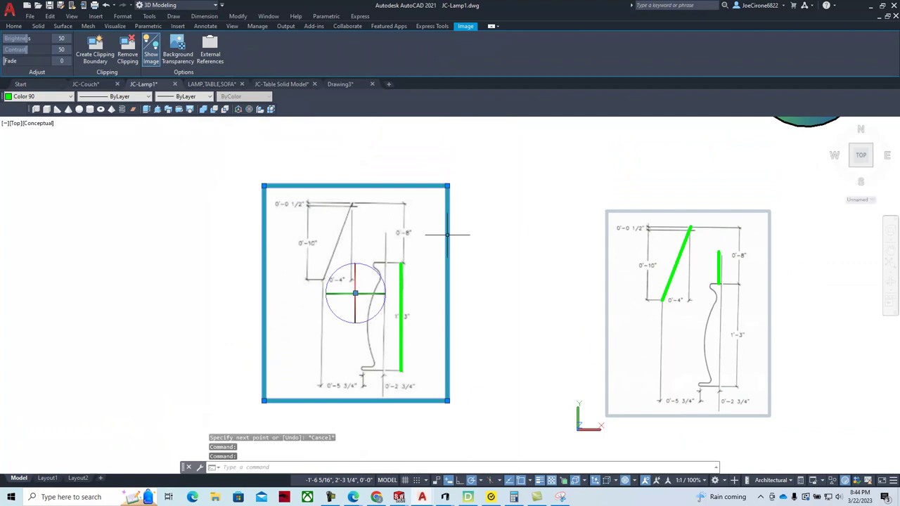
{"action": "left_click", "coordinate": [447, 186]}
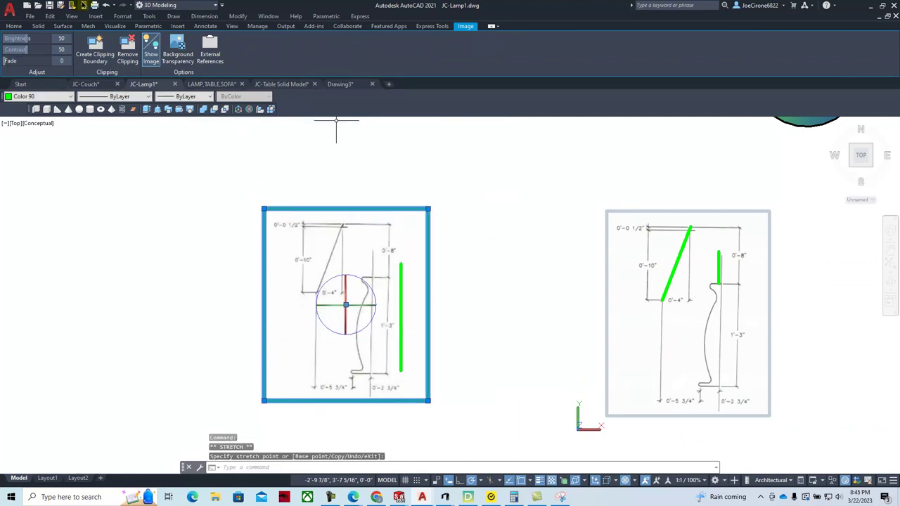
{"action": "left_click", "coordinate": [106, 5]}
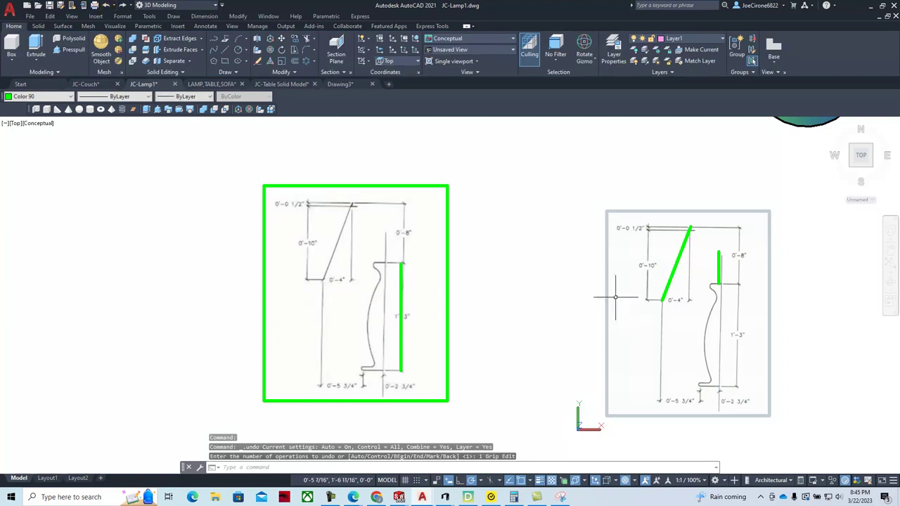
{"action": "scroll", "coordinate": [439, 327], "scroll_direction": "up", "scroll_amount": 4}
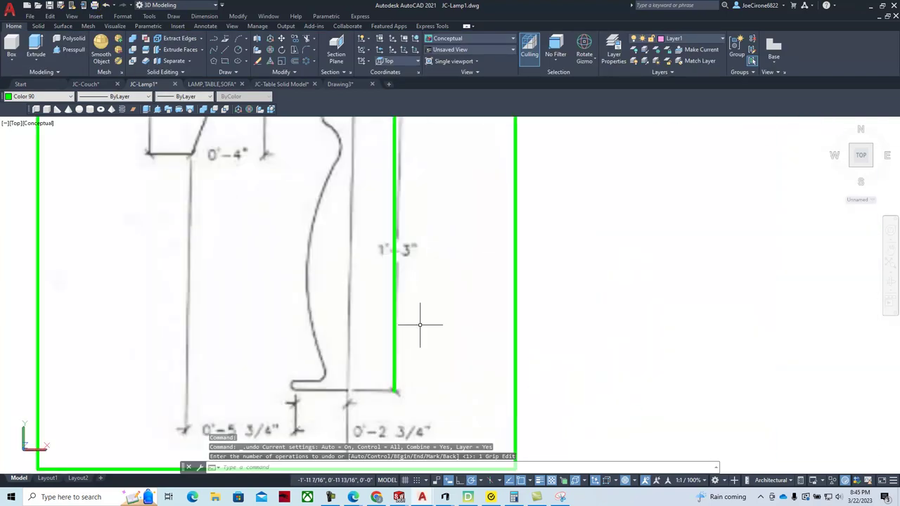
{"action": "scroll", "coordinate": [409, 244], "scroll_direction": "down", "scroll_amount": 5}
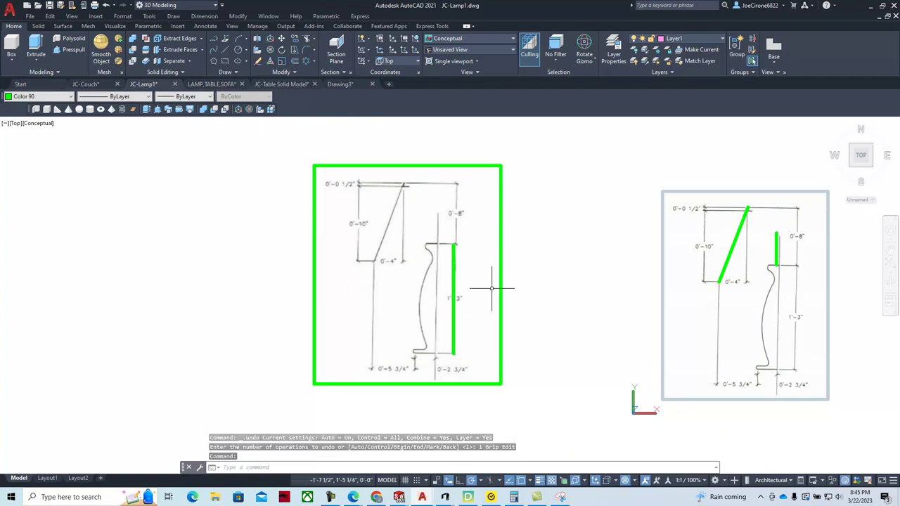
{"action": "scroll", "coordinate": [482, 315], "scroll_direction": "up", "scroll_amount": 2}
{"action": "scroll", "coordinate": [468, 305], "scroll_direction": "up", "scroll_amount": 2}
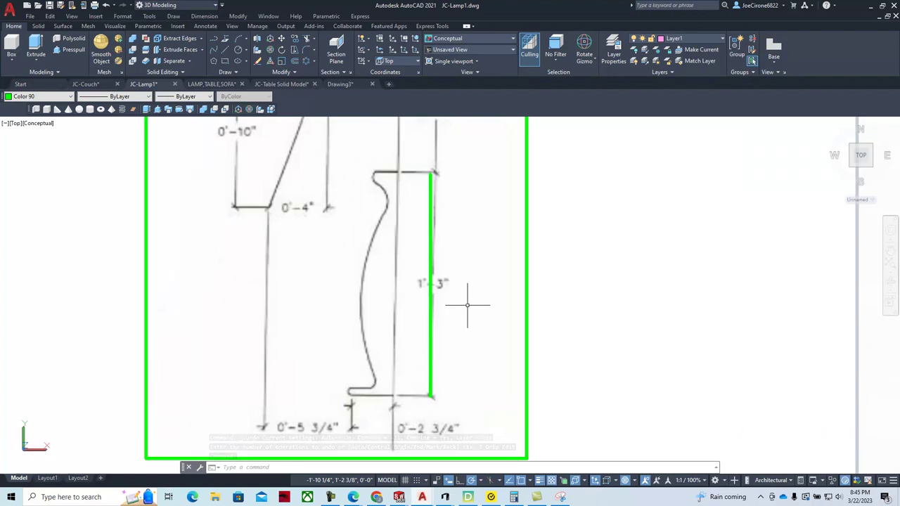
- Draw a horizontal line from the vertical line's base left to the profile's lower-left corner
{"action": "middle_click_drag", "start_coordinate": [471, 257], "coordinate": [543, 236]}
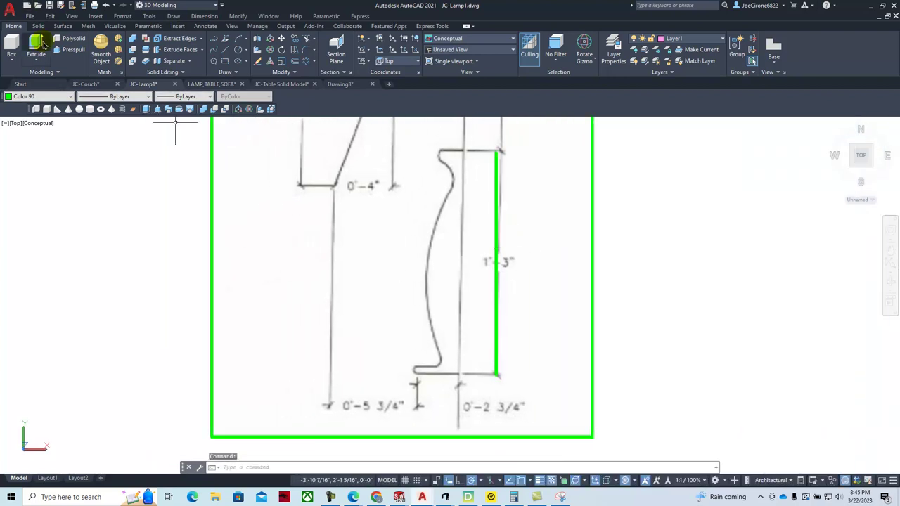
{"action": "left_click", "coordinate": [225, 50]}
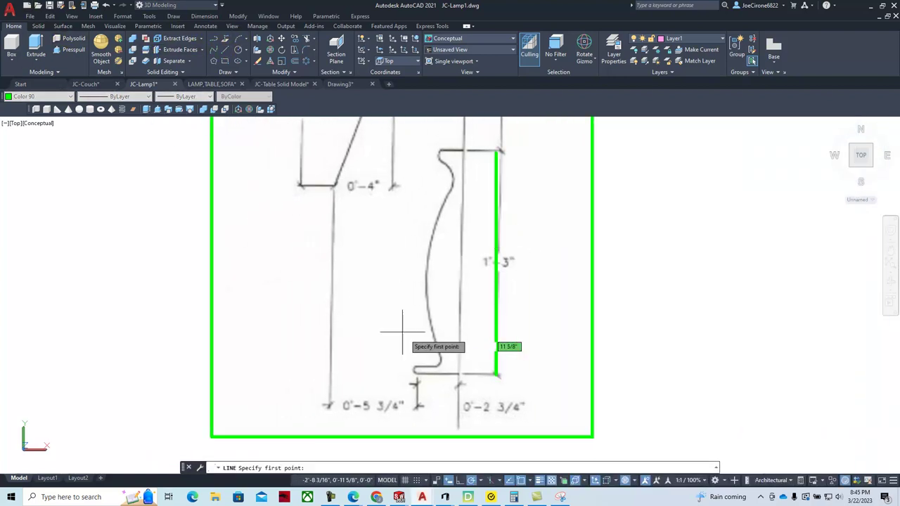
{"action": "left_click", "coordinate": [495, 374]}
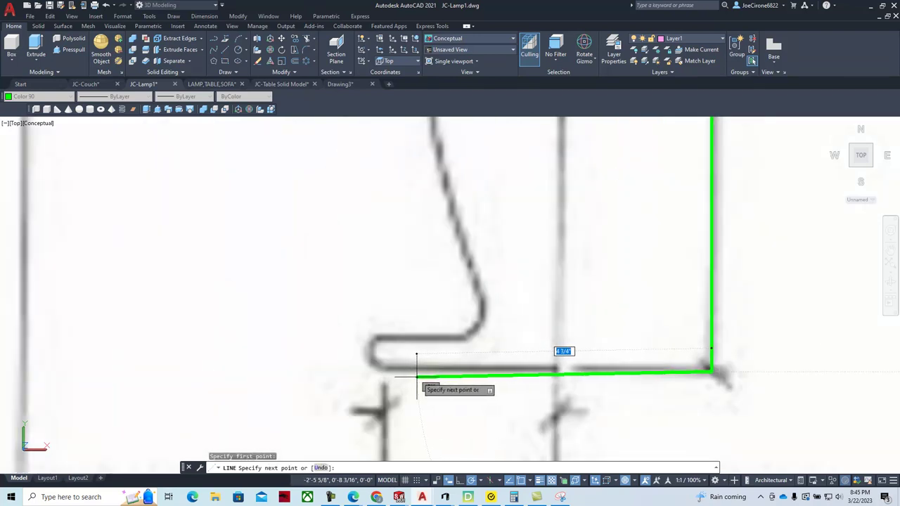
{"action": "scroll", "coordinate": [421, 376], "scroll_direction": "down", "scroll_amount": 4}
{"action": "scroll", "coordinate": [413, 375], "scroll_direction": "down", "scroll_amount": 6}
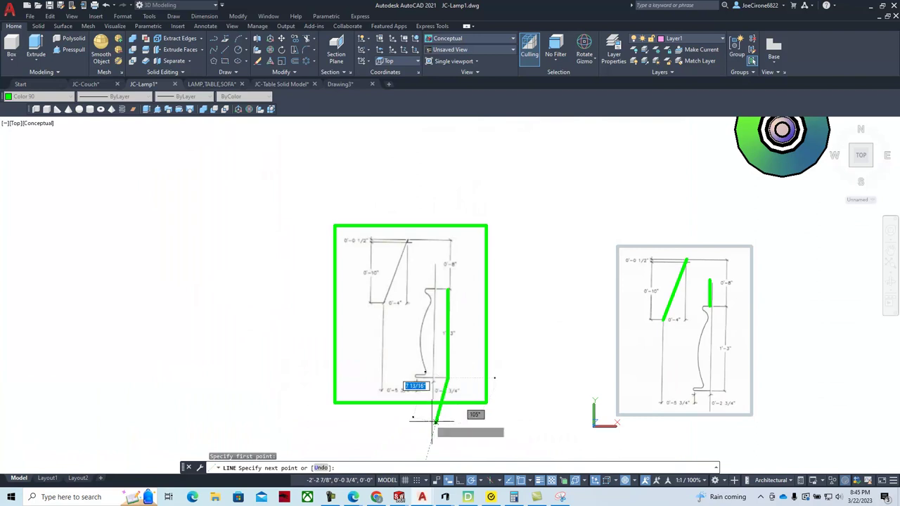
{"action": "scroll", "coordinate": [430, 418], "scroll_direction": "up", "scroll_amount": 5}
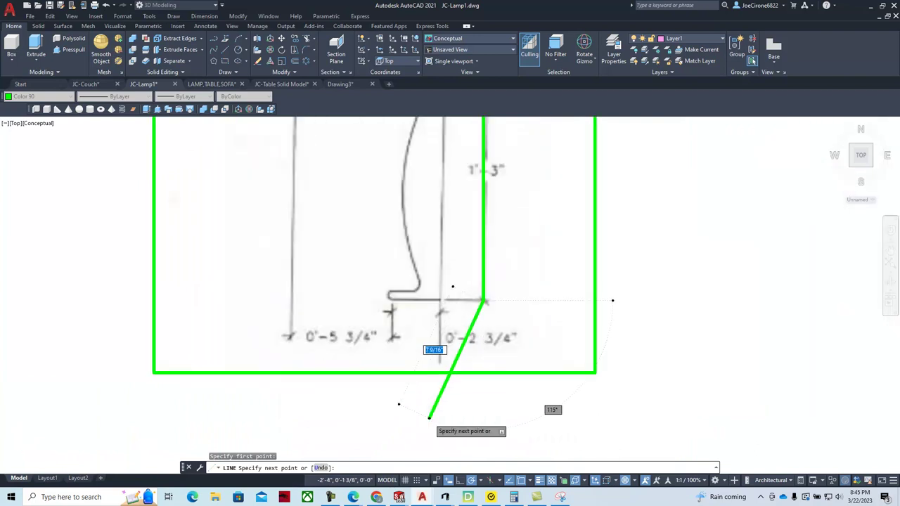
{"action": "left_click", "coordinate": [392, 301]}
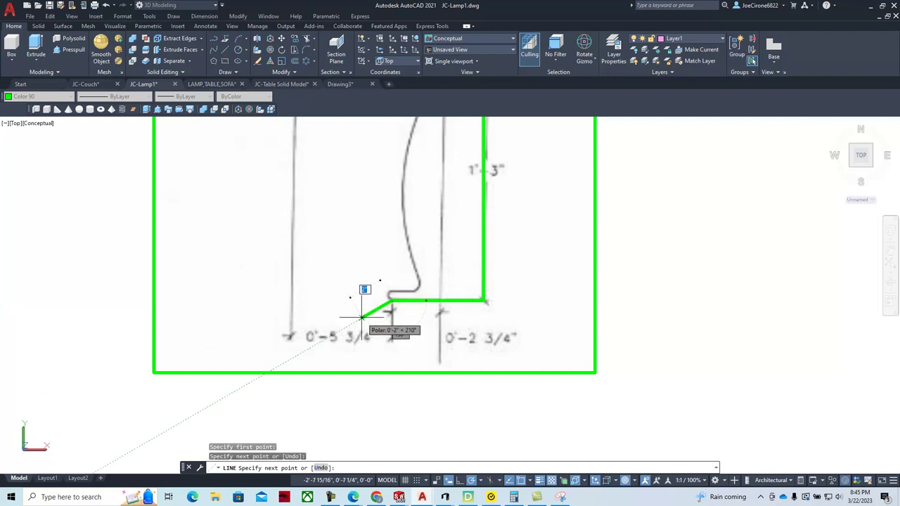
{"action": "key", "text": "Escape"}
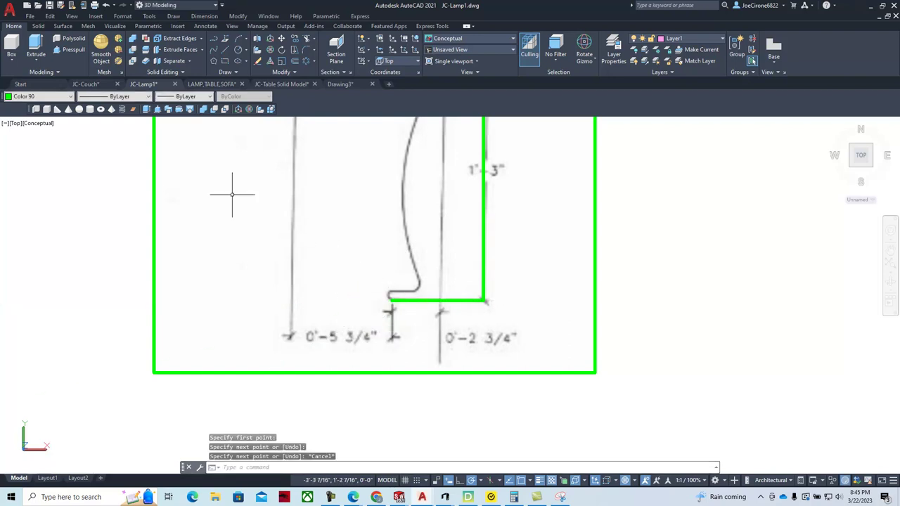
{"action": "left_click", "coordinate": [245, 42]}
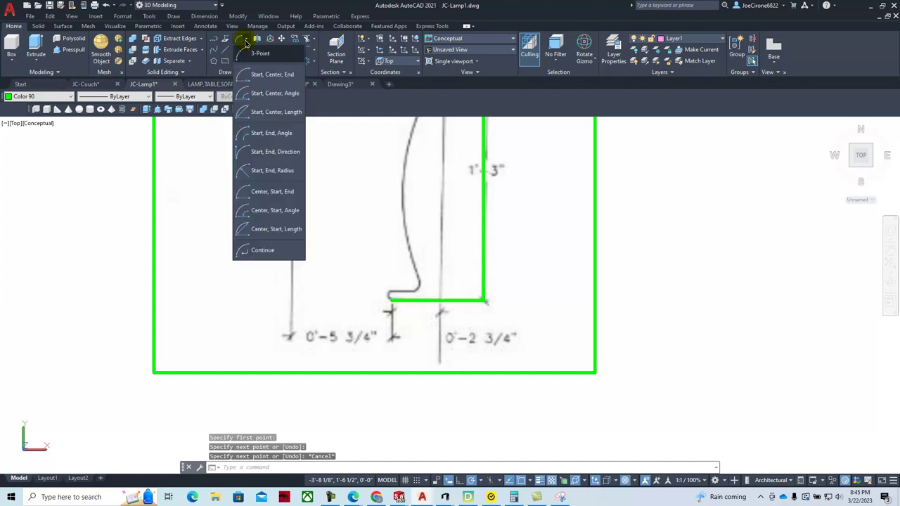
- Trace a 3-point arc from the horizontal line's end up to the rounded lip's top
{"action": "scroll", "coordinate": [422, 316], "scroll_direction": "up", "scroll_amount": 5}
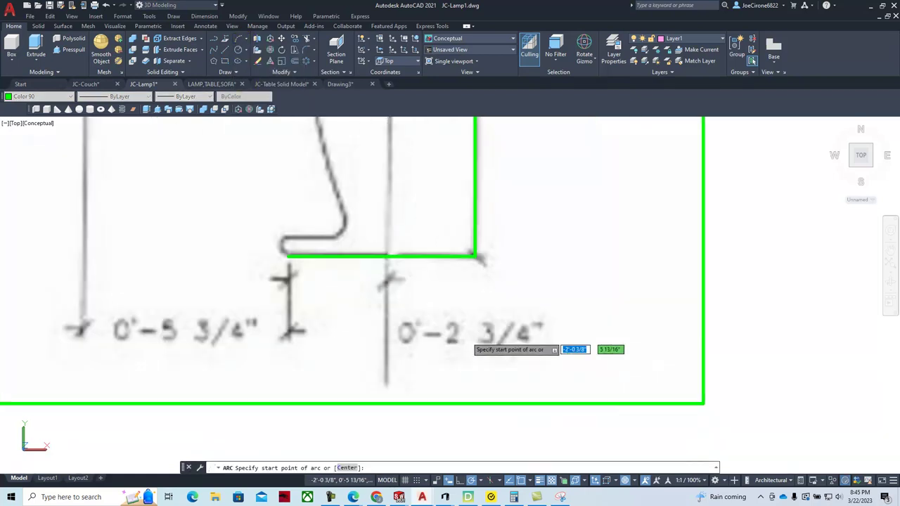
{"action": "mouse_move", "coordinate": [291, 215]}
{"action": "middle_mouse_down"}
{"action": "mouse_move", "coordinate": [382, 348]}
{"action": "mouse_move", "coordinate": [534, 443]}
{"action": "middle_mouse_up"}
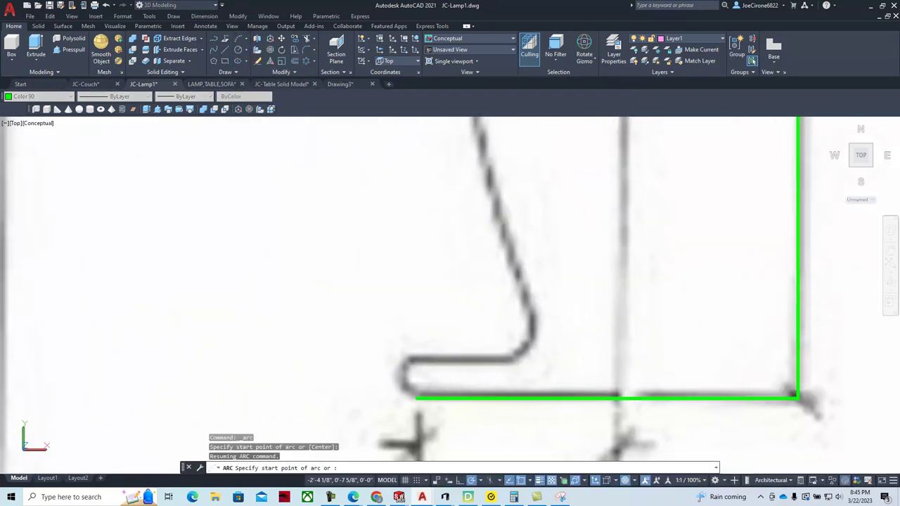
{"action": "left_click", "coordinate": [417, 399]}
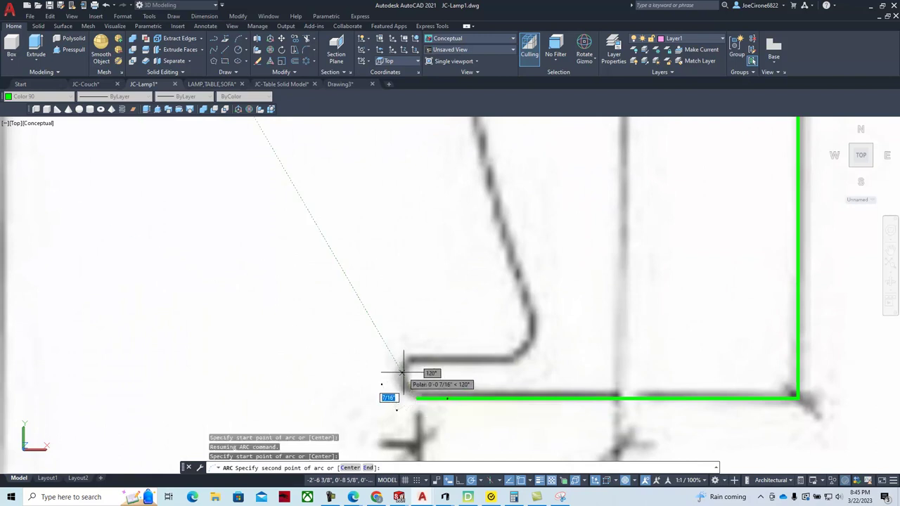
{"action": "left_click", "coordinate": [401, 377]}
{"action": "left_click", "coordinate": [414, 357]}
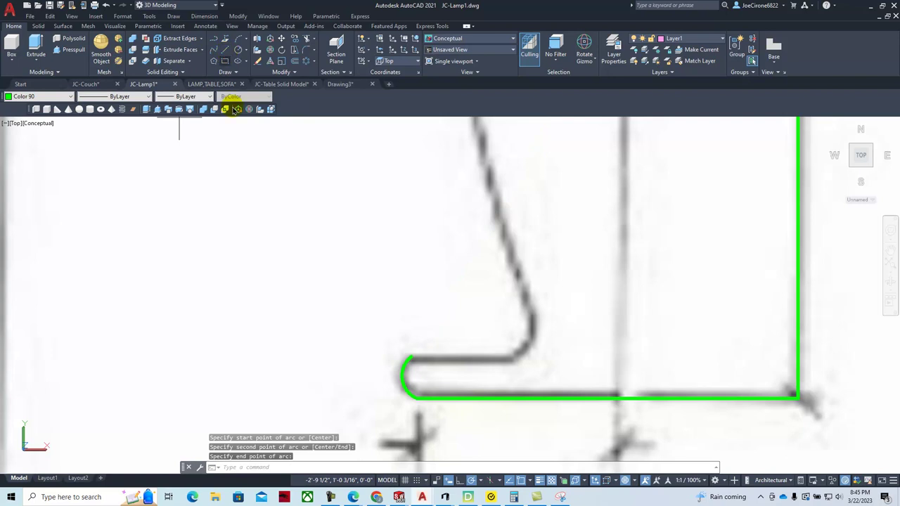
- Add a short line from the arc's end, then an arc turning the hook upward
{"action": "left_click", "coordinate": [223, 52]}
{"action": "left_click", "coordinate": [413, 358]}
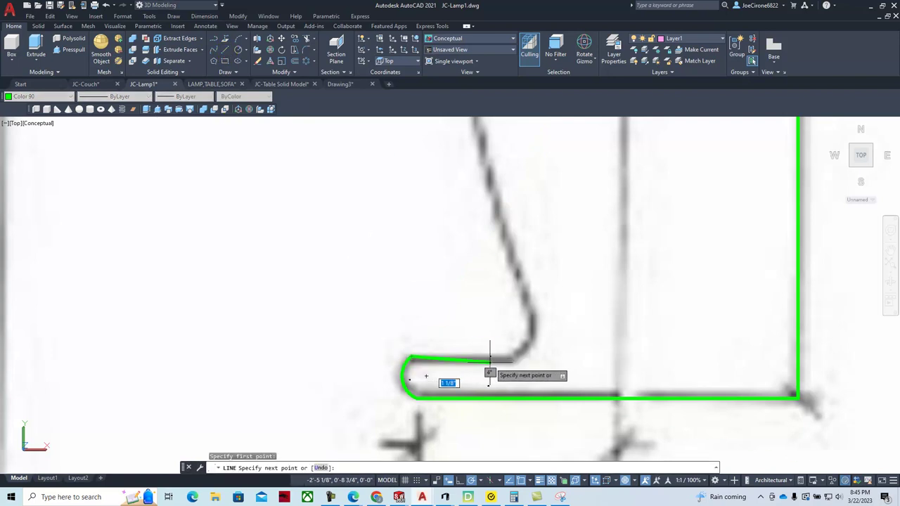
{"action": "left_click", "coordinate": [500, 357]}
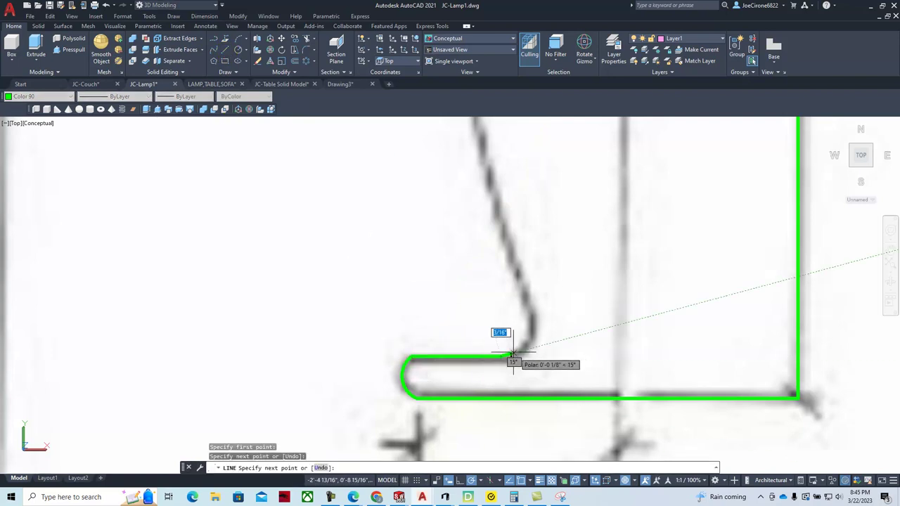
{"action": "left_click", "coordinate": [240, 42]}
{"action": "left_click", "coordinate": [500, 358]}
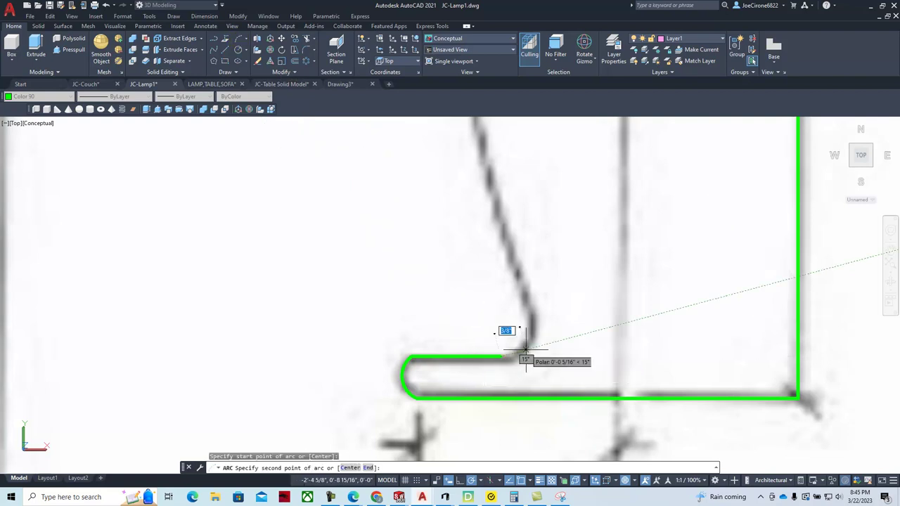
{"action": "left_click", "coordinate": [524, 349]}
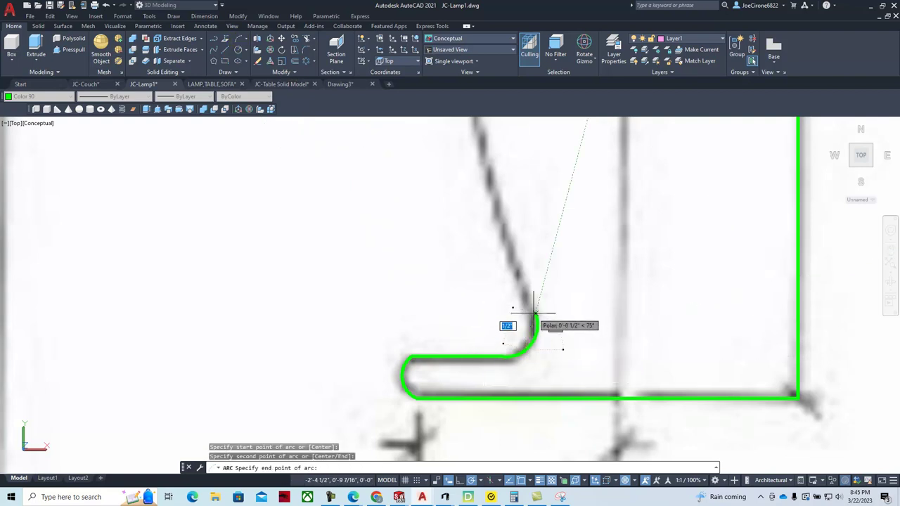
{"action": "left_click", "coordinate": [532, 311]}
{"action": "scroll", "coordinate": [333, 224], "scroll_direction": "down", "scroll_amount": 3}
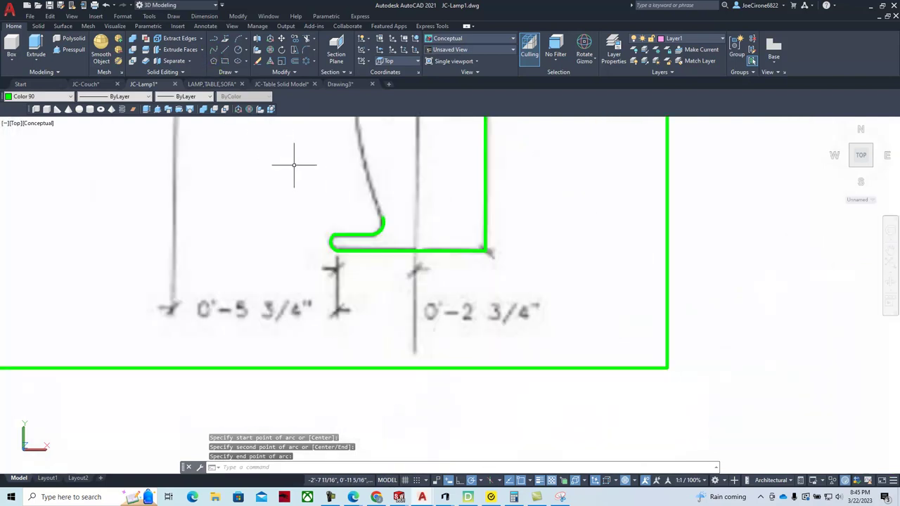
{"action": "middle_click_drag", "start_coordinate": [333, 225], "coordinate": [400, 356]}
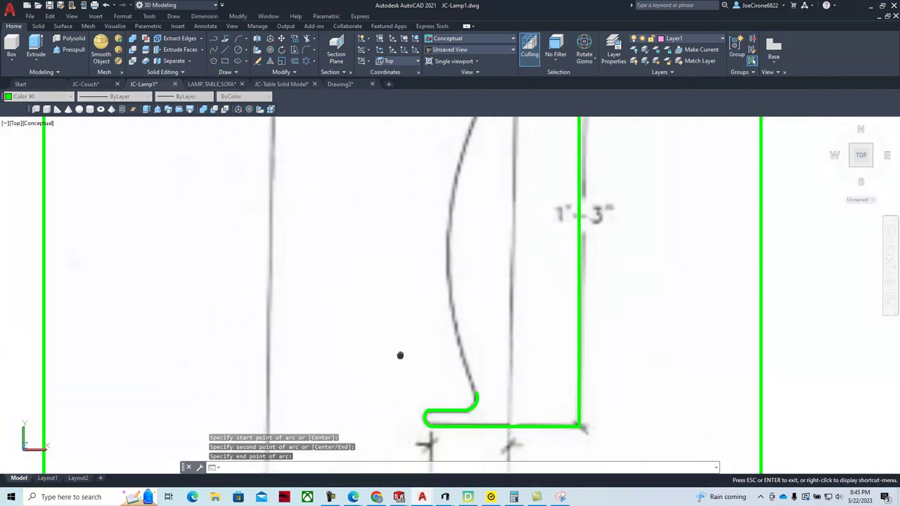
- Trace a 3-point arc from the hook's top up the curved side
{"action": "left_click", "coordinate": [239, 43]}
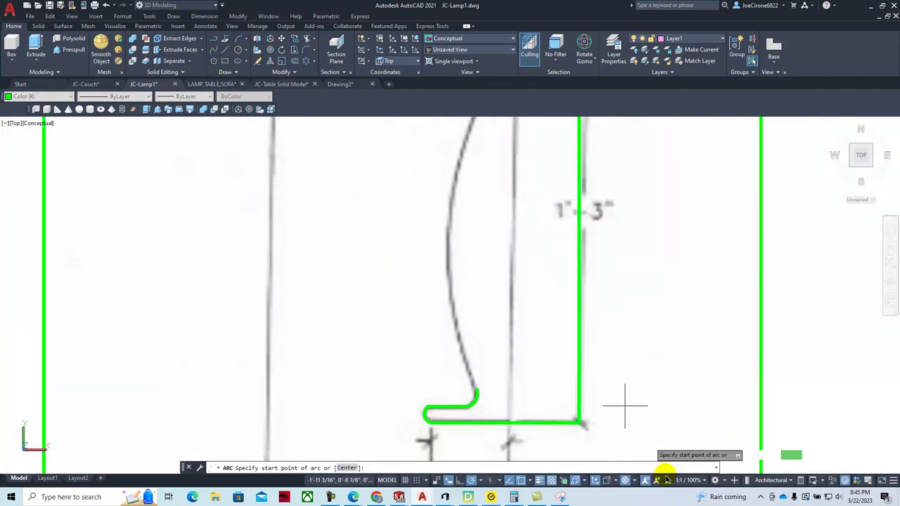
{"action": "left_click", "coordinate": [471, 389]}
{"action": "left_click", "coordinate": [449, 238]}
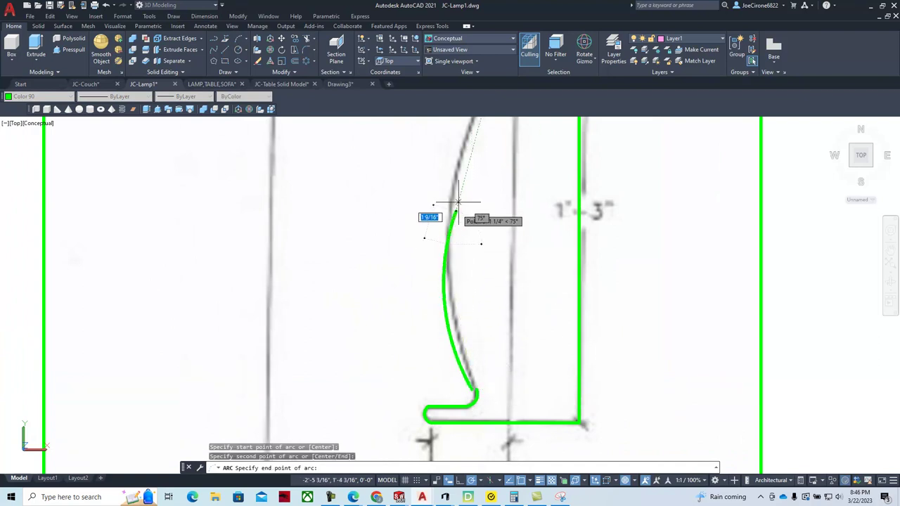
{"action": "scroll", "coordinate": [453, 220], "scroll_direction": "down", "scroll_amount": 2}
{"action": "middle_click_drag", "start_coordinate": [449, 133], "coordinate": [432, 302]}
{"action": "scroll", "coordinate": [431, 302], "scroll_direction": "up", "scroll_amount": 2}
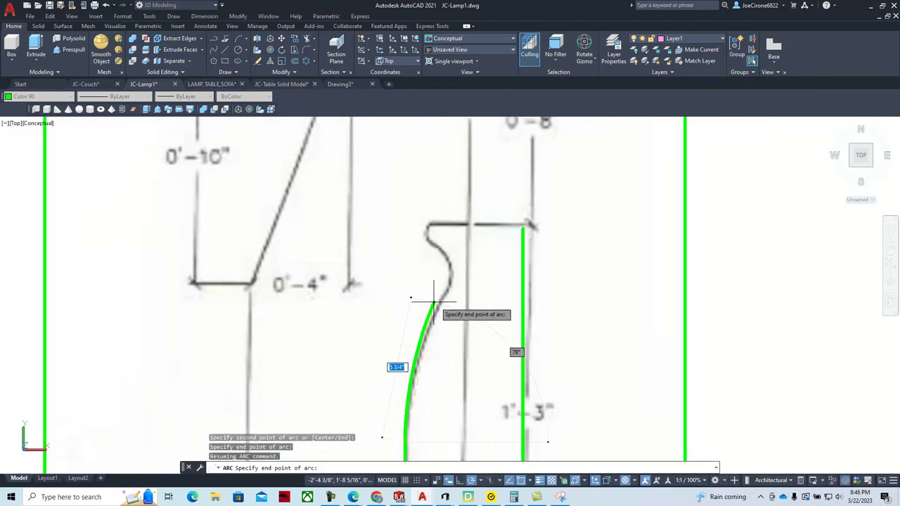
{"action": "scroll", "coordinate": [431, 302], "scroll_direction": "up", "scroll_amount": 1}
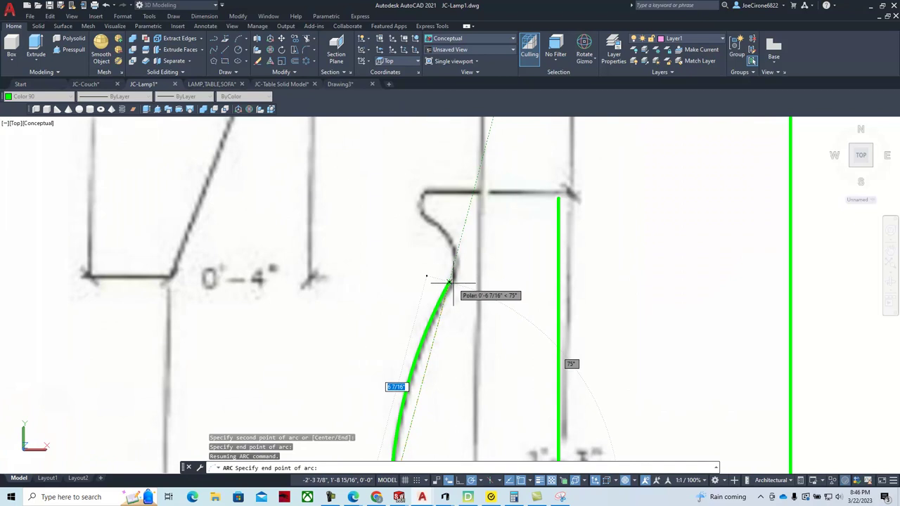
{"action": "left_click", "coordinate": [449, 282]}
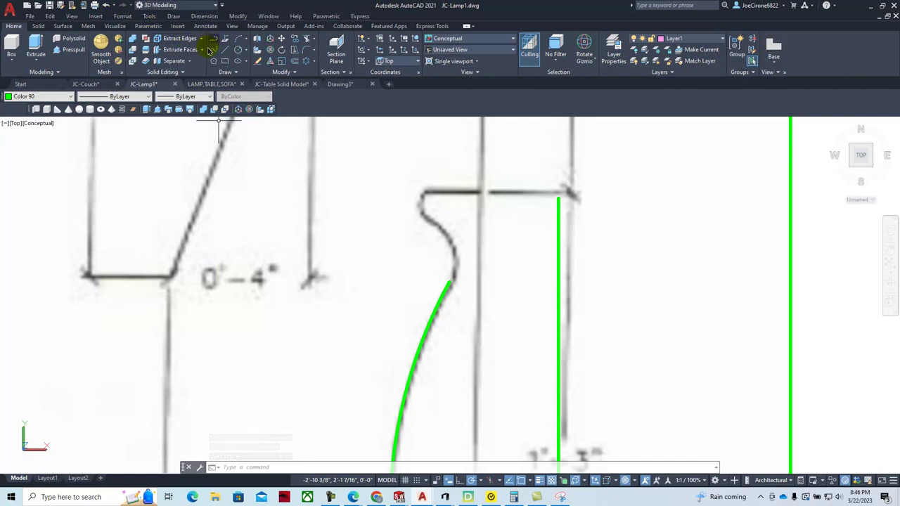
- Add an arc over the inward bulge, ending partway up the curve
{"action": "left_click", "coordinate": [238, 40]}
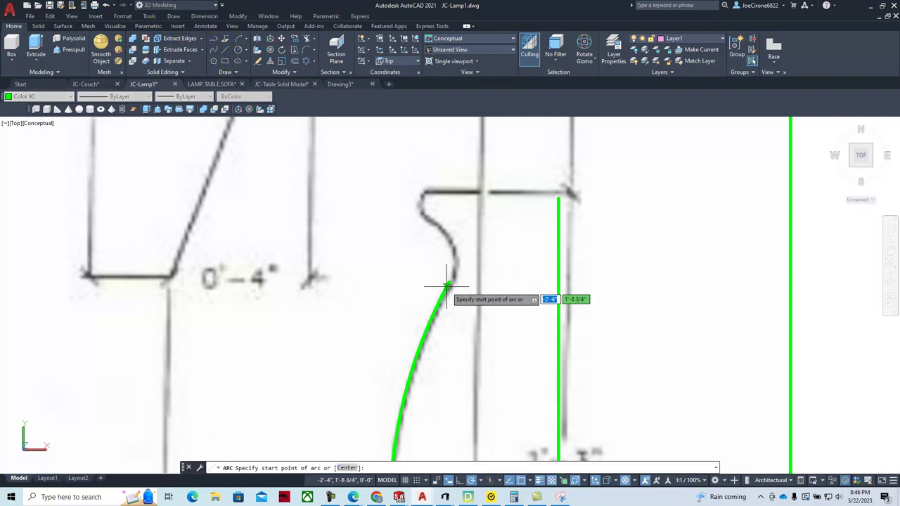
{"action": "left_click", "coordinate": [450, 283]}
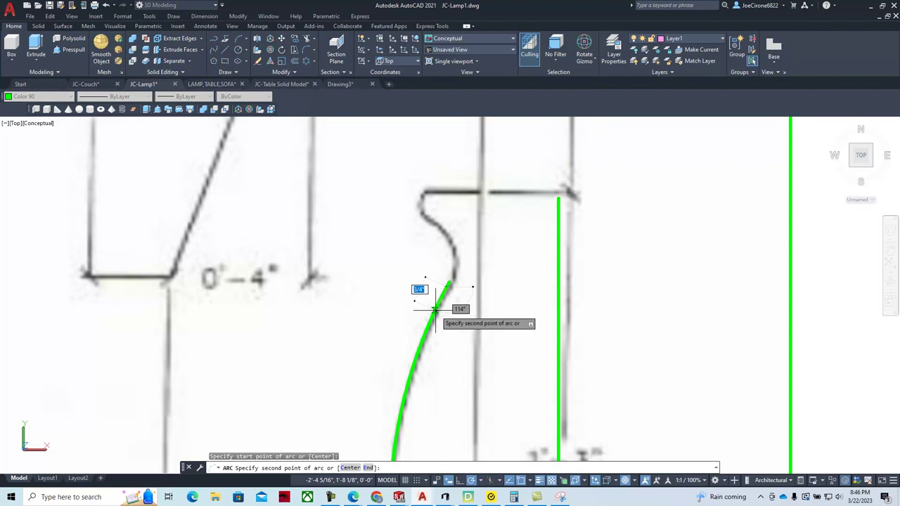
{"action": "key", "text": "Escape"}
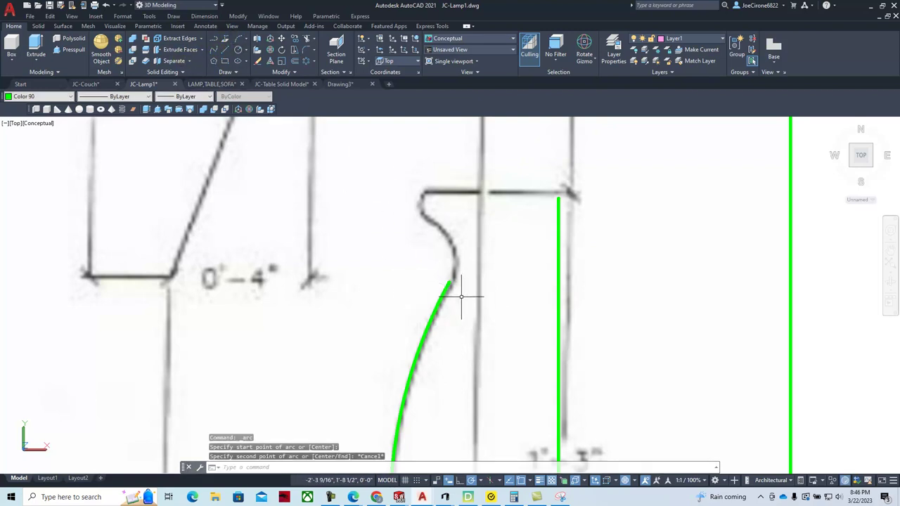
{"action": "scroll", "coordinate": [461, 296], "scroll_direction": "up", "scroll_amount": 5}
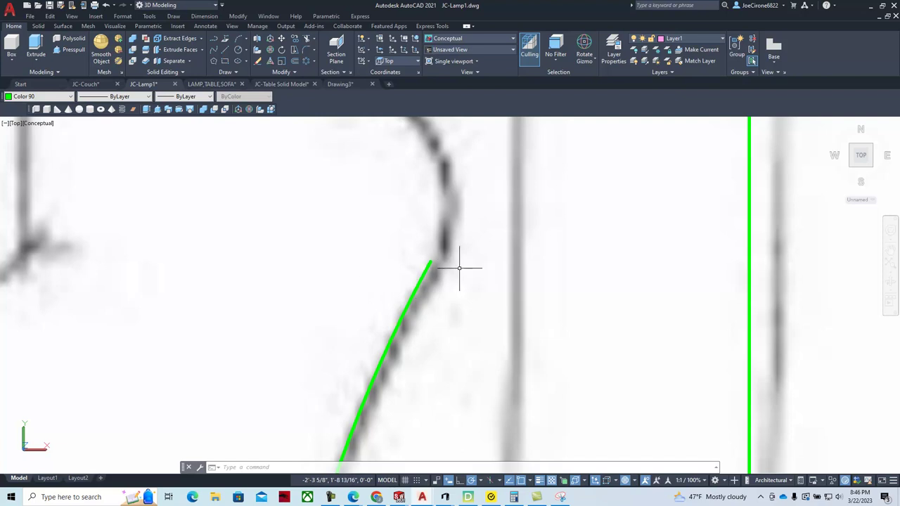
{"action": "left_click", "coordinate": [239, 46]}
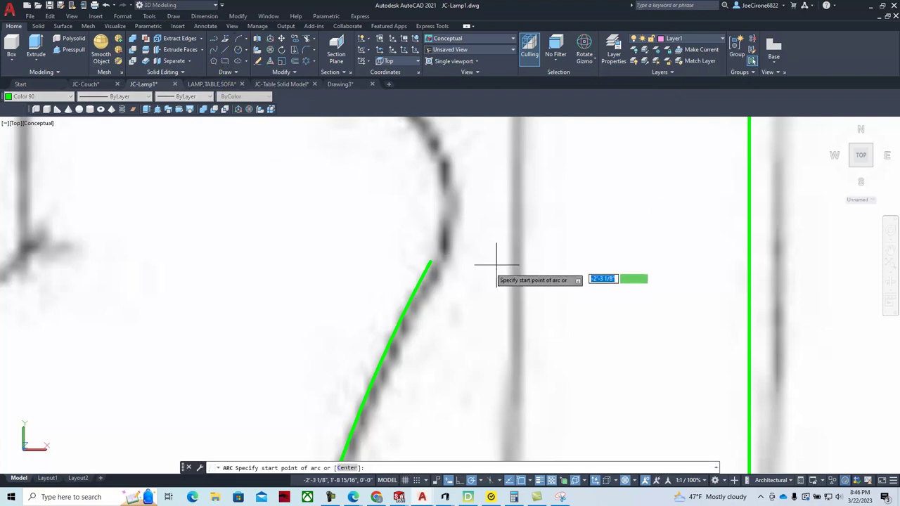
{"action": "left_click", "coordinate": [430, 262]}
{"action": "scroll", "coordinate": [441, 215], "scroll_direction": "down", "scroll_amount": 2}
{"action": "middle_click_drag", "start_coordinate": [445, 217], "coordinate": [438, 293]}
{"action": "left_click", "coordinate": [450, 281]}
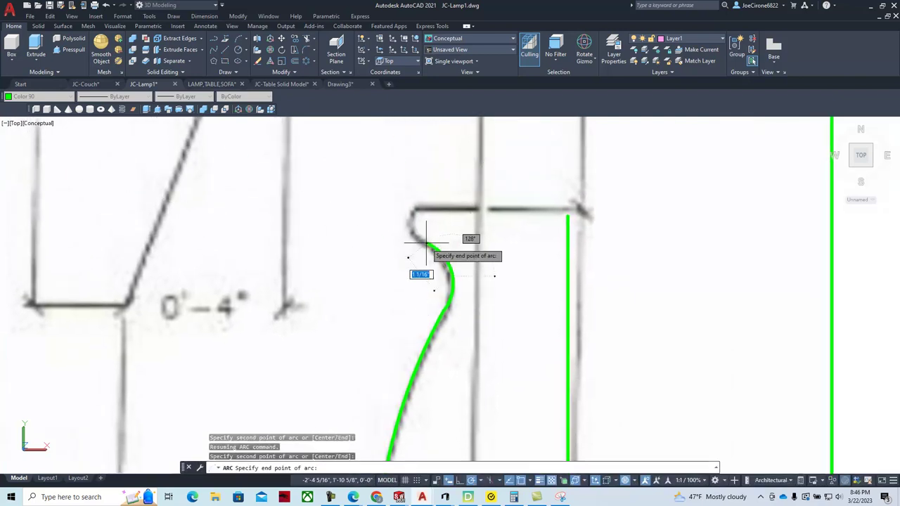
{"action": "left_click", "coordinate": [424, 248]}
- Repeat ARC for a final arc from the previous end to the top edge
{"action": "right_click", "coordinate": [366, 249]}
{"action": "left_click", "coordinate": [376, 255]}
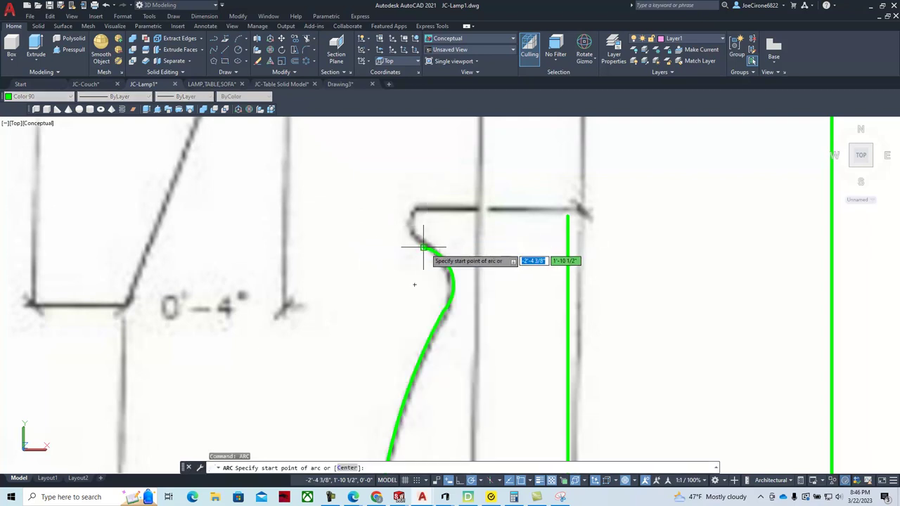
{"action": "left_click", "coordinate": [420, 247]}
{"action": "left_click", "coordinate": [416, 238]}
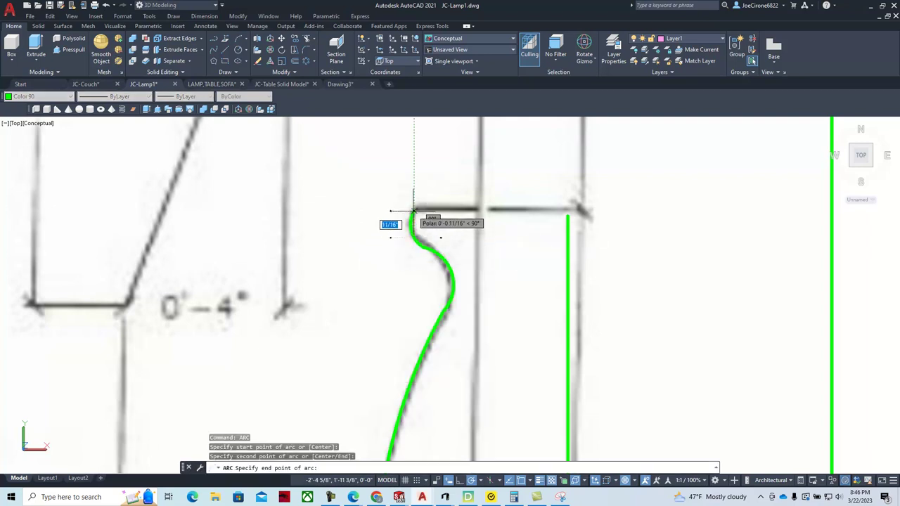
{"action": "left_click", "coordinate": [414, 208]}
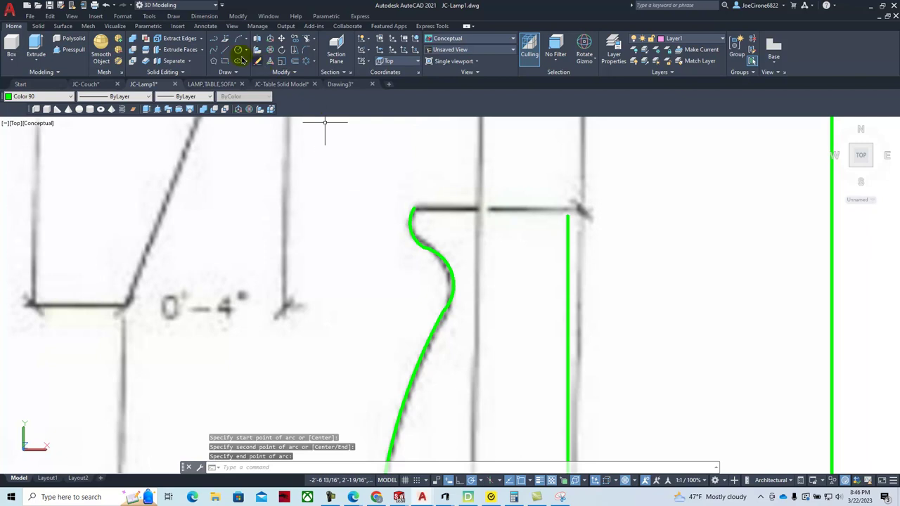
- Draw the horizontal top line from the right edge's top corner using Endpoint snap
{"action": "type", "text": "l"}
{"action": "key", "text": "Return"}
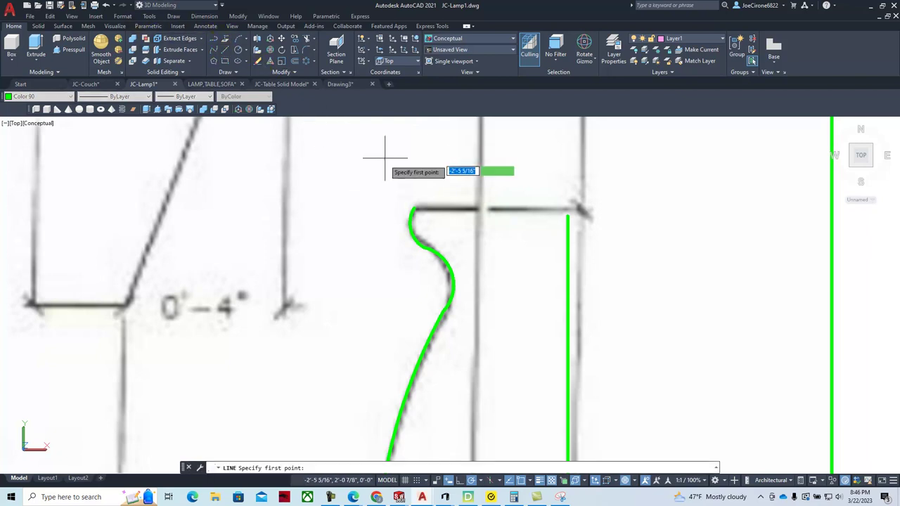
{"action": "left_click", "coordinate": [414, 209]}
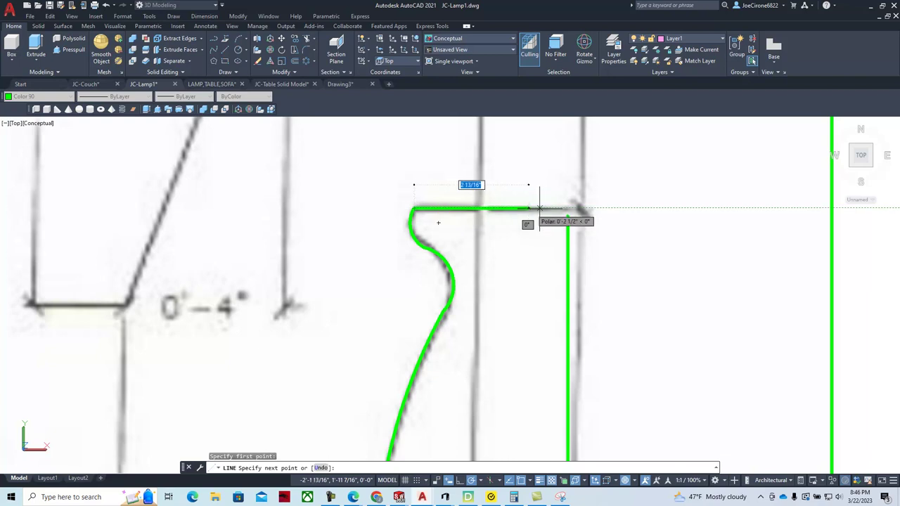
{"action": "key", "text": "Escape"}
{"action": "right_click", "coordinate": [578, 215]}
{"action": "left_click", "coordinate": [578, 222]}
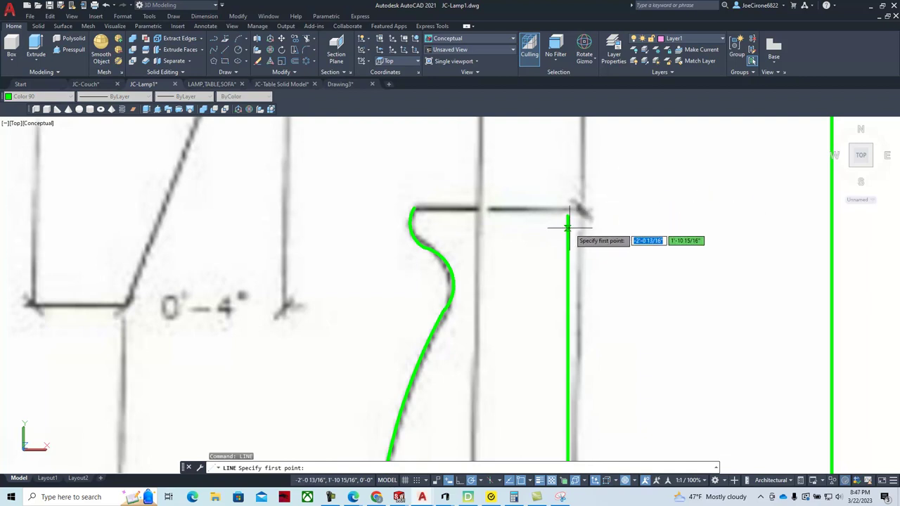
{"action": "right_click", "coordinate": [640, 236], "text": "shift"}
{"action": "left_click", "coordinate": [666, 300]}
{"action": "left_click", "coordinate": [568, 213]}
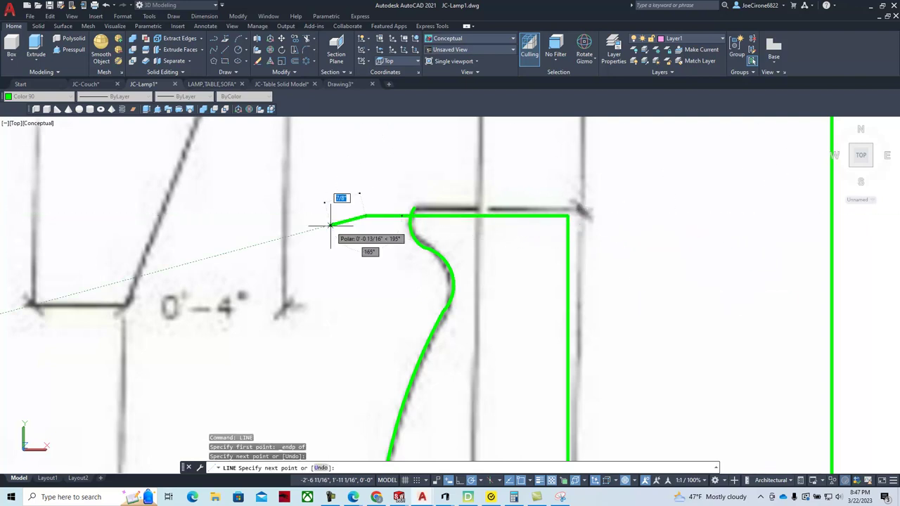
{"action": "key", "text": "Escape"}
{"action": "scroll", "coordinate": [426, 211], "scroll_direction": "up", "scroll_amount": 5}
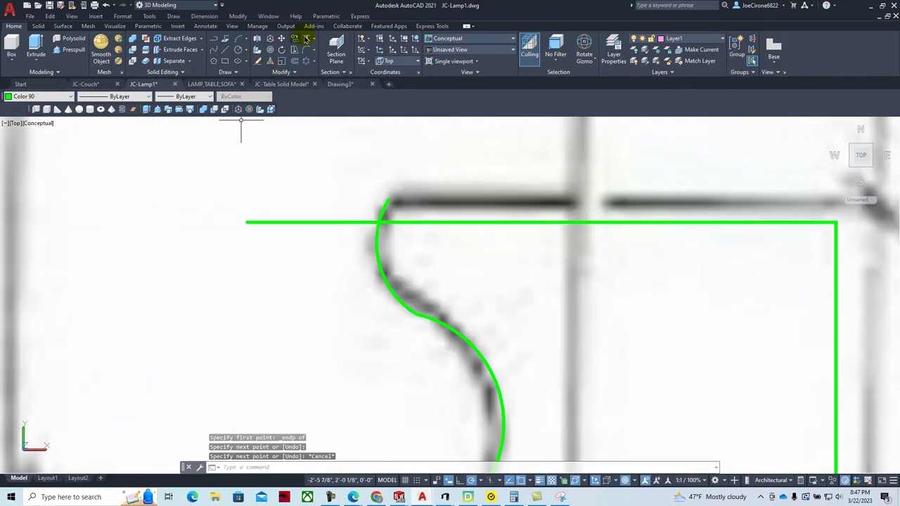
- Trim the top line's overshoot past the S-curve with a fence
{"action": "left_click", "coordinate": [297, 38]}
{"action": "mouse_move", "coordinate": [341, 181]}
{"action": "left_mouse_down"}
{"action": "mouse_move", "coordinate": [281, 258]}
{"action": "mouse_move", "coordinate": [411, 174]}
{"action": "left_mouse_up"}
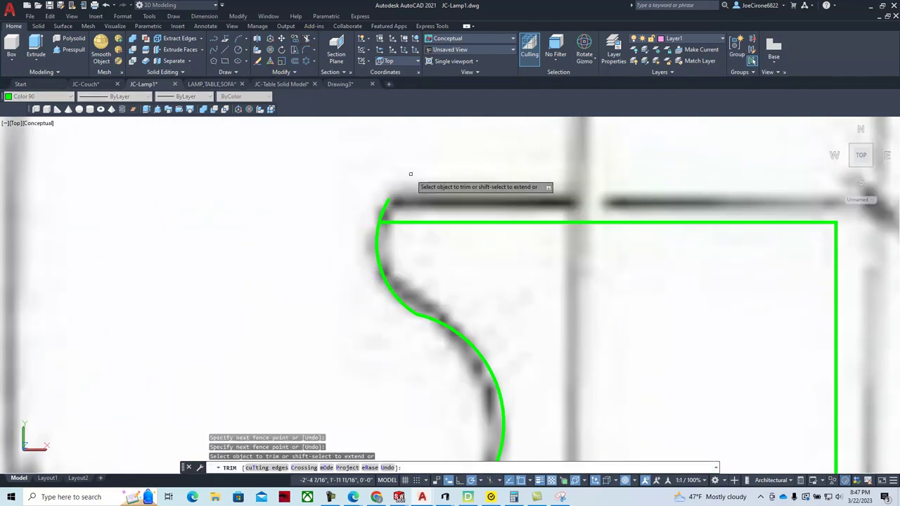
{"action": "scroll", "coordinate": [416, 243], "scroll_direction": "down", "scroll_amount": 2}
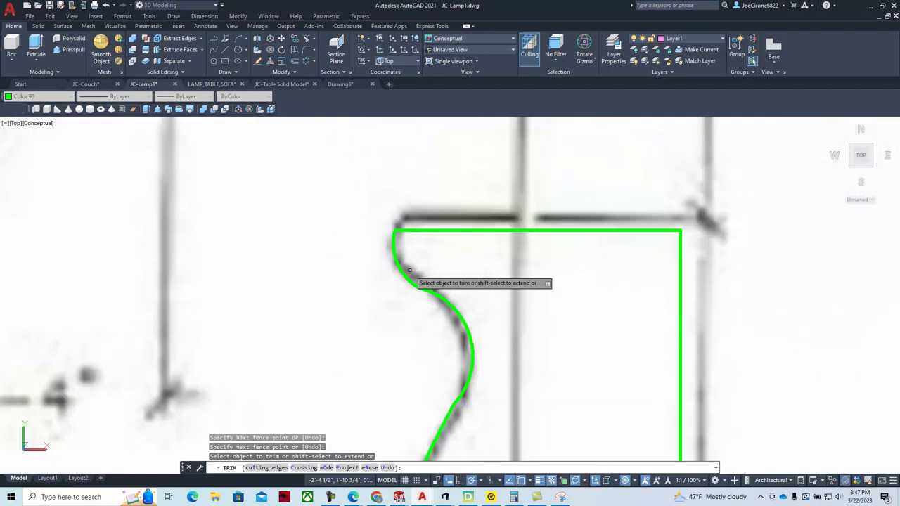
{"action": "scroll", "coordinate": [394, 246], "scroll_direction": "up", "scroll_amount": 3}
{"action": "scroll", "coordinate": [400, 193], "scroll_direction": "down", "scroll_amount": 2}
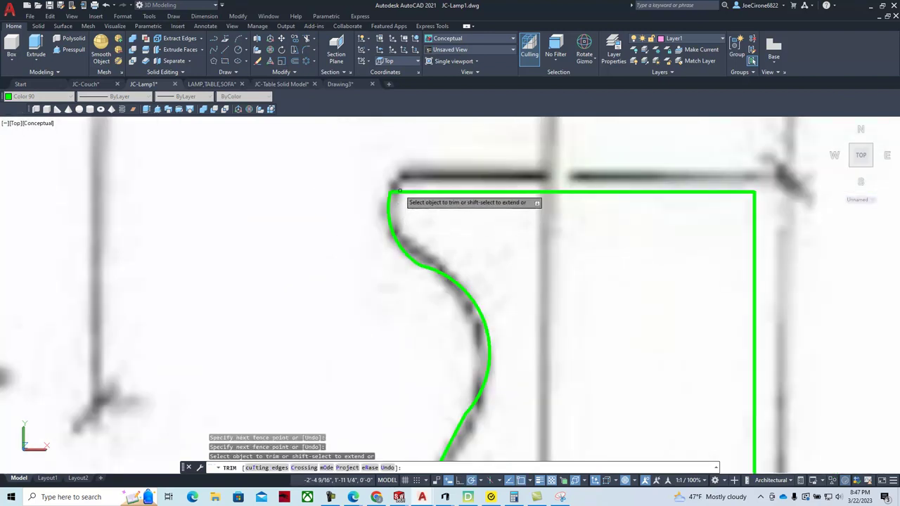
{"action": "scroll", "coordinate": [398, 200], "scroll_direction": "down", "scroll_amount": 2}
{"action": "scroll", "coordinate": [399, 197], "scroll_direction": "up", "scroll_amount": 4}
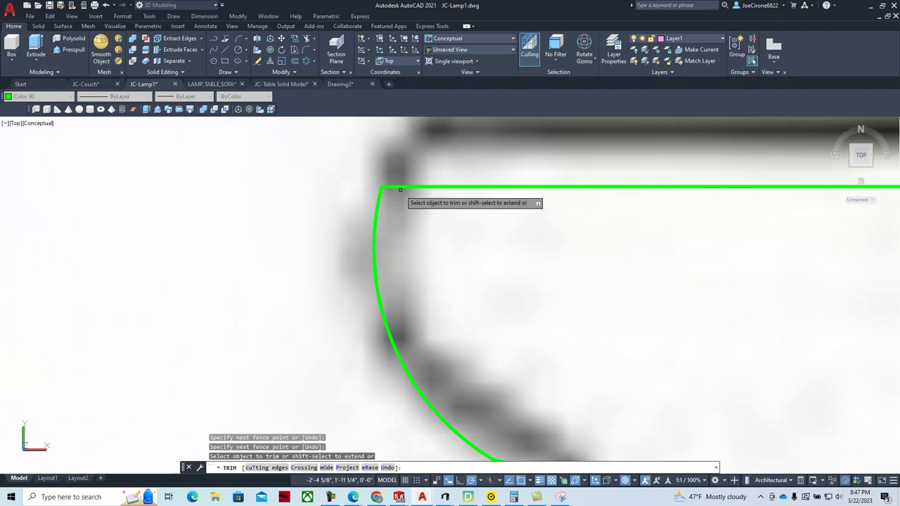
{"action": "scroll", "coordinate": [380, 243], "scroll_direction": "down", "scroll_amount": 1}
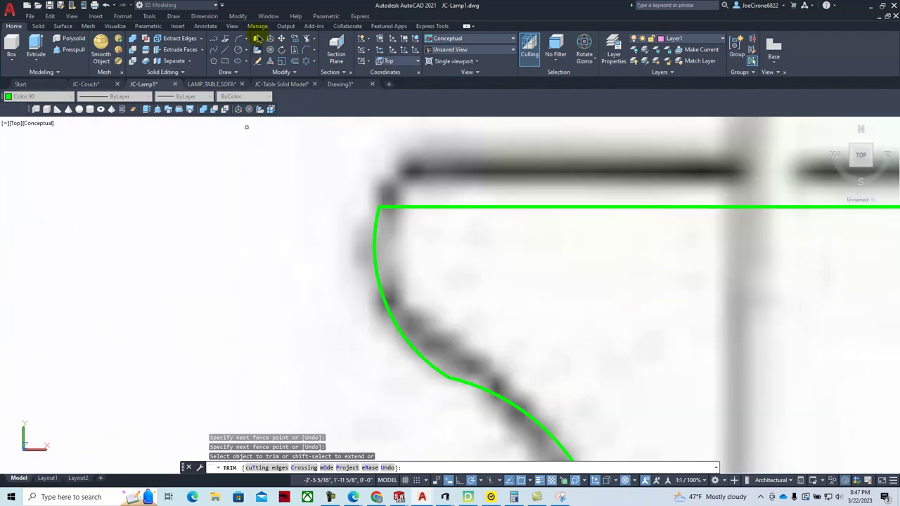
- Attempt a radius-2 fillet between the upper curve and the top line
{"action": "left_click", "coordinate": [304, 50]}
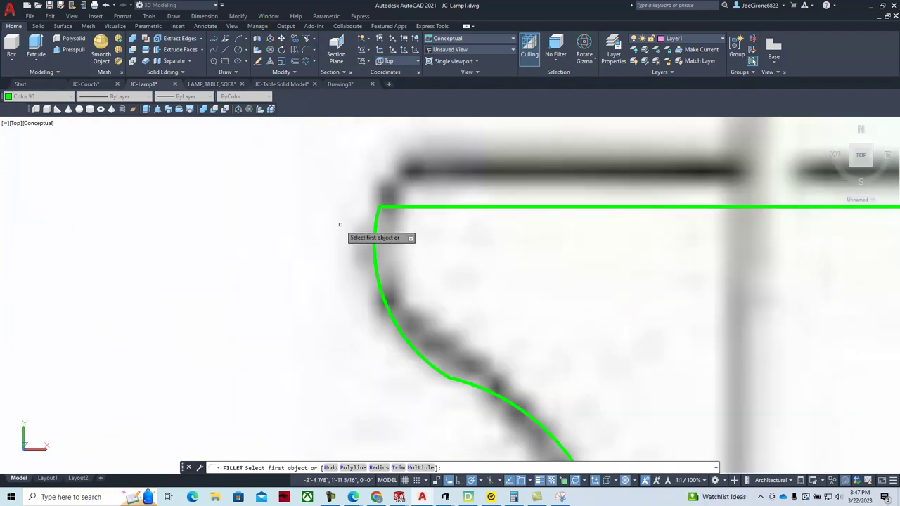
{"action": "key", "text": "Down"}
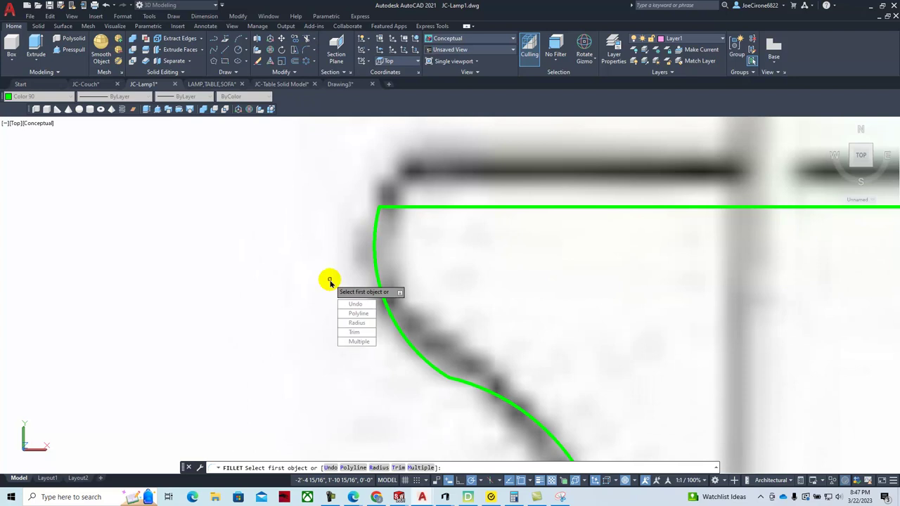
{"action": "left_click", "coordinate": [353, 325]}
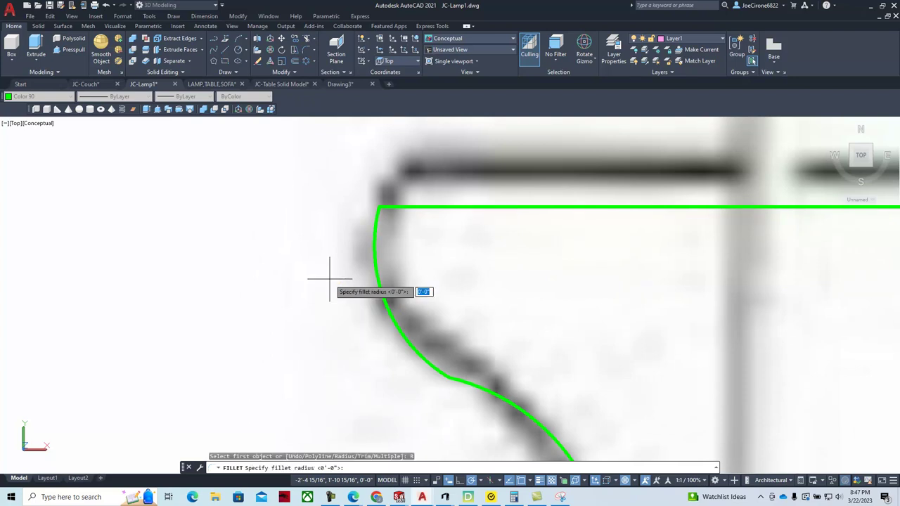
{"action": "key", "text": "Return"}
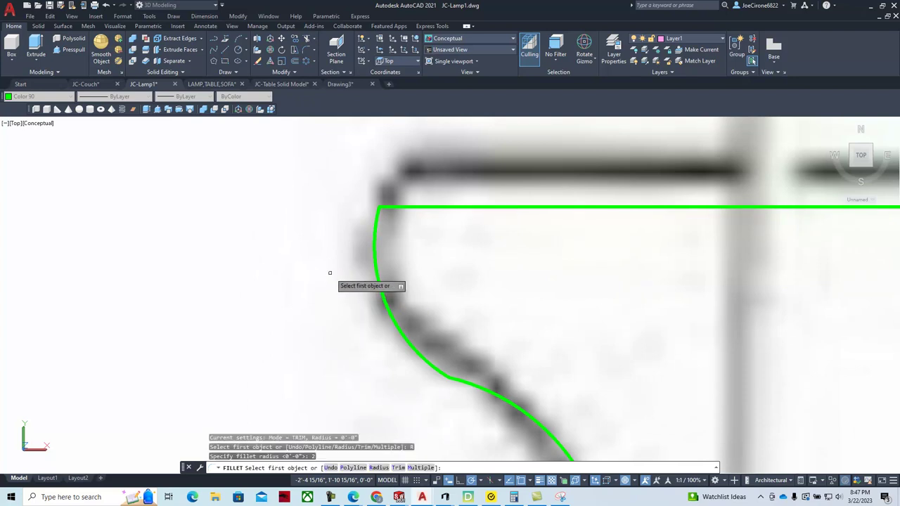
{"action": "left_click", "coordinate": [373, 238]}
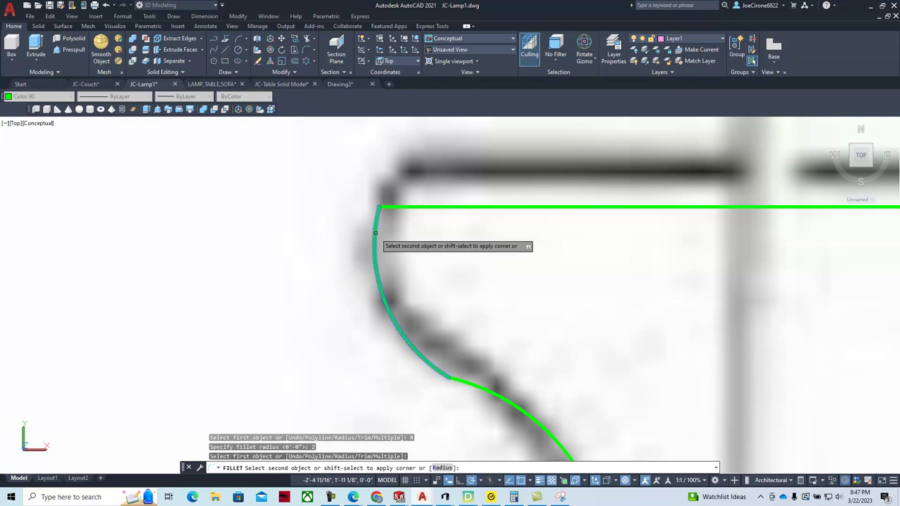
{"action": "left_click", "coordinate": [437, 206]}
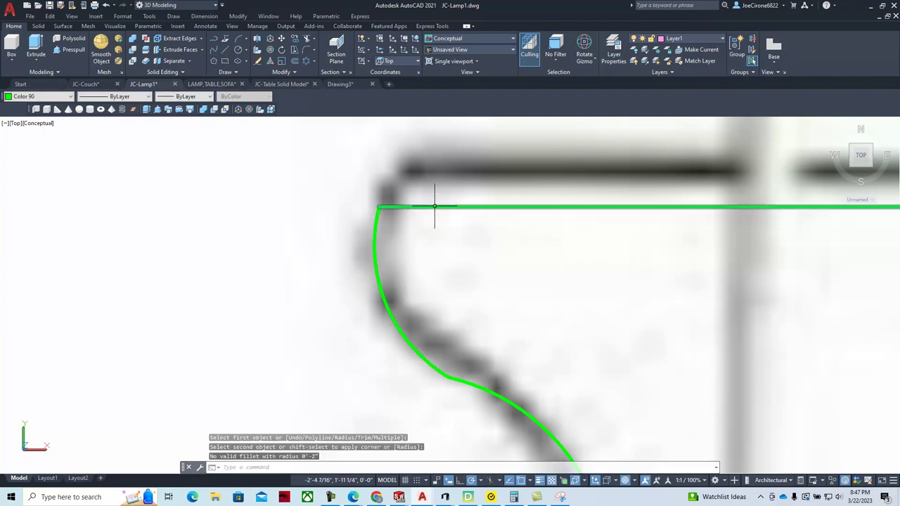
{"action": "right_click", "coordinate": [436, 256]}
{"action": "left_click", "coordinate": [454, 260]}
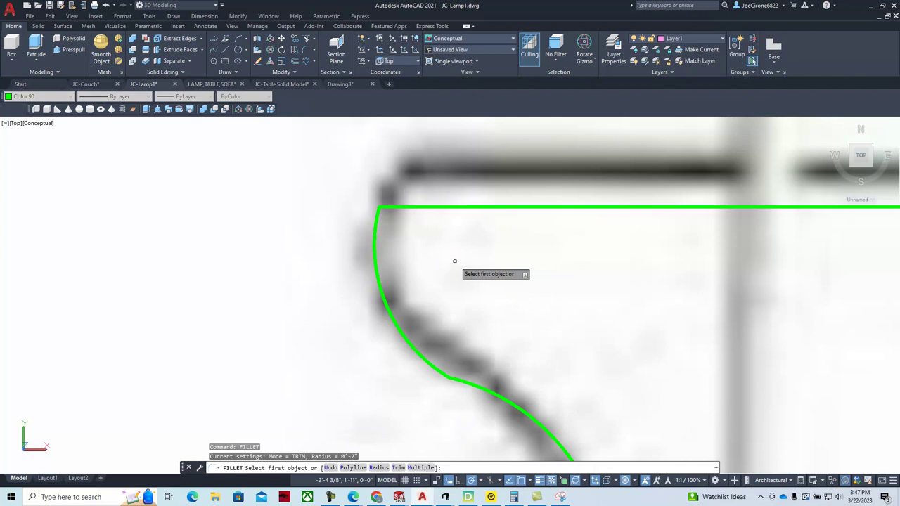
- Retry the fillet at radius 0.5, cancel it, and view the whole profile
{"action": "key", "text": "Down"}
{"action": "key", "text": "Down"}
{"action": "key", "text": "Down"}
{"action": "key", "text": "Down"}
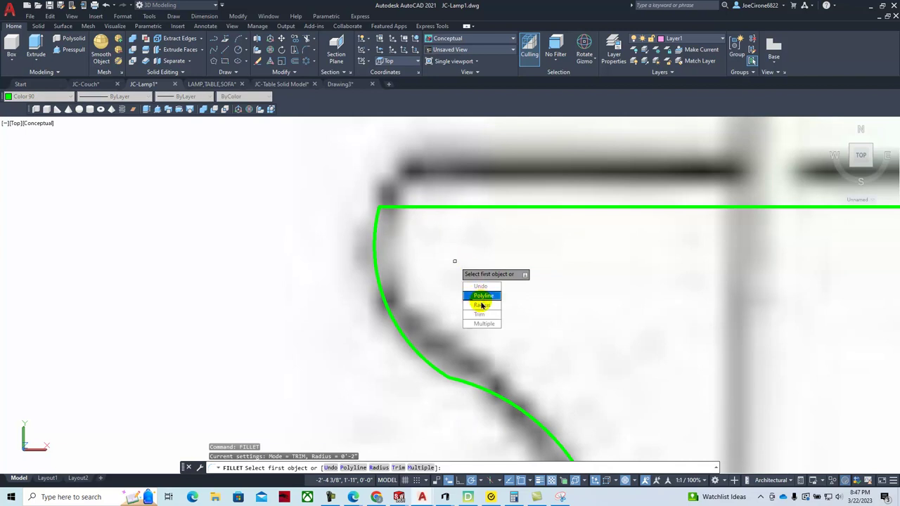
{"action": "key", "text": "Return"}
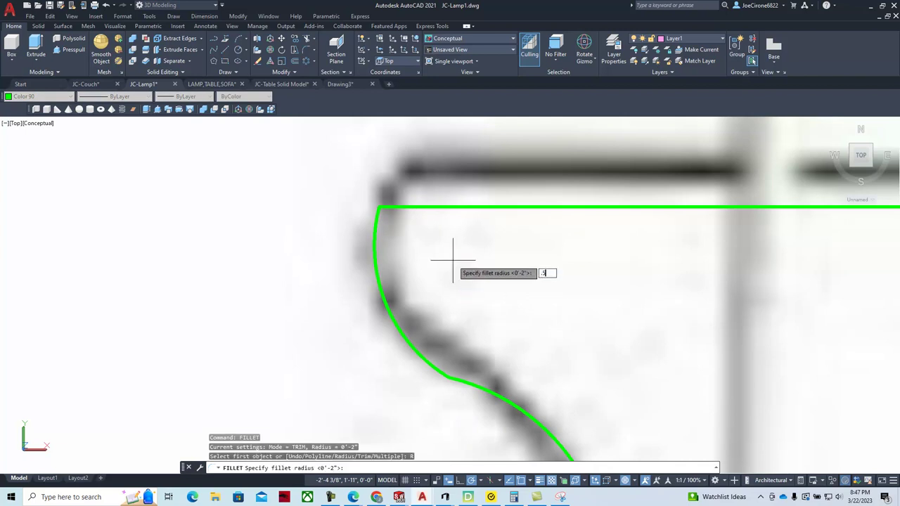
{"action": "type", "text": ".5"}
{"action": "key", "text": "Return"}
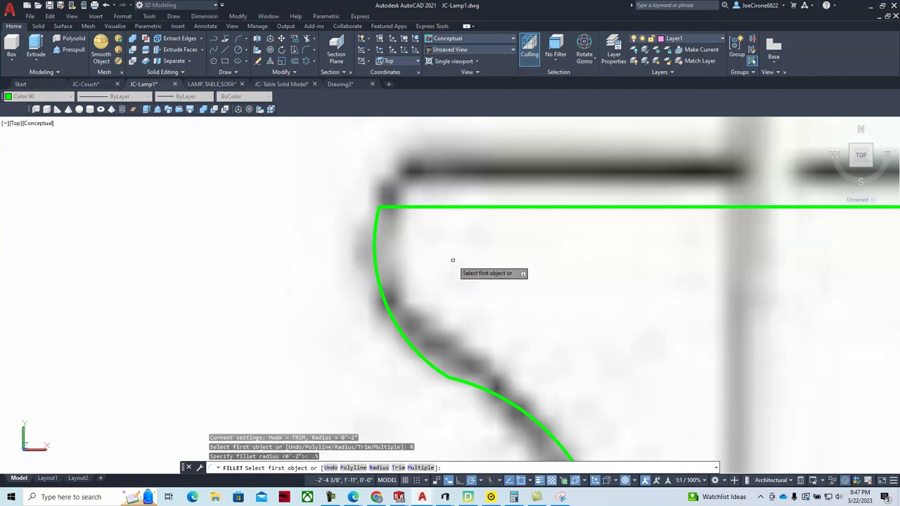
{"action": "left_click", "coordinate": [376, 233]}
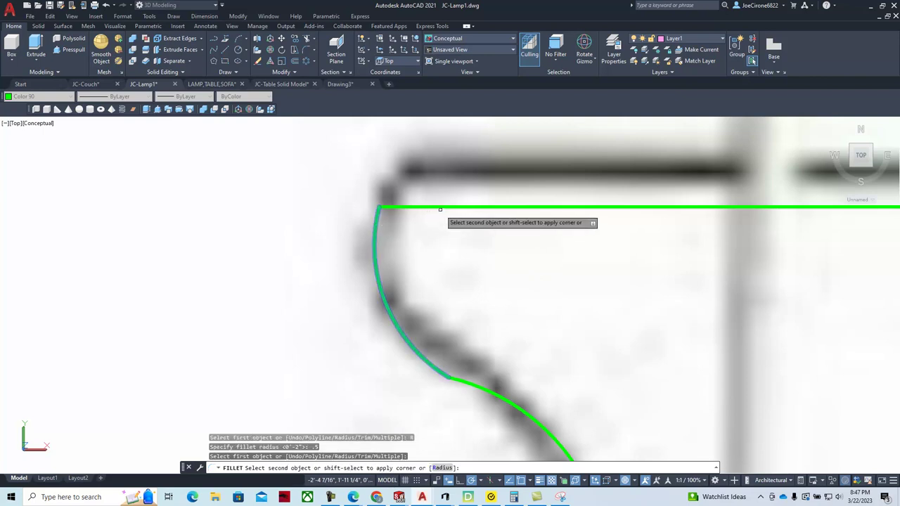
{"action": "double_click", "coordinate": [479, 278]}
{"action": "key", "text": "Escape"}
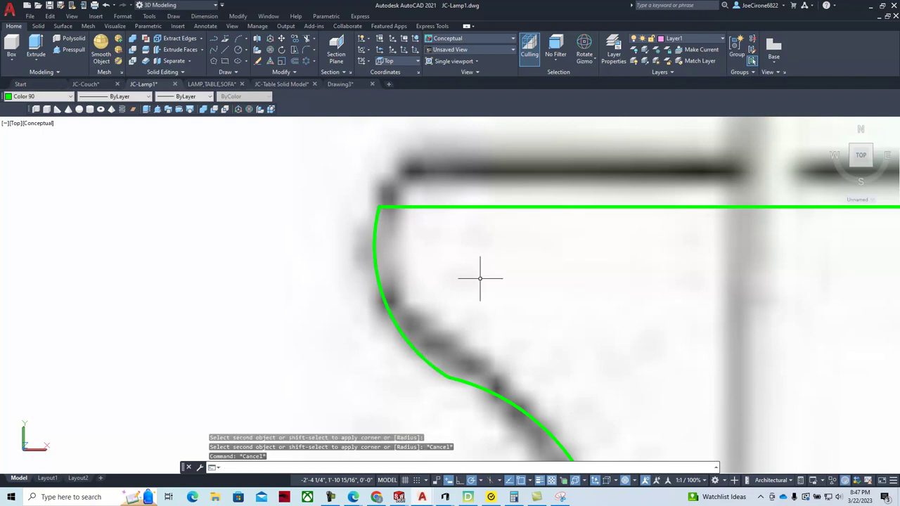
{"action": "scroll", "coordinate": [492, 267], "scroll_direction": "down", "scroll_amount": 6}
{"action": "mouse_move", "coordinate": [506, 328]}
{"action": "middle_mouse_down"}
{"action": "mouse_move", "coordinate": [462, 257]}
{"action": "mouse_move", "coordinate": [479, 290]}
{"action": "middle_mouse_up"}
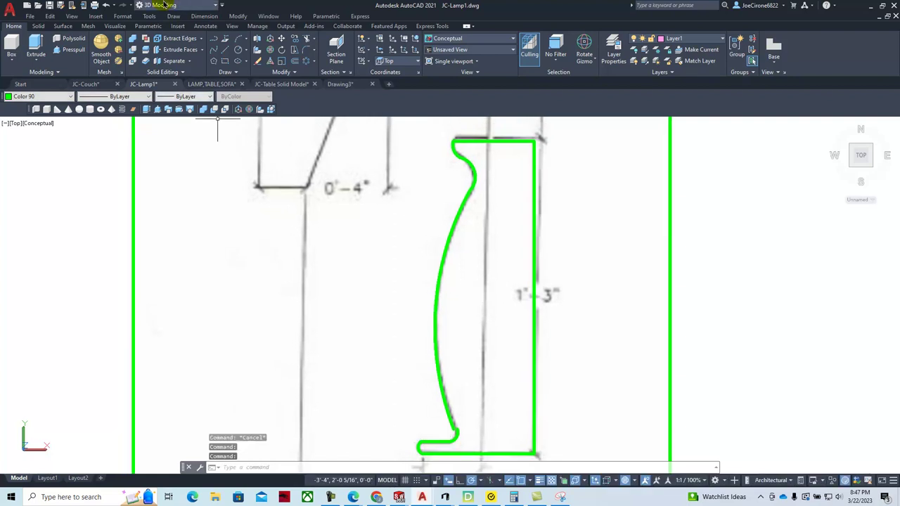
{"action": "left_click", "coordinate": [237, 73]}
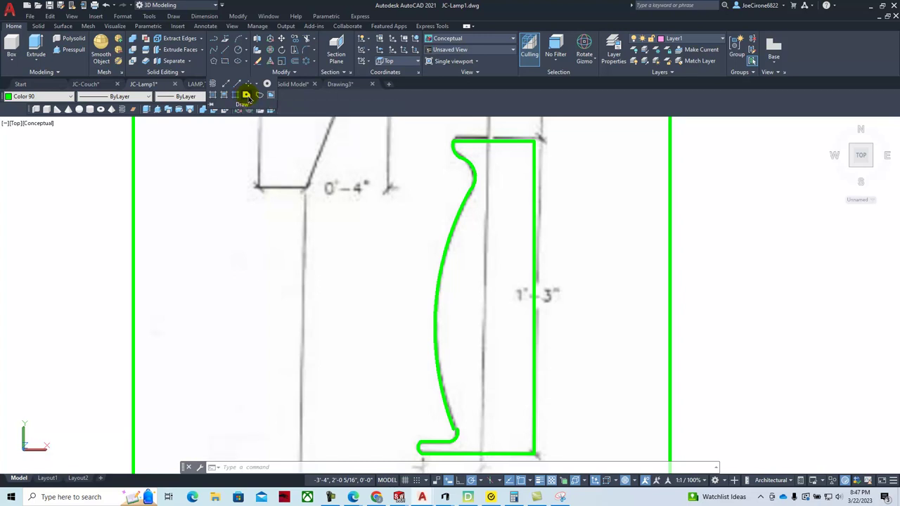
{"action": "left_click", "coordinate": [245, 95]}
{"action": "left_click", "coordinate": [559, 124]}
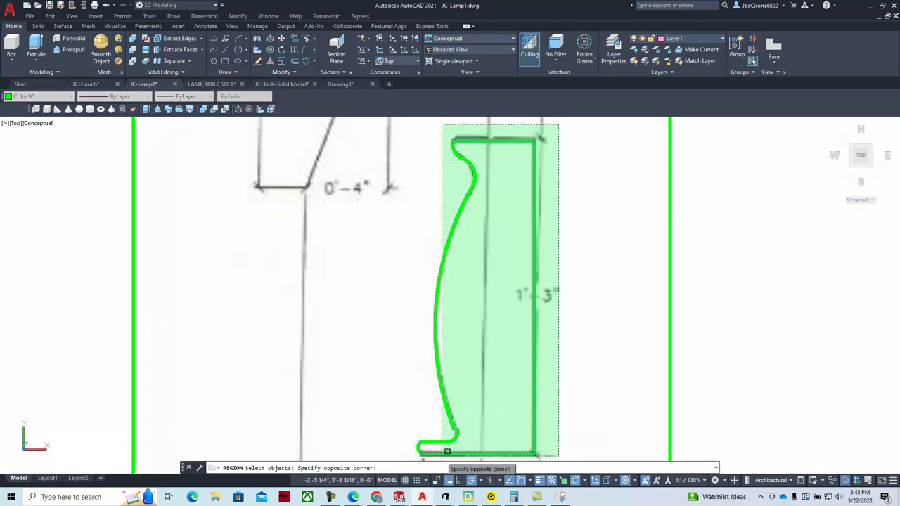
{"action": "left_click", "coordinate": [403, 452]}
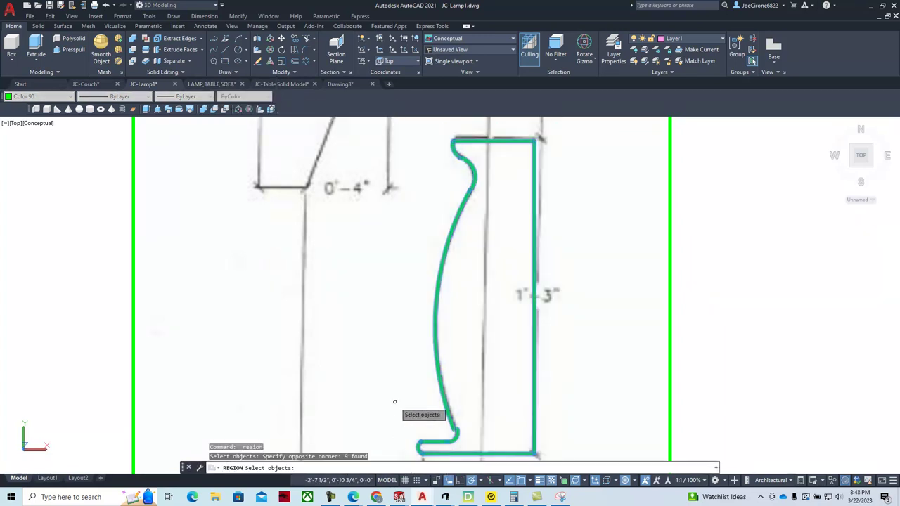
{"action": "key", "text": "Return"}
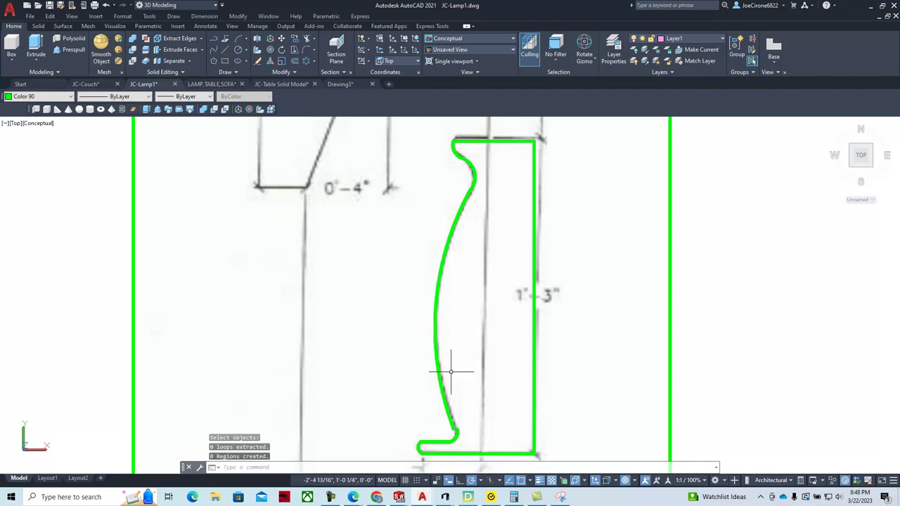
- Zoom into the profile's lower-left gap and try grip-adjusting the line's endpoint, then cancel
{"action": "scroll", "coordinate": [470, 446], "scroll_direction": "up", "scroll_amount": 8}
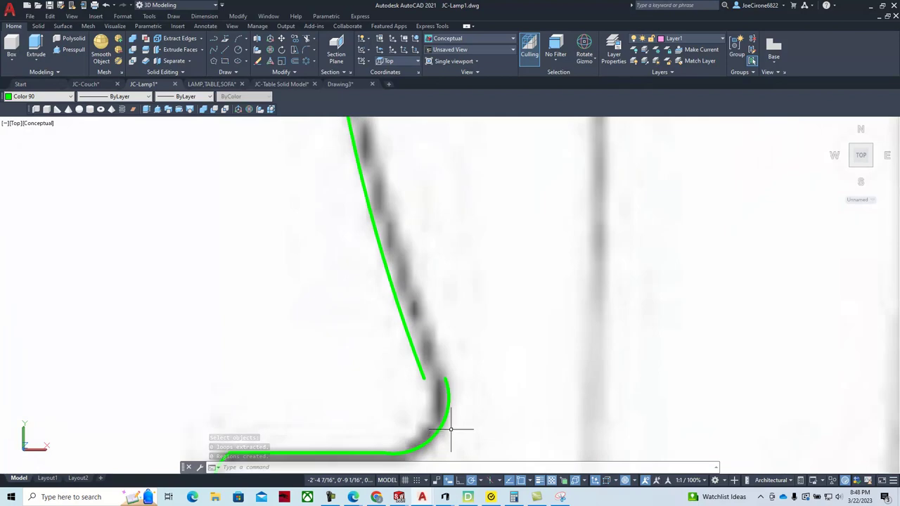
{"action": "left_click", "coordinate": [395, 325]}
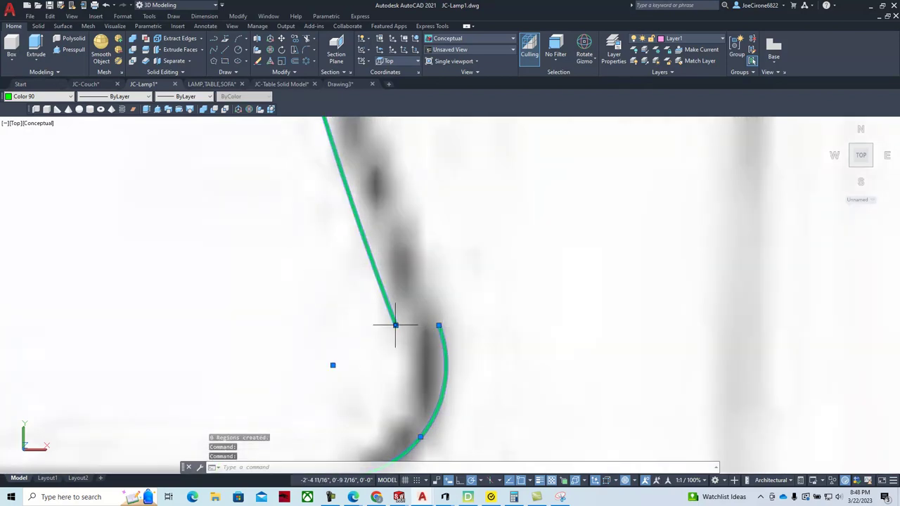
{"action": "left_click", "coordinate": [396, 325]}
{"action": "scroll", "coordinate": [431, 322], "scroll_direction": "down", "scroll_amount": 3}
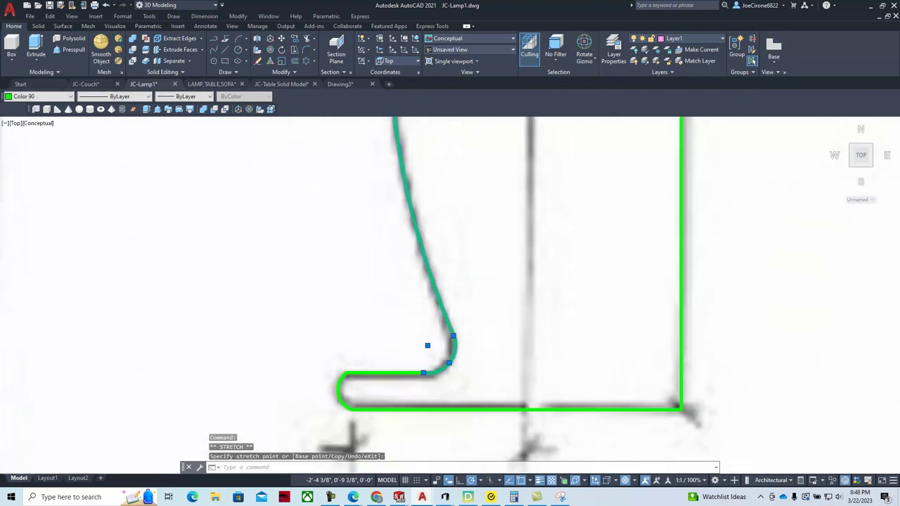
{"action": "scroll", "coordinate": [464, 331], "scroll_direction": "down", "scroll_amount": 4}
{"action": "key", "text": "Escape"}
- Window-select the closed lamp-base profile lines and convert them into one region
{"action": "scroll", "coordinate": [463, 330], "scroll_direction": "down", "scroll_amount": 5}
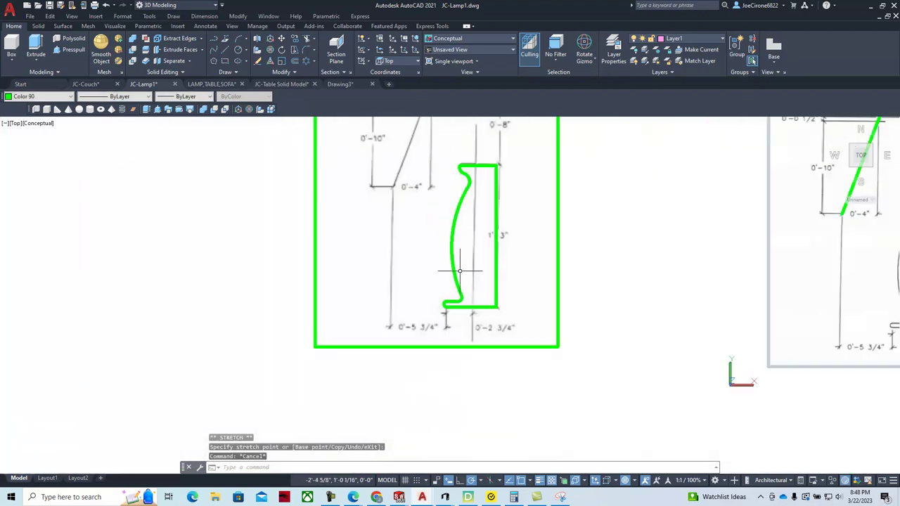
{"action": "left_click", "coordinate": [236, 73]}
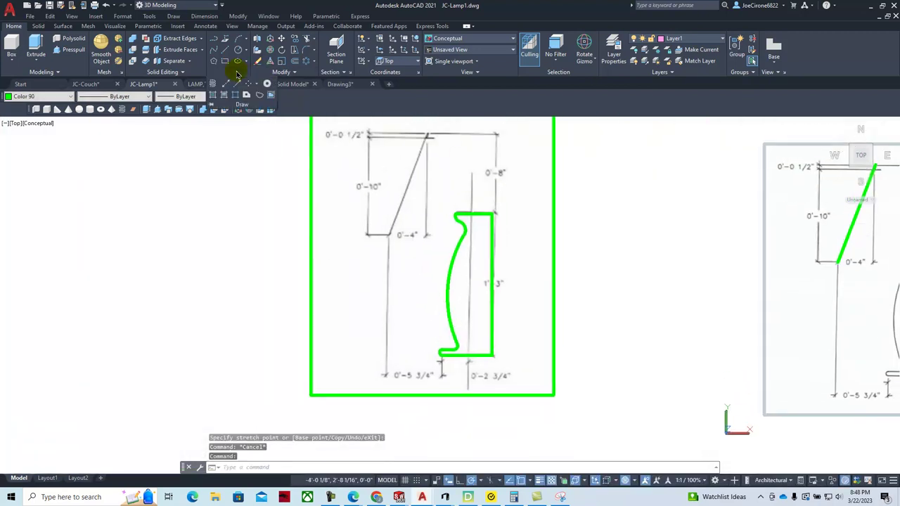
{"action": "left_click", "coordinate": [246, 95]}
{"action": "left_click", "coordinate": [427, 198]}
{"action": "left_click", "coordinate": [554, 386]}
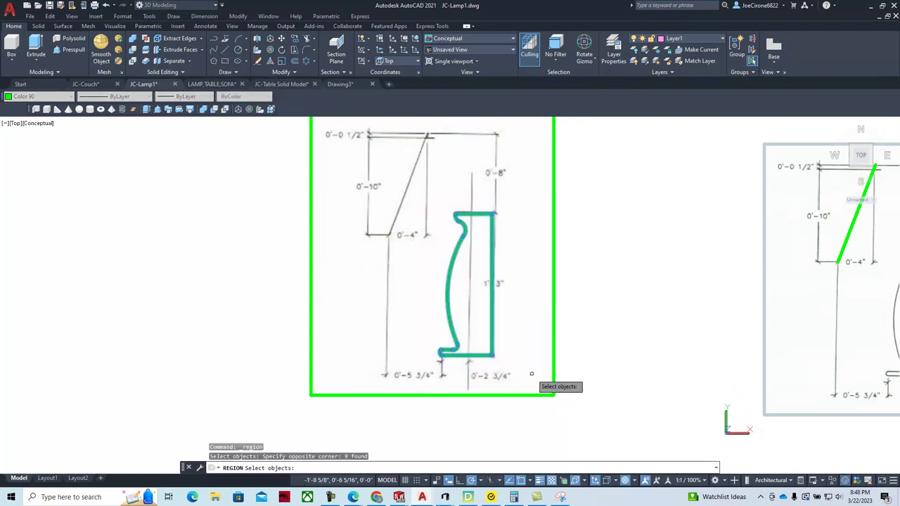
{"action": "key", "text": "Return"}
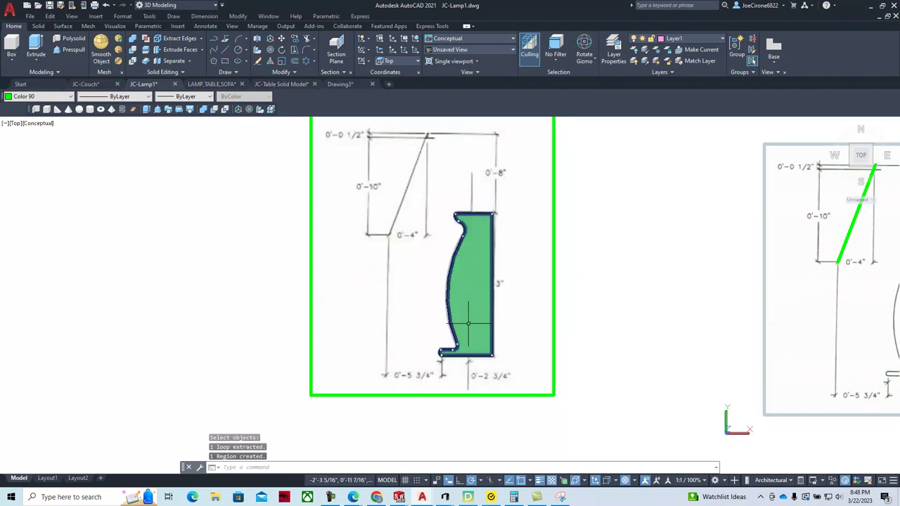
- Change the viewport visual style from Conceptual to 2D Wireframe
{"action": "left_click", "coordinate": [36, 123]}
{"action": "left_click", "coordinate": [70, 147]}
{"action": "scroll", "coordinate": [276, 232], "scroll_direction": "down", "scroll_amount": 2}
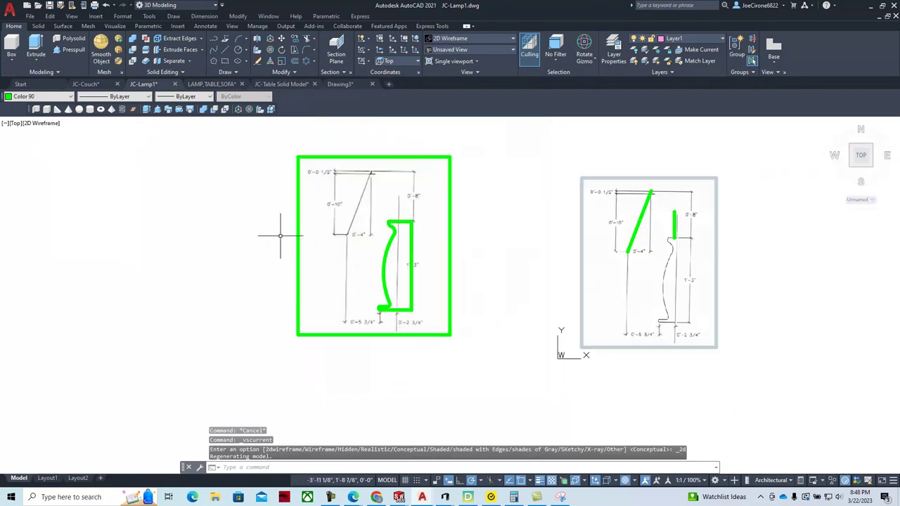
- Pan and zoom to centre the whole lamp profile drawing in view
{"action": "mouse_move", "coordinate": [300, 238]}
{"action": "middle_mouse_down"}
{"action": "mouse_move", "coordinate": [322, 288]}
{"action": "mouse_move", "coordinate": [317, 312]}
{"action": "middle_mouse_up"}
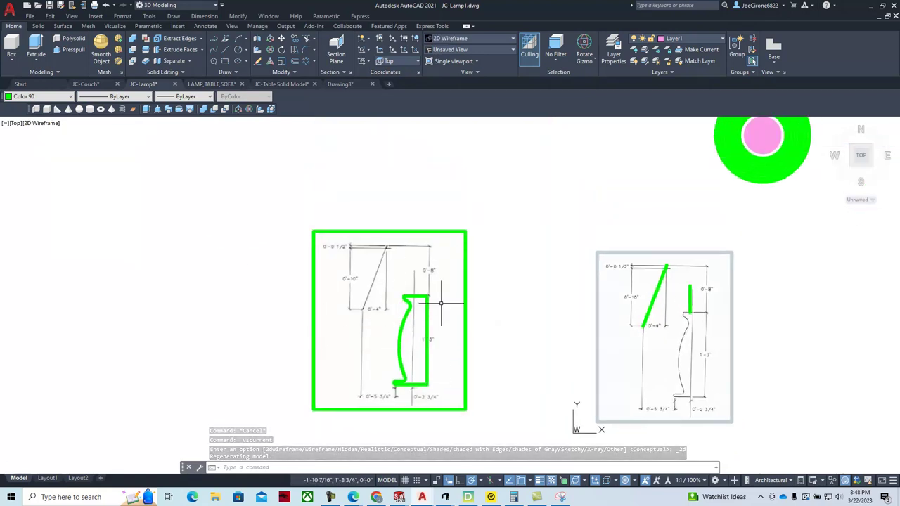
{"action": "scroll", "coordinate": [400, 337], "scroll_direction": "up", "scroll_amount": 4}
{"action": "mouse_move", "coordinate": [422, 337]}
{"action": "middle_mouse_down"}
{"action": "mouse_move", "coordinate": [478, 233]}
{"action": "mouse_move", "coordinate": [449, 302]}
{"action": "mouse_move", "coordinate": [389, 364]}
{"action": "middle_mouse_up"}
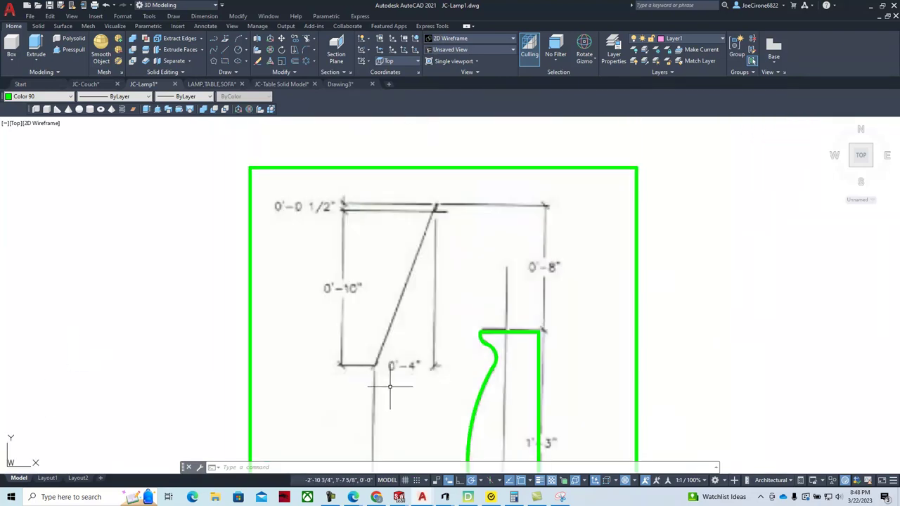
{"action": "scroll", "coordinate": [387, 361], "scroll_direction": "down", "scroll_amount": 2}
{"action": "middle_click_drag", "start_coordinate": [425, 412], "coordinate": [425, 299]}
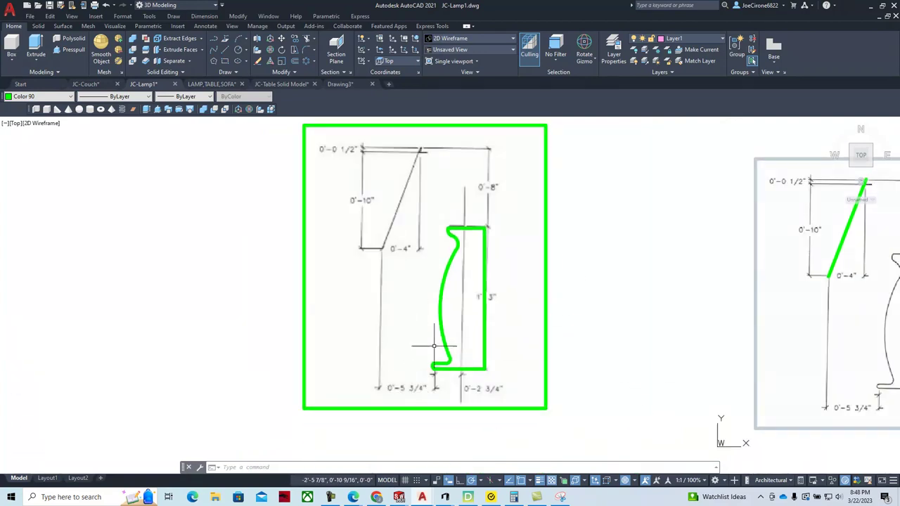
{"action": "middle_click_drag", "start_coordinate": [423, 319], "coordinate": [383, 400]}
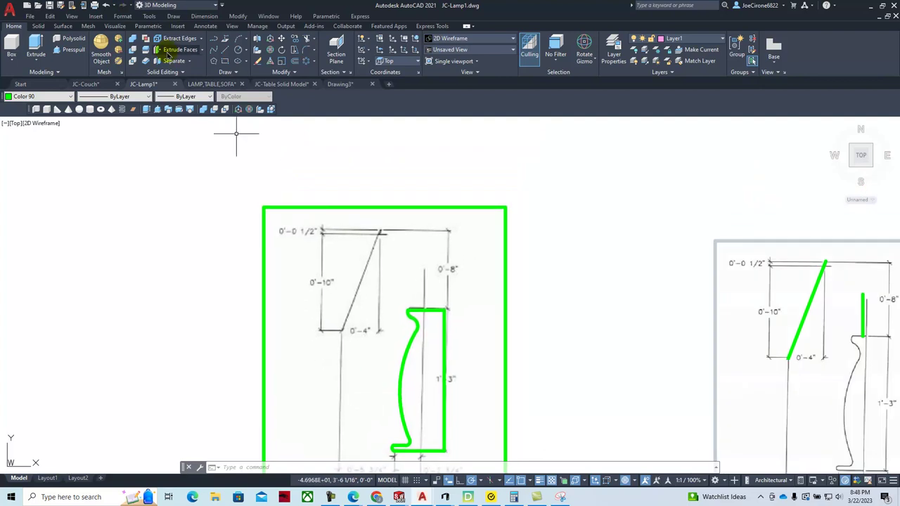
- Start a line at the diagonal's bottom end, then cancel it
{"action": "left_click", "coordinate": [222, 55]}
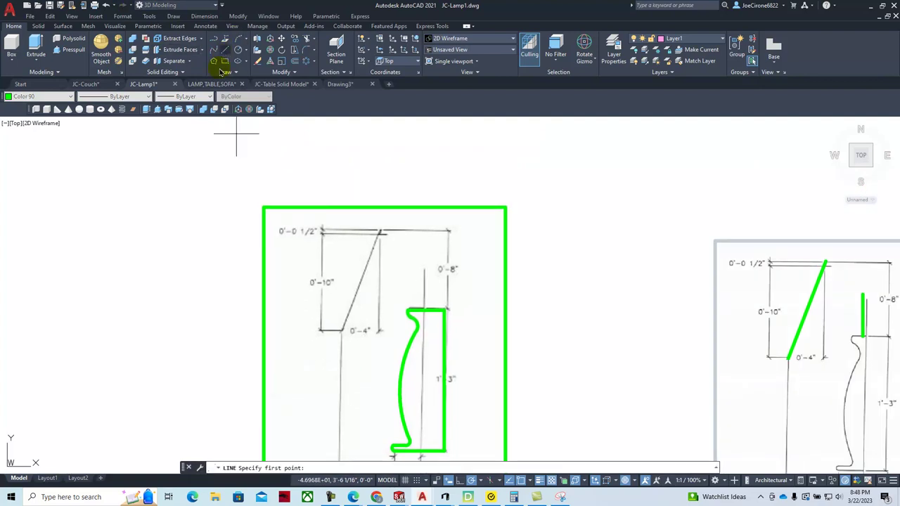
{"action": "left_click", "coordinate": [342, 329]}
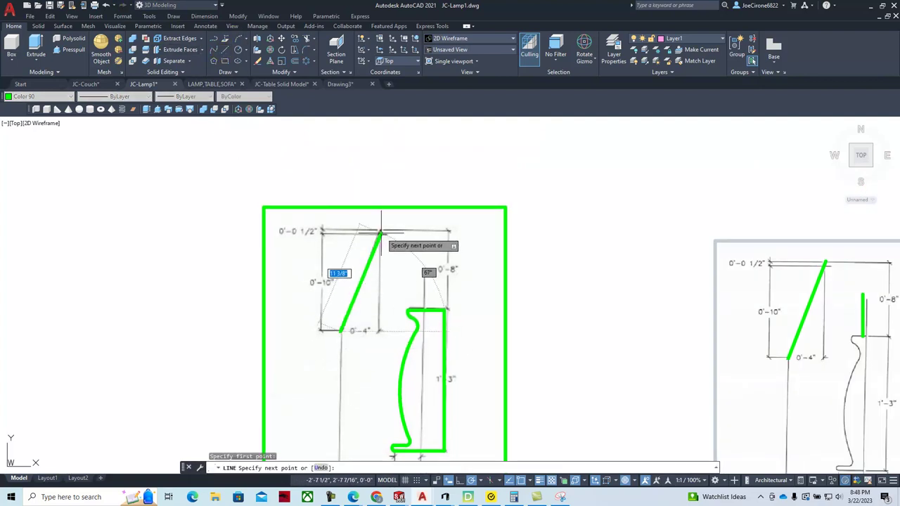
{"action": "scroll", "coordinate": [380, 233], "scroll_direction": "up", "scroll_amount": 5}
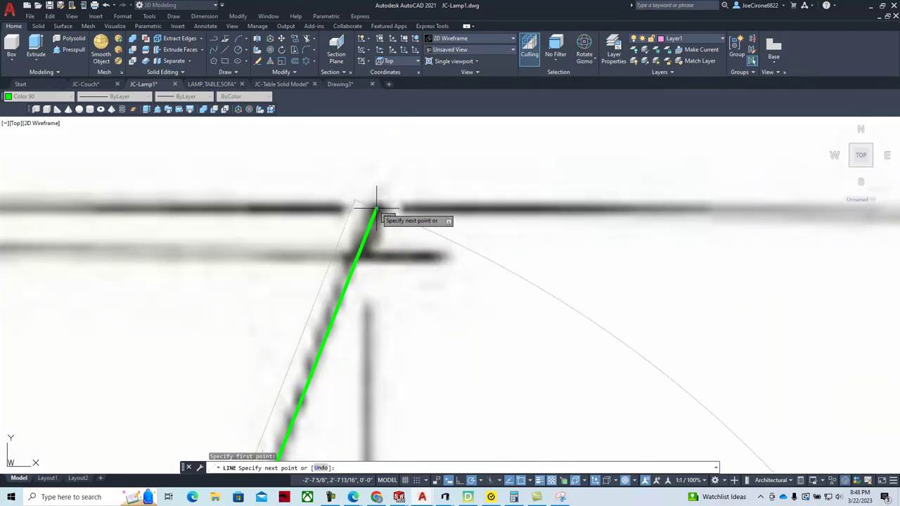
{"action": "key", "text": "Escape"}
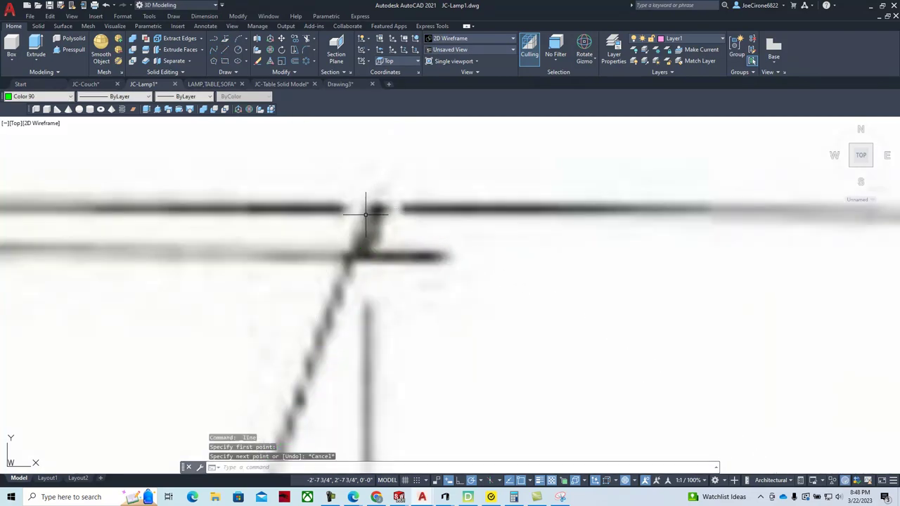
- Pan to the lower part of the profile and cancel another started line
{"action": "scroll", "coordinate": [369, 225], "scroll_direction": "down", "scroll_amount": 5}
{"action": "middle_click_drag", "start_coordinate": [374, 332], "coordinate": [386, 207]}
{"action": "mouse_move", "coordinate": [402, 345]}
{"action": "middle_mouse_down"}
{"action": "mouse_move", "coordinate": [426, 315]}
{"action": "mouse_move", "coordinate": [430, 328]}
{"action": "middle_mouse_up"}
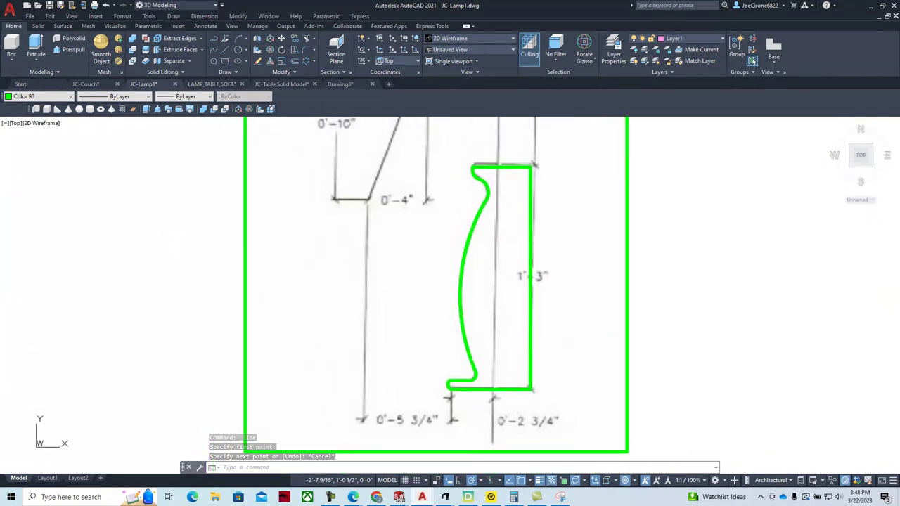
{"action": "left_click", "coordinate": [213, 39]}
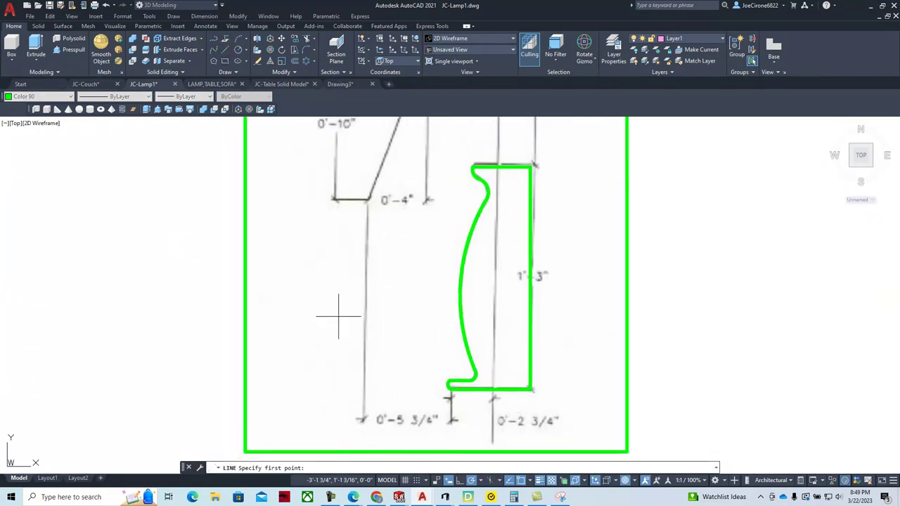
{"action": "scroll", "coordinate": [396, 430], "scroll_direction": "up", "scroll_amount": 2}
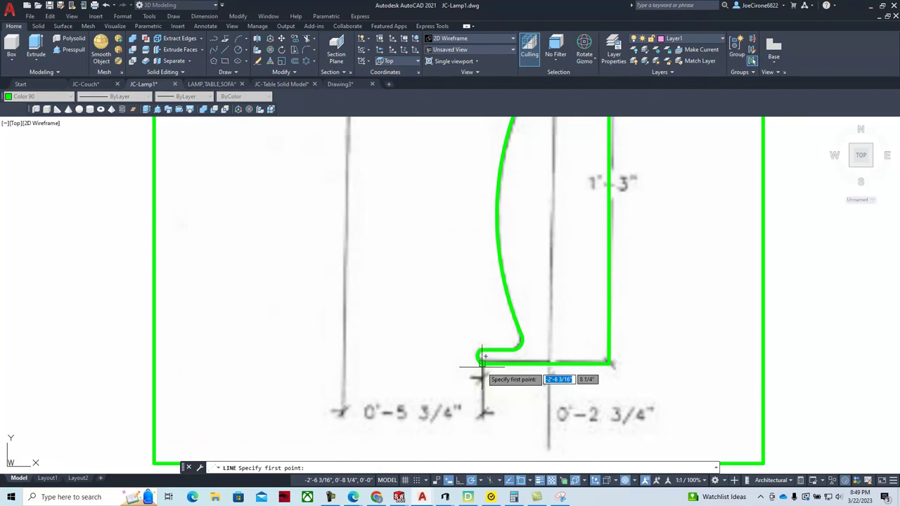
{"action": "key", "text": "Escape"}
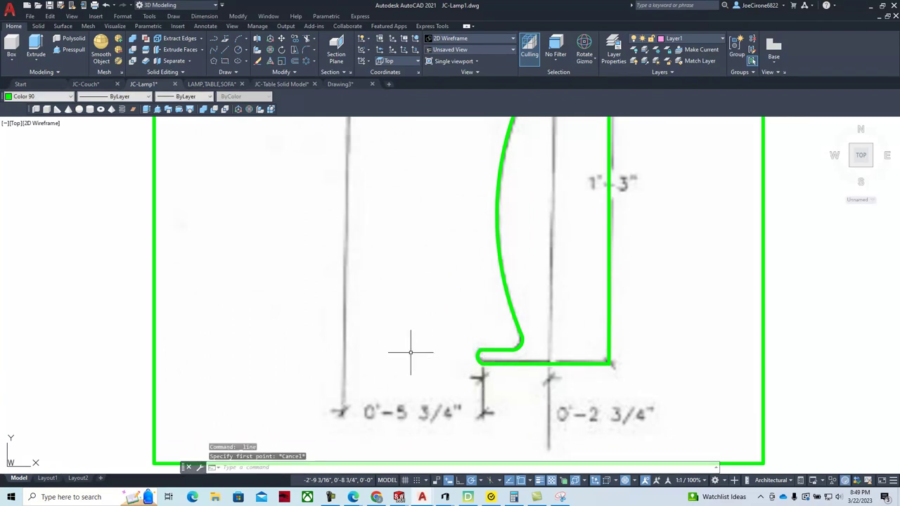
- Make Layer2 the current layer, abandoning a line started at the profile corner
{"action": "left_click", "coordinate": [720, 39]}
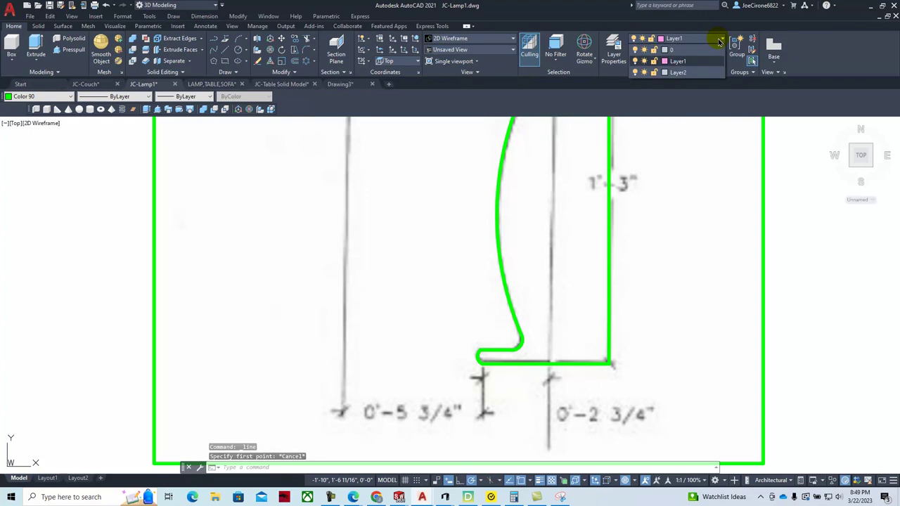
{"action": "left_click", "coordinate": [678, 72]}
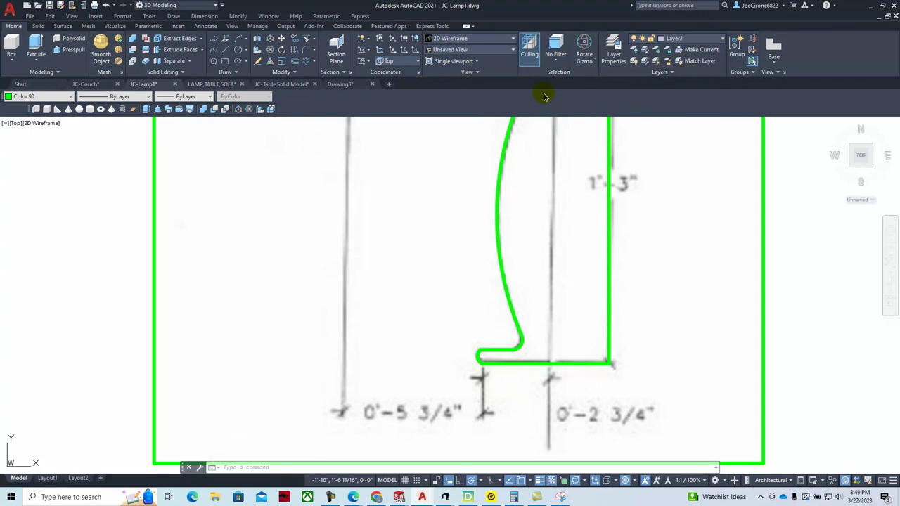
{"action": "left_click", "coordinate": [222, 51]}
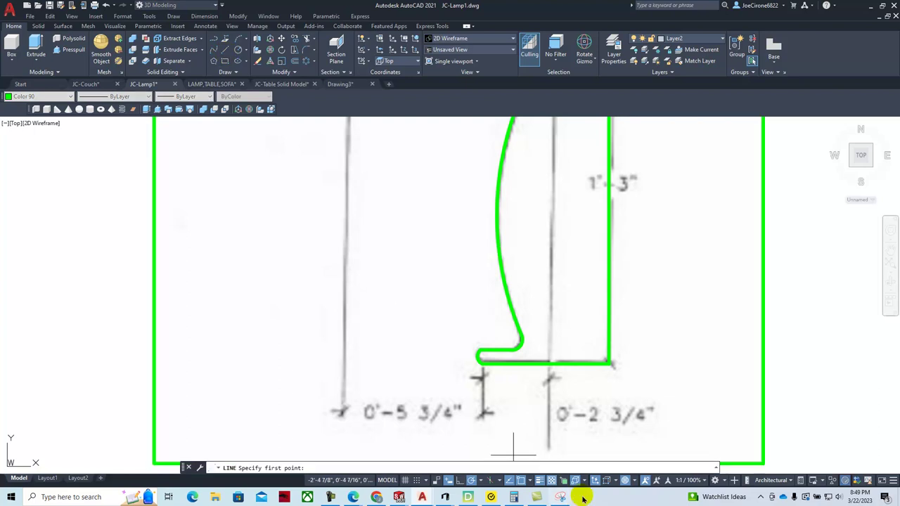
{"action": "left_click", "coordinate": [482, 361]}
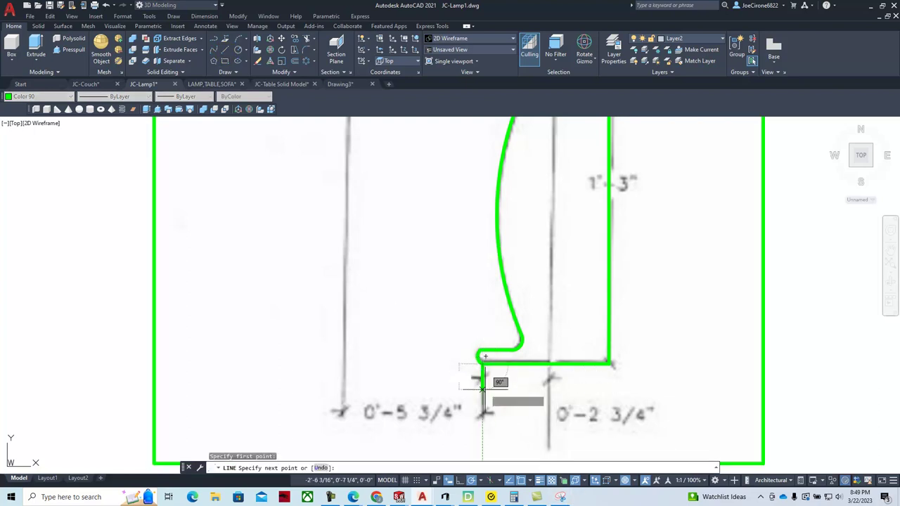
{"action": "key", "text": "Escape"}
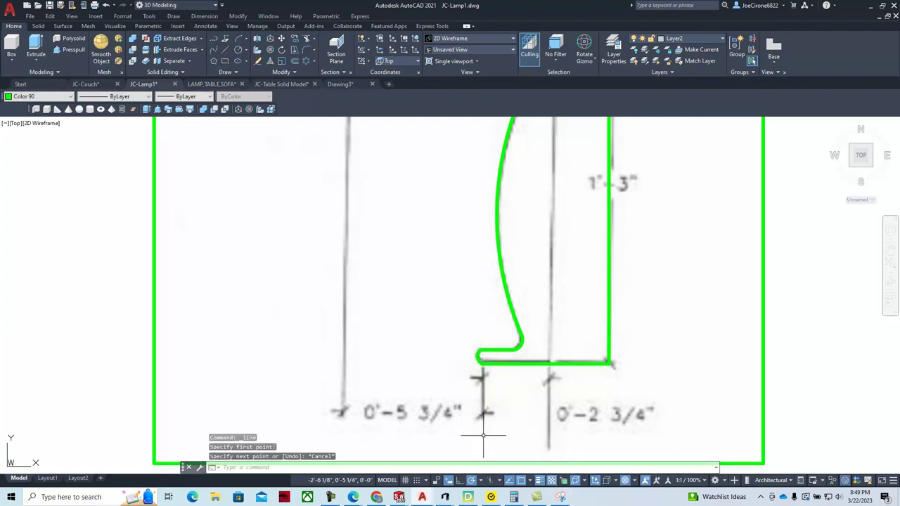
- Set the object colour control to ByLayer
{"action": "left_click", "coordinate": [71, 96]}
{"action": "scroll", "coordinate": [66, 129], "scroll_direction": "up", "scroll_amount": 3}
{"action": "left_click", "coordinate": [24, 106]}
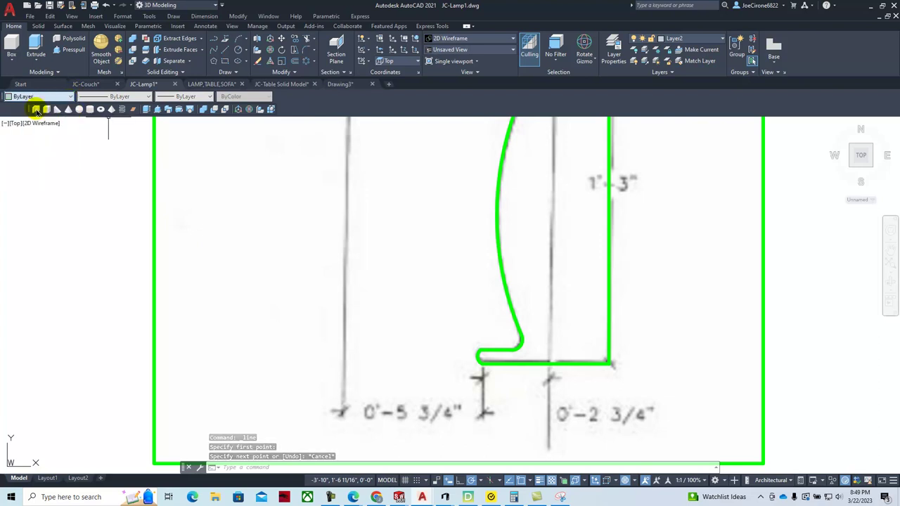
- Give Layer2 the magenta index colour 230
{"action": "left_click", "coordinate": [664, 39]}
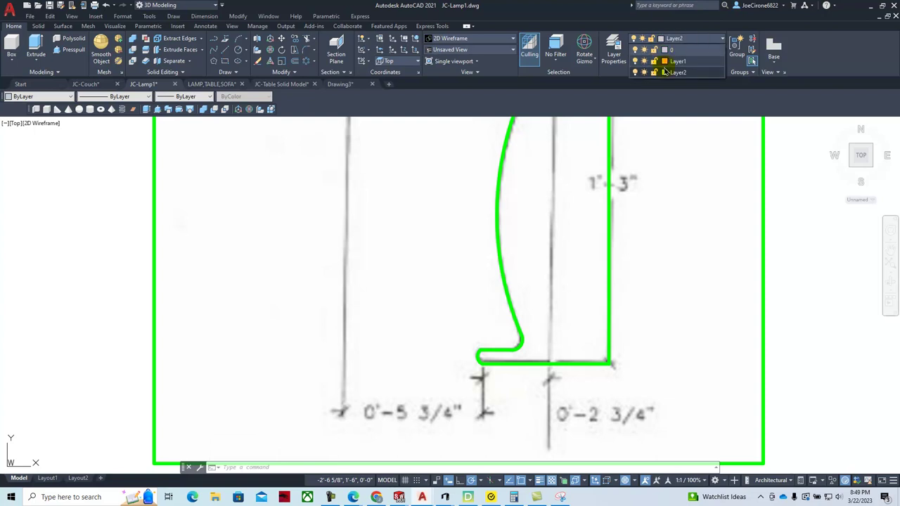
{"action": "left_click", "coordinate": [665, 73]}
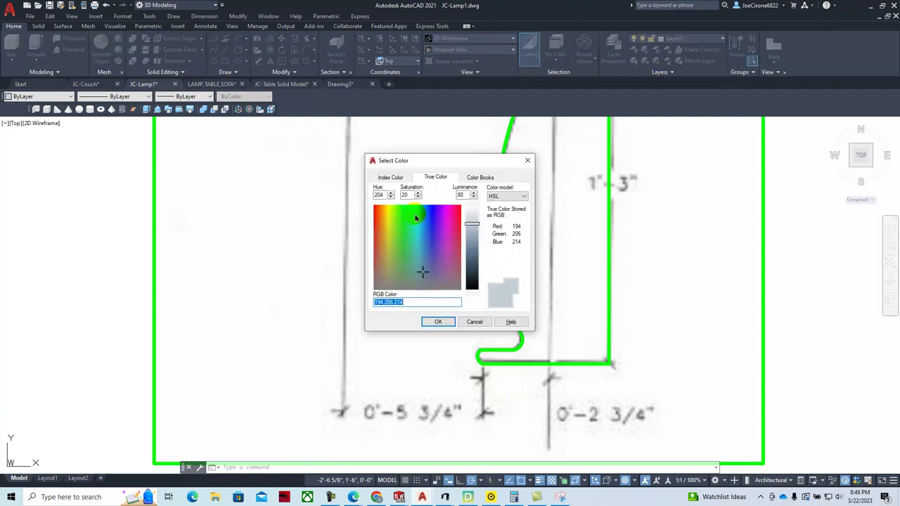
{"action": "left_click", "coordinate": [387, 177]}
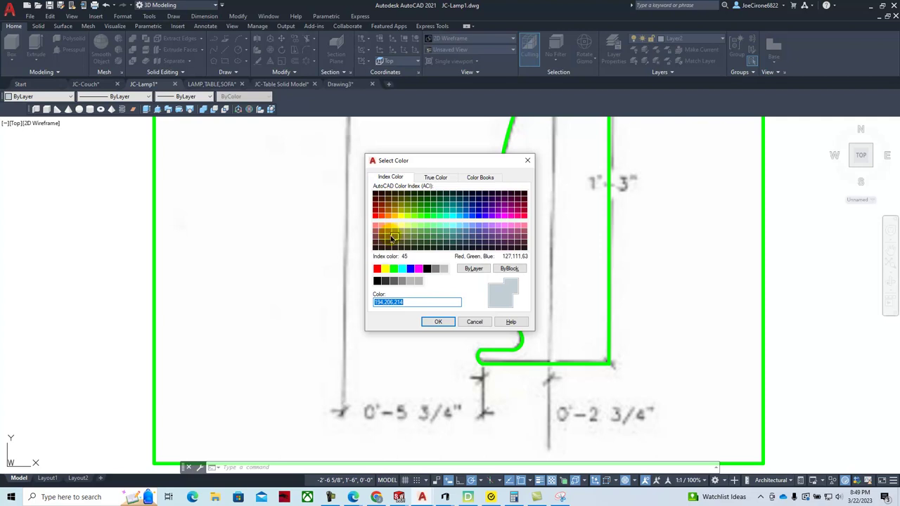
{"action": "left_click", "coordinate": [382, 217]}
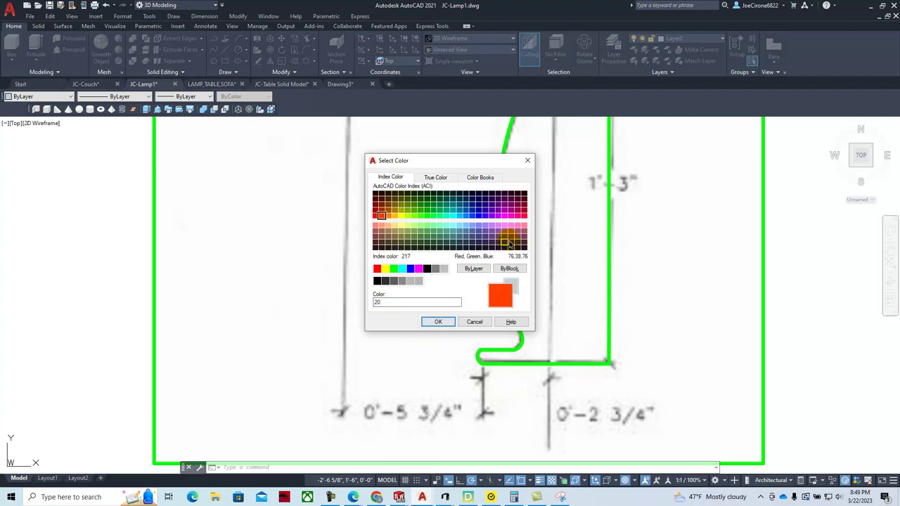
{"action": "left_click", "coordinate": [518, 218]}
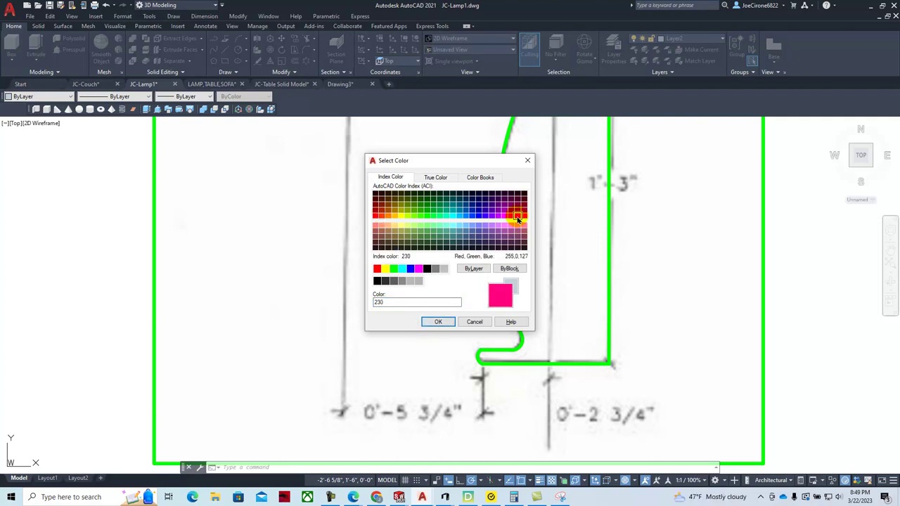
{"action": "left_click", "coordinate": [437, 320]}
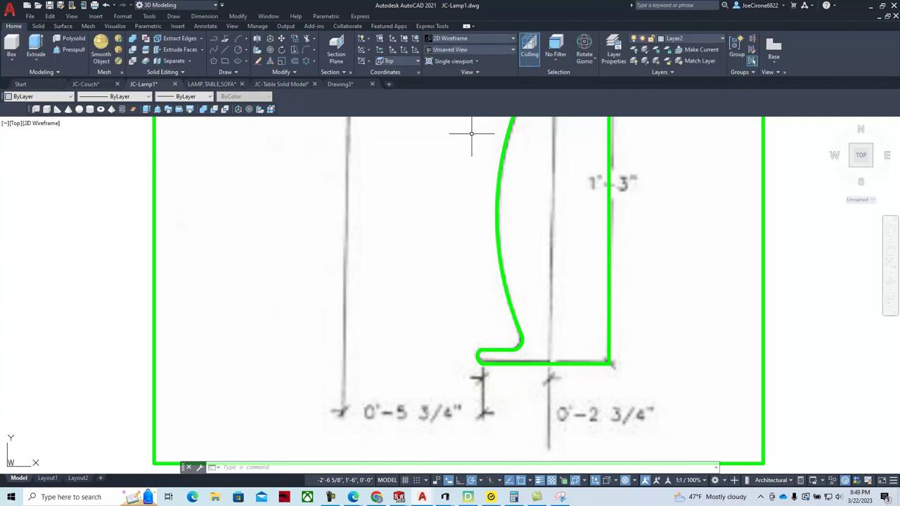
- Draw a magenta vertical line down from the green profile's lower-left corner
{"action": "left_click", "coordinate": [225, 54]}
{"action": "left_click", "coordinate": [481, 362]}
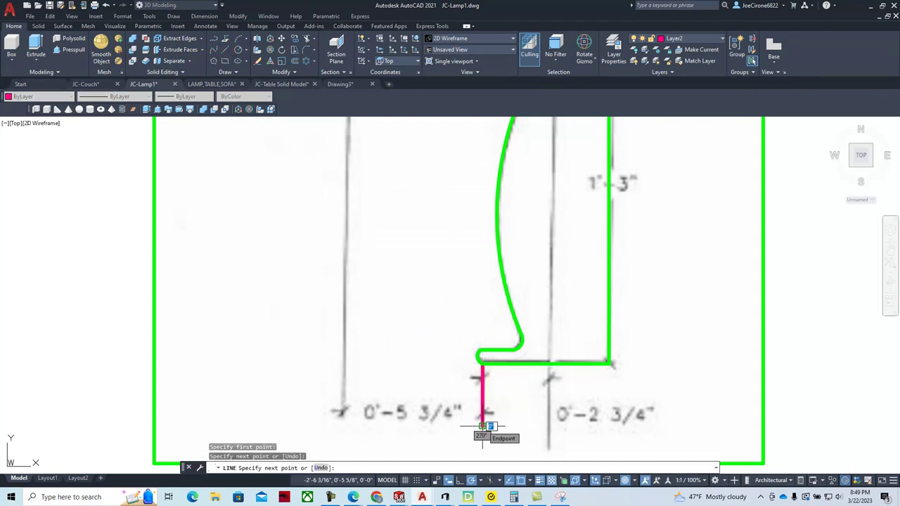
{"action": "left_click", "coordinate": [482, 426]}
{"action": "key", "text": "Escape"}
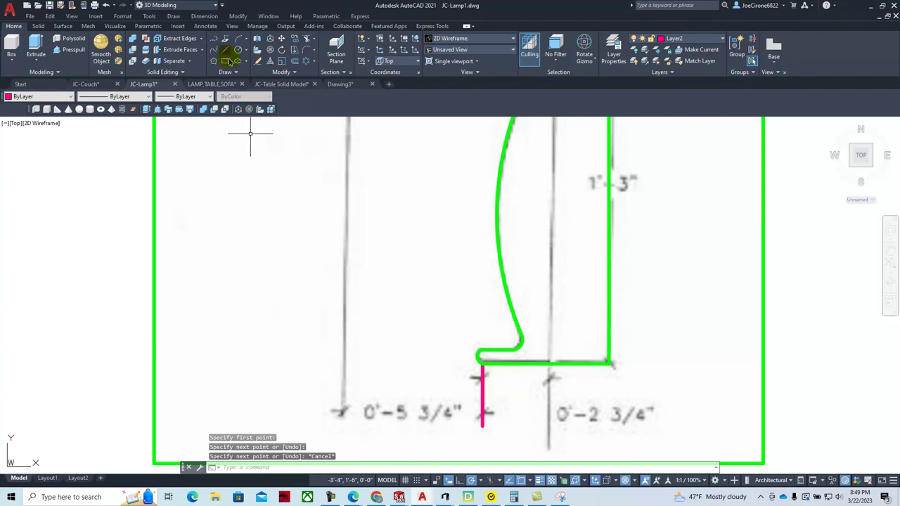
- Offset the magenta line 5-3/4" to the left
{"action": "left_click", "coordinate": [294, 61]}
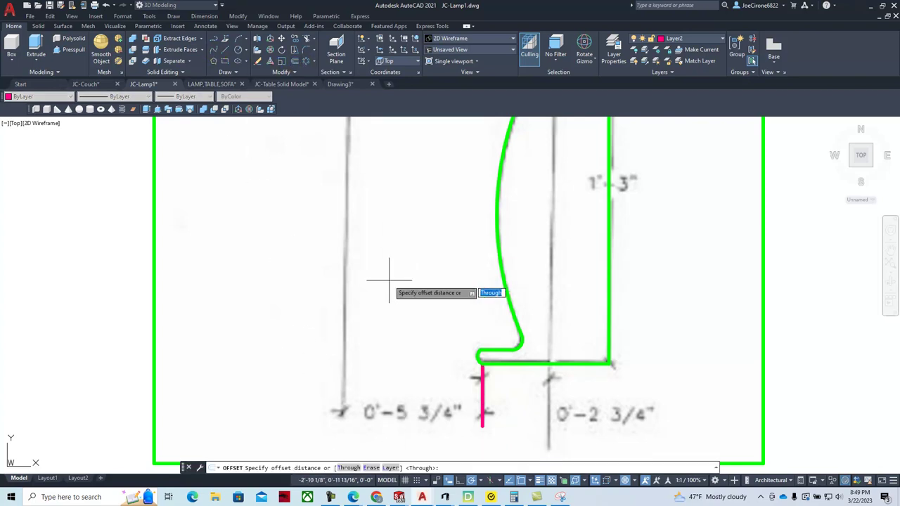
{"action": "type", "text": "5-3/4"}
{"action": "key", "text": "Return"}
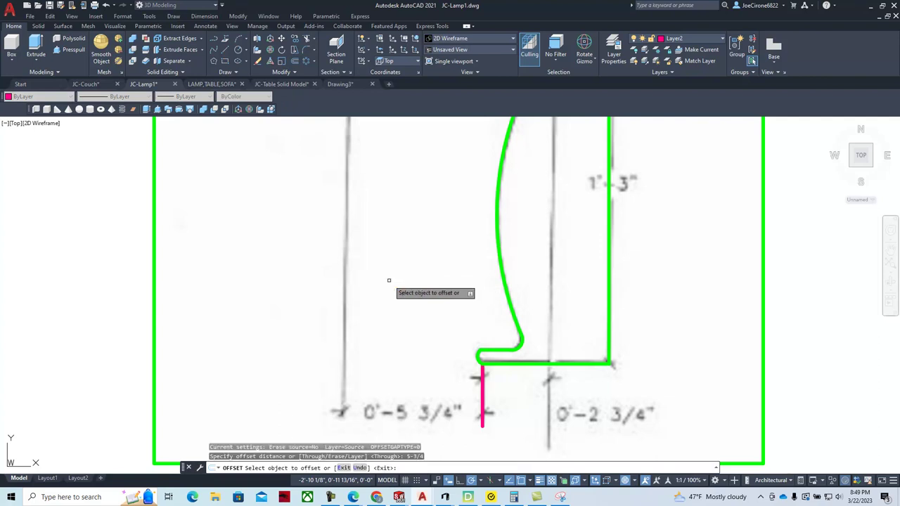
{"action": "left_click", "coordinate": [483, 400]}
{"action": "left_click", "coordinate": [363, 397]}
{"action": "key", "text": "Escape"}
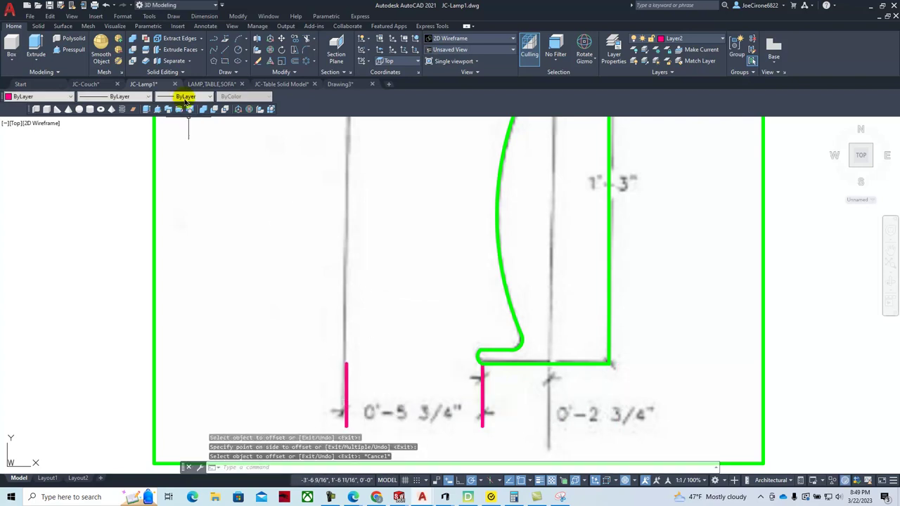
{"action": "left_click", "coordinate": [122, 17]}
- Check the drawing units settings and close them unchanged
{"action": "left_click", "coordinate": [131, 188]}
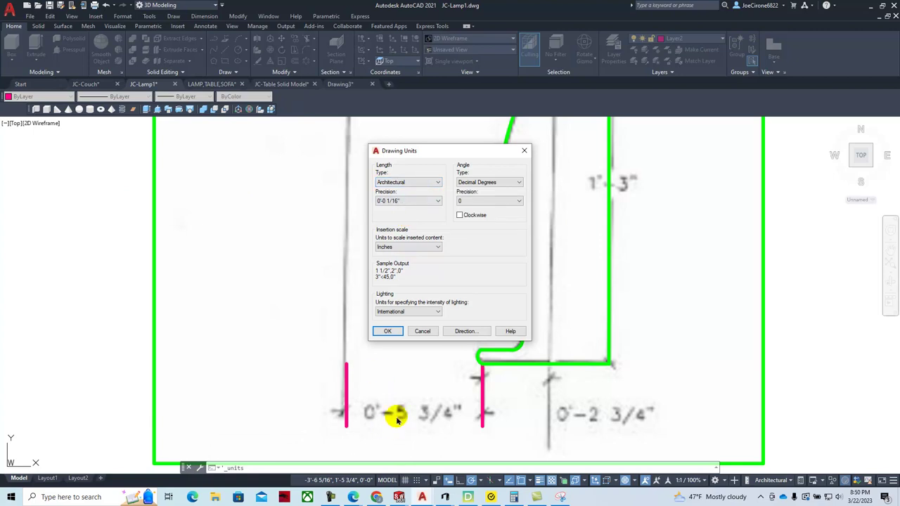
{"action": "left_click", "coordinate": [420, 331]}
{"action": "scroll", "coordinate": [412, 334], "scroll_direction": "down", "scroll_amount": 6}
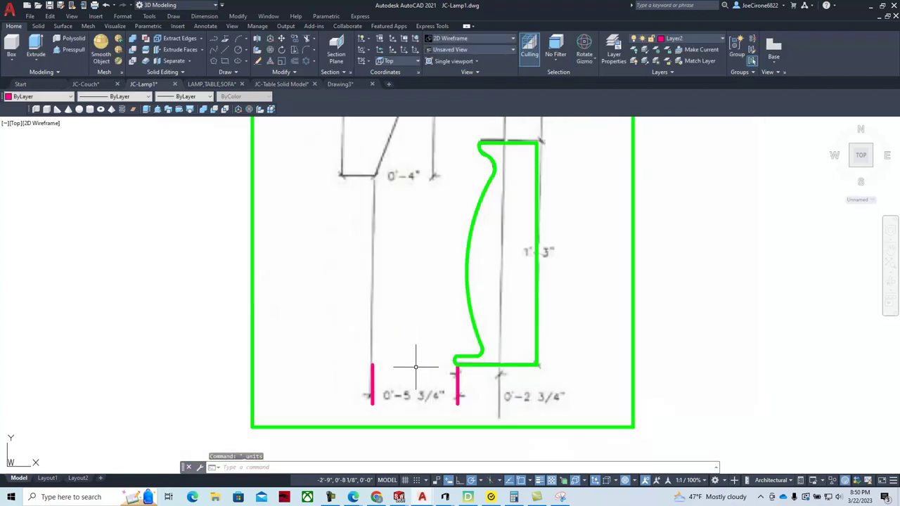
{"action": "scroll", "coordinate": [414, 354], "scroll_direction": "up", "scroll_amount": 4}
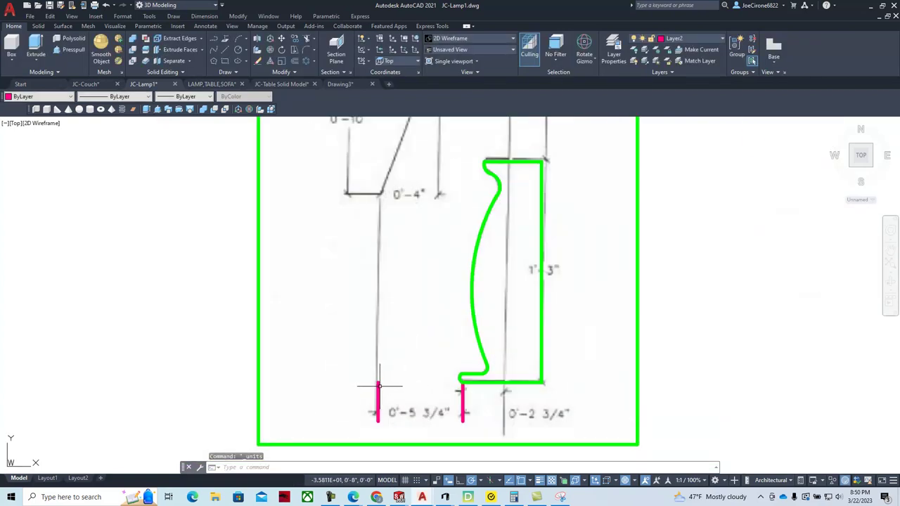
- Stretch the left magenta line's top end up to the shade's bottom corner
{"action": "left_click", "coordinate": [380, 394]}
{"action": "left_click", "coordinate": [378, 382]}
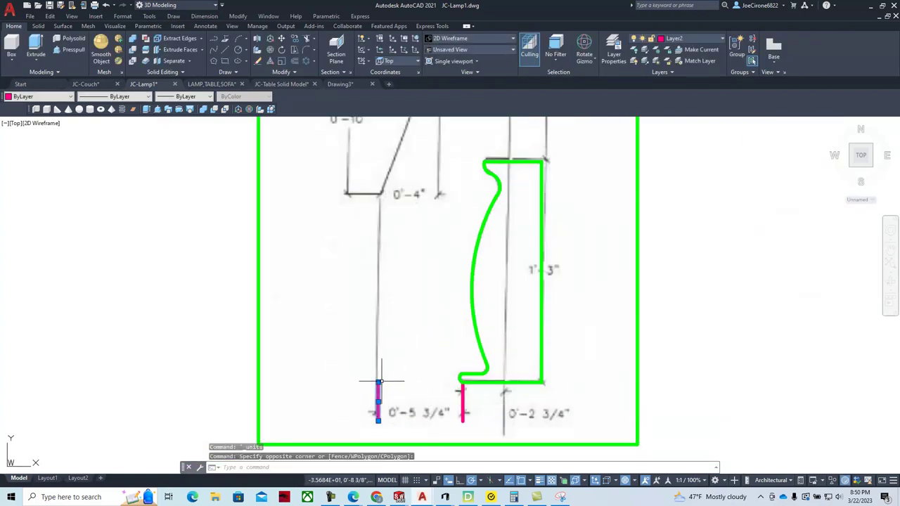
{"action": "left_click", "coordinate": [378, 382]}
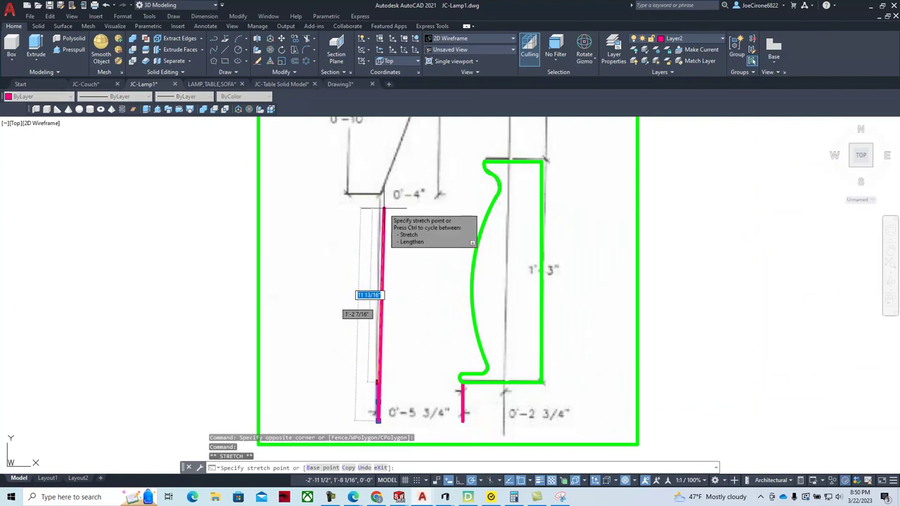
{"action": "scroll", "coordinate": [378, 203], "scroll_direction": "up", "scroll_amount": 5}
{"action": "scroll", "coordinate": [377, 204], "scroll_direction": "down", "scroll_amount": 1}
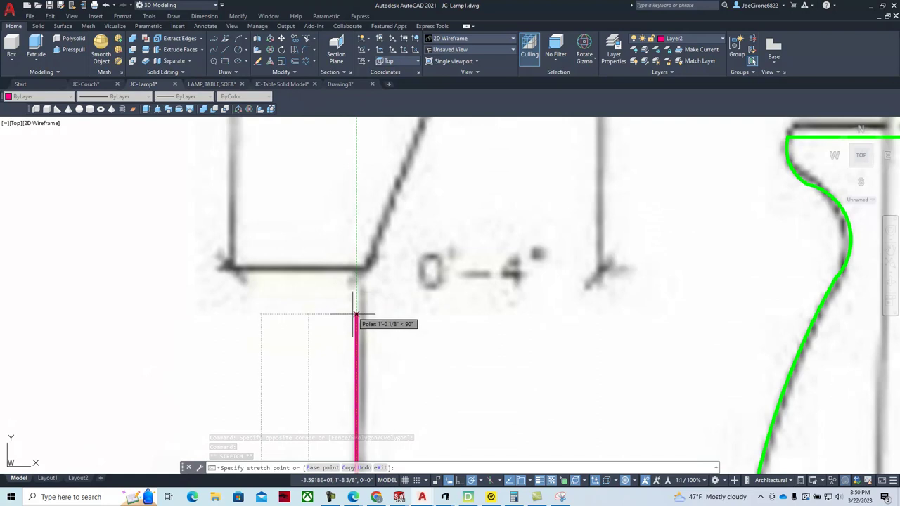
{"action": "left_click", "coordinate": [356, 286]}
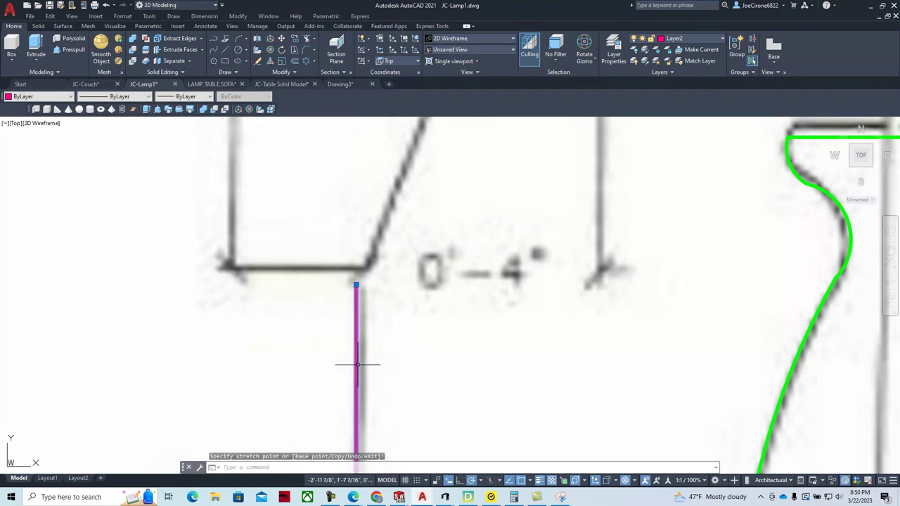
{"action": "key", "text": "Escape"}
{"action": "scroll", "coordinate": [358, 362], "scroll_direction": "down", "scroll_amount": 3}
{"action": "scroll", "coordinate": [366, 323], "scroll_direction": "up", "scroll_amount": 1}
{"action": "scroll", "coordinate": [383, 288], "scroll_direction": "down", "scroll_amount": 1}
{"action": "mouse_move", "coordinate": [399, 267]}
{"action": "middle_mouse_down"}
{"action": "mouse_move", "coordinate": [381, 347]}
{"action": "mouse_move", "coordinate": [361, 361]}
{"action": "mouse_move", "coordinate": [372, 312]}
{"action": "mouse_move", "coordinate": [357, 316]}
{"action": "middle_mouse_up"}
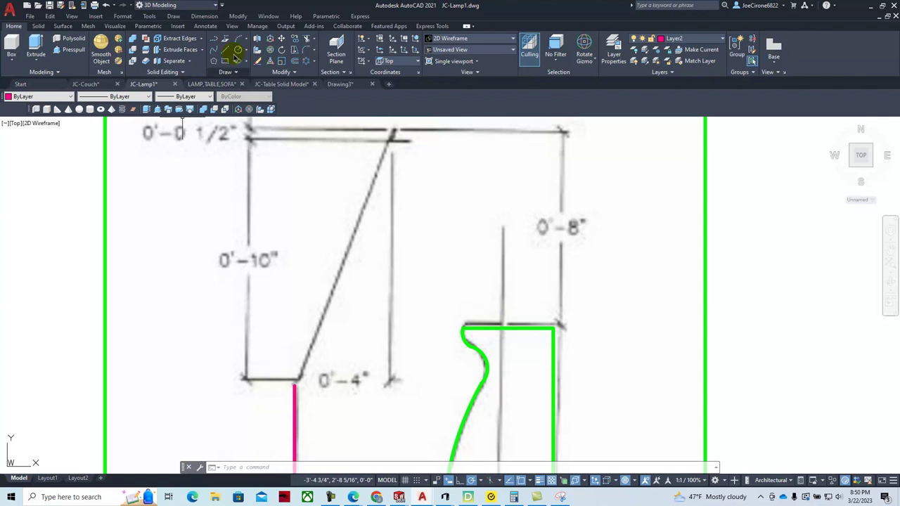
- Offset the extended magenta line 4" to the right, below the 0'-4" ledge's end
{"action": "left_click", "coordinate": [295, 62]}
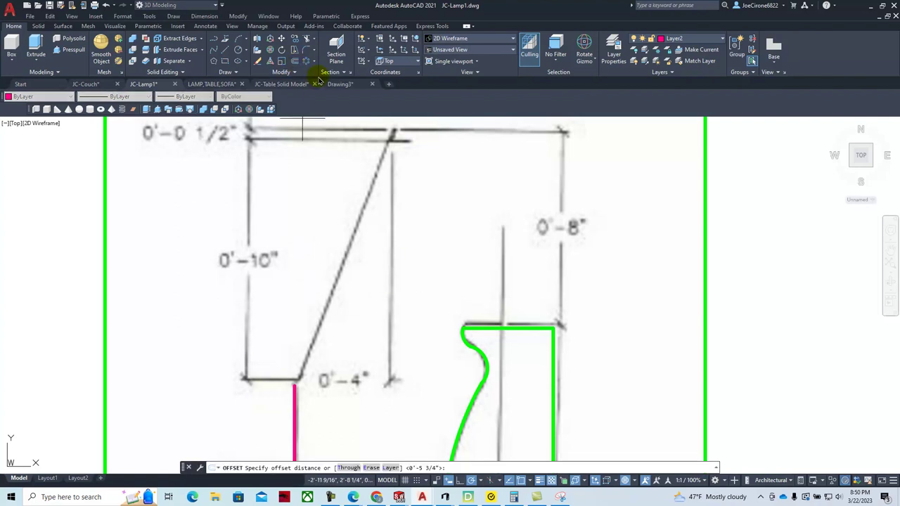
{"action": "key", "text": "Escape"}
{"action": "key", "text": "Return"}
{"action": "type", "text": "4"}
{"action": "key", "text": "Return"}
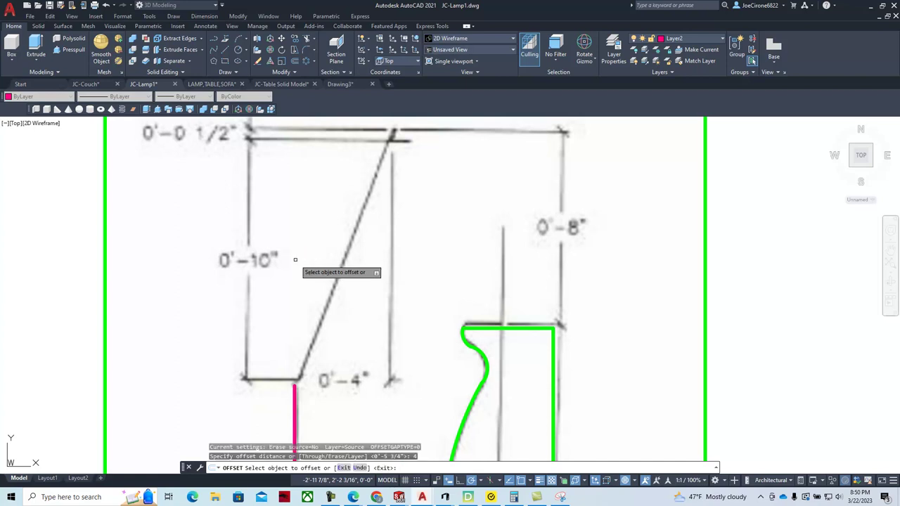
{"action": "left_click", "coordinate": [296, 398]}
{"action": "left_click", "coordinate": [345, 410]}
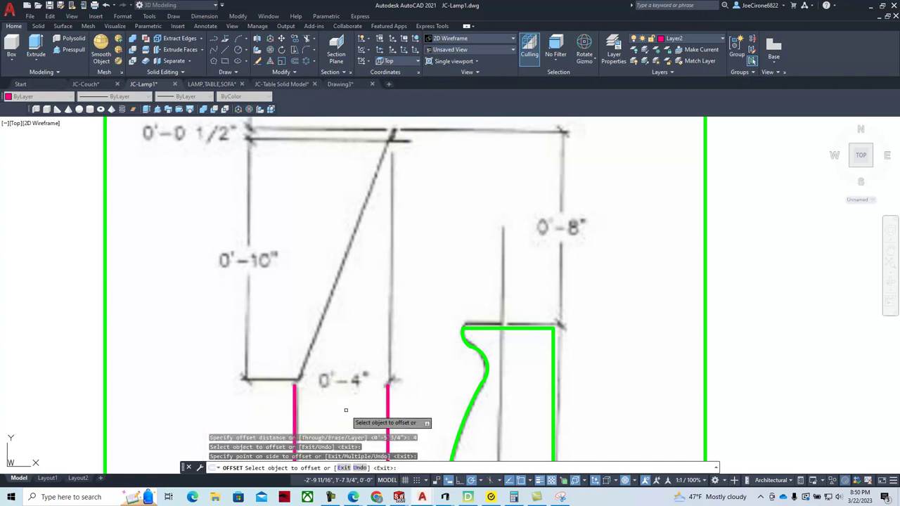
{"action": "key", "text": "Escape"}
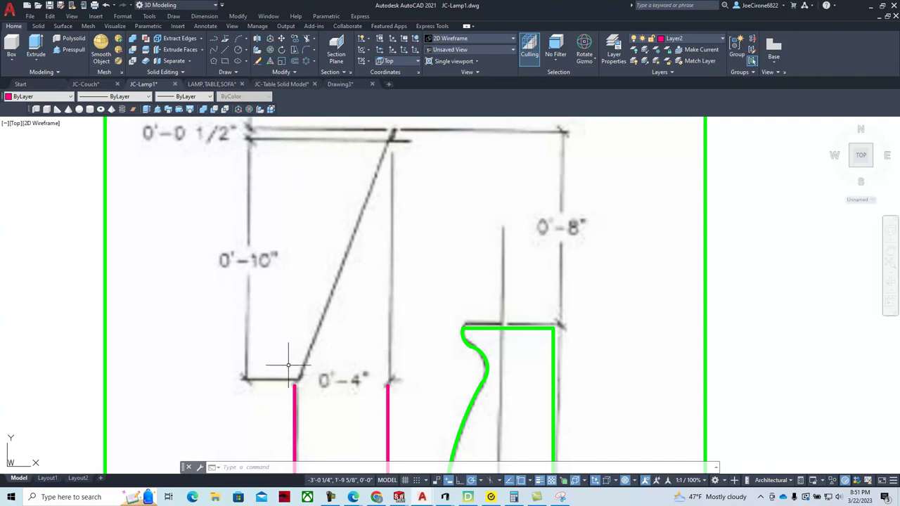
- Draw a horizontal magenta line leftward from the shade's bottom corner
{"action": "left_click", "coordinate": [225, 52]}
{"action": "left_click", "coordinate": [296, 385]}
{"action": "left_click", "coordinate": [185, 385]}
{"action": "key", "text": "Escape"}
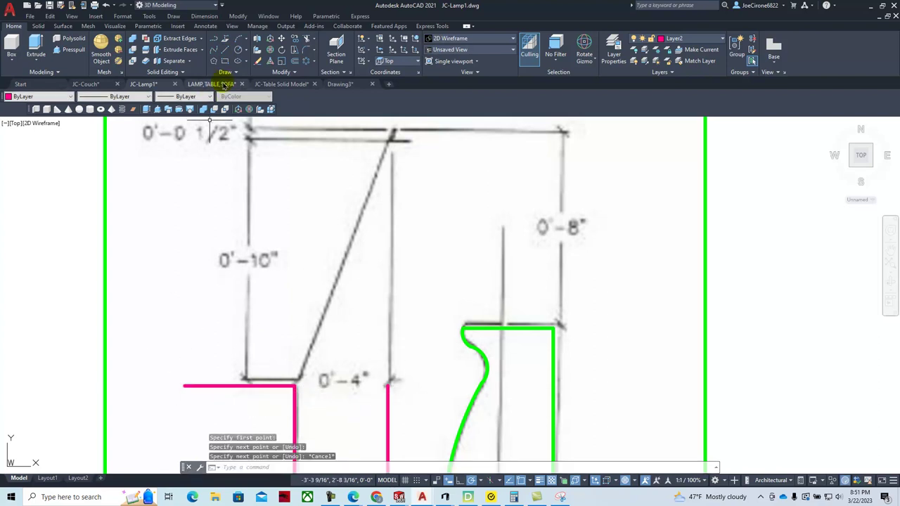
- Offset that horizontal line 10 units upward and recentre the view
{"action": "left_click", "coordinate": [294, 60]}
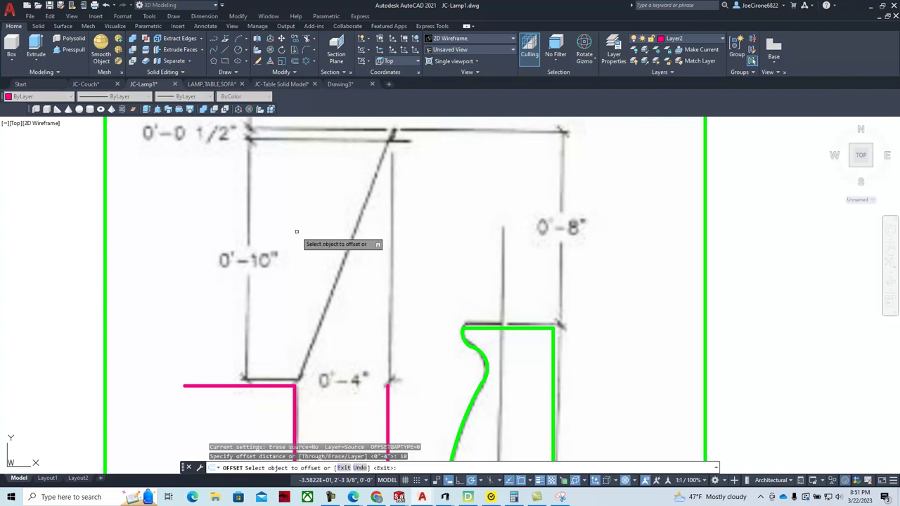
{"action": "key", "text": "Return"}
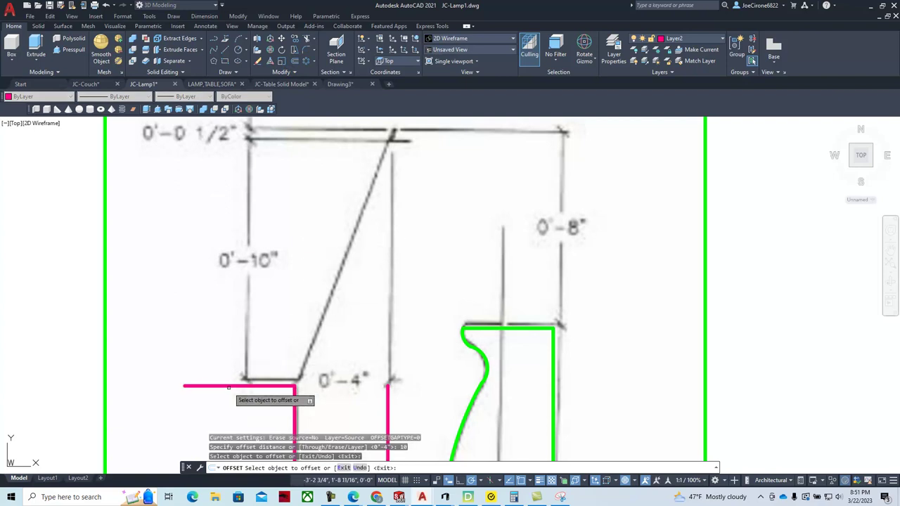
{"action": "left_click", "coordinate": [229, 385]}
{"action": "left_click", "coordinate": [230, 307]}
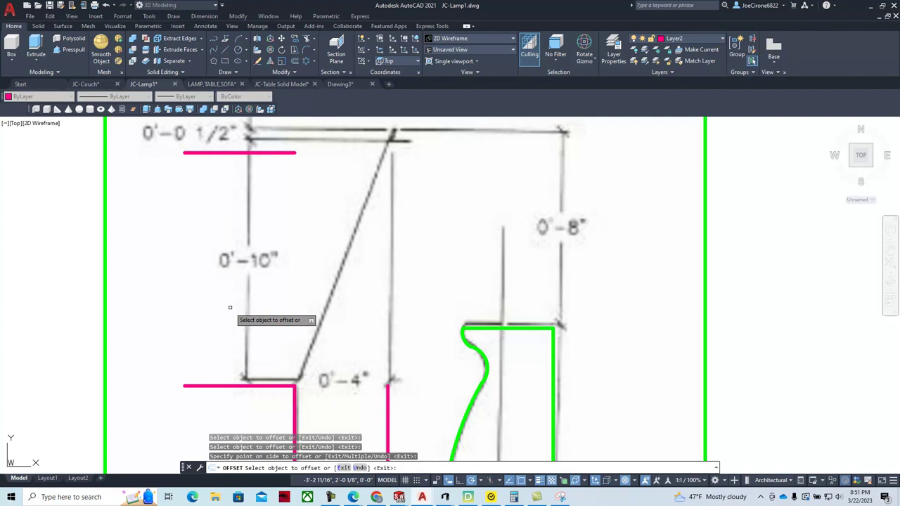
{"action": "key", "text": "Escape"}
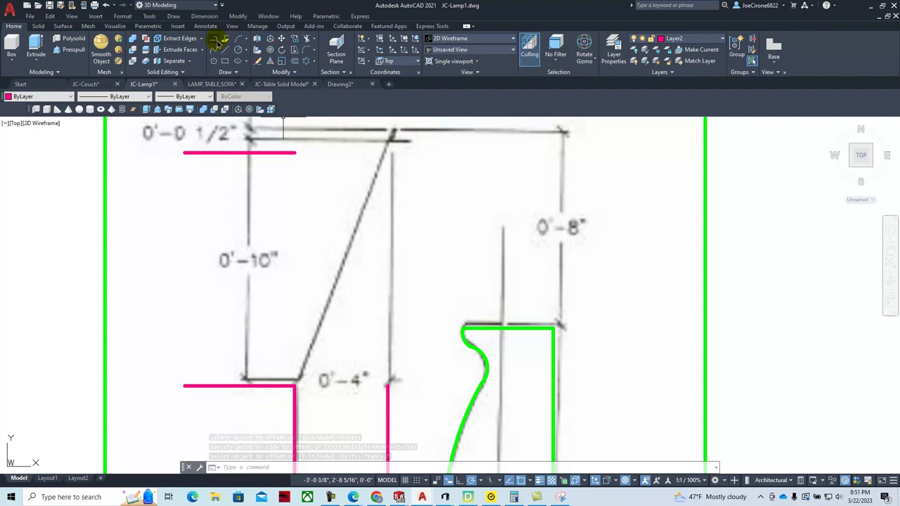
{"action": "scroll", "coordinate": [231, 234], "scroll_direction": "down", "scroll_amount": 2}
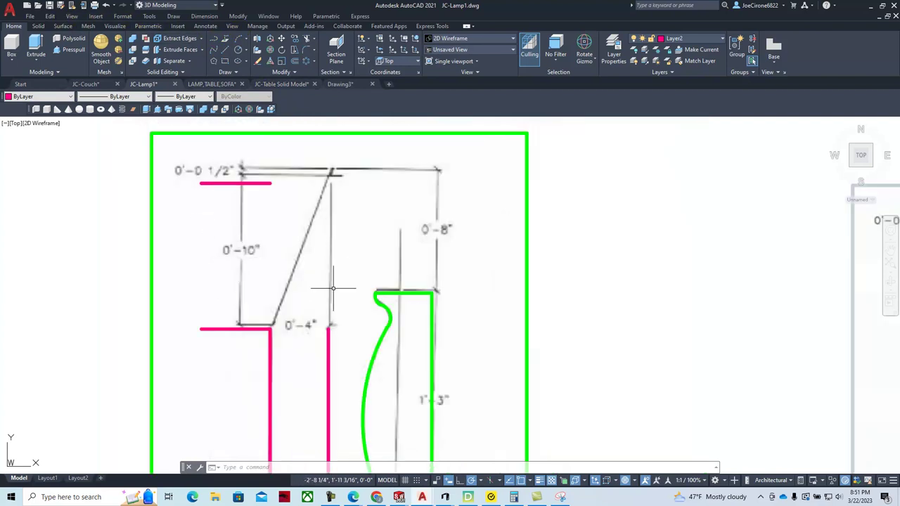
{"action": "middle_click_drag", "start_coordinate": [354, 241], "coordinate": [425, 271]}
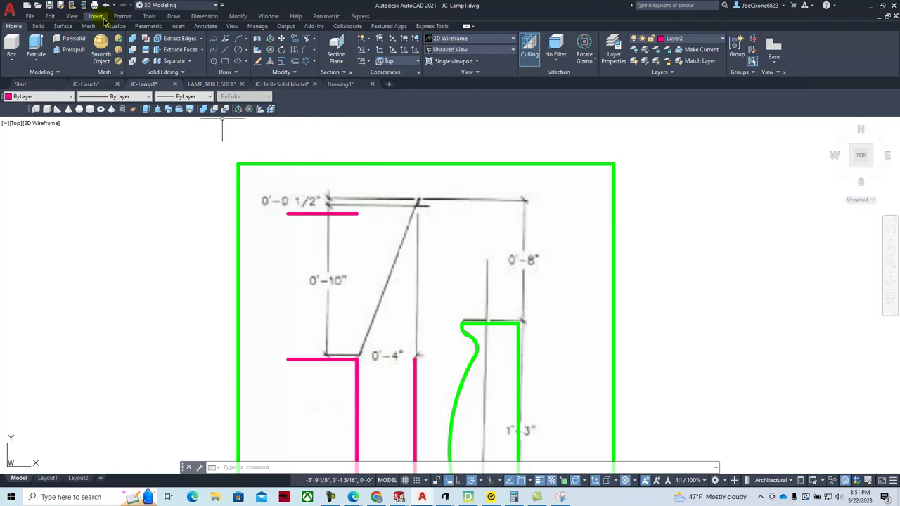
- Place a 10.0000 linear dimension between the magenta line endpoints, left of the profile
{"action": "left_click", "coordinate": [204, 16]}
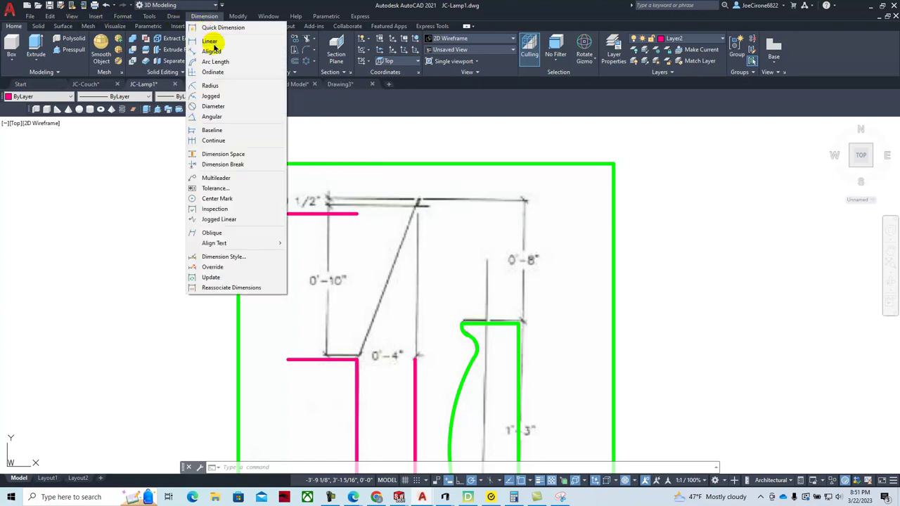
{"action": "left_click", "coordinate": [205, 37]}
{"action": "left_click", "coordinate": [288, 214]}
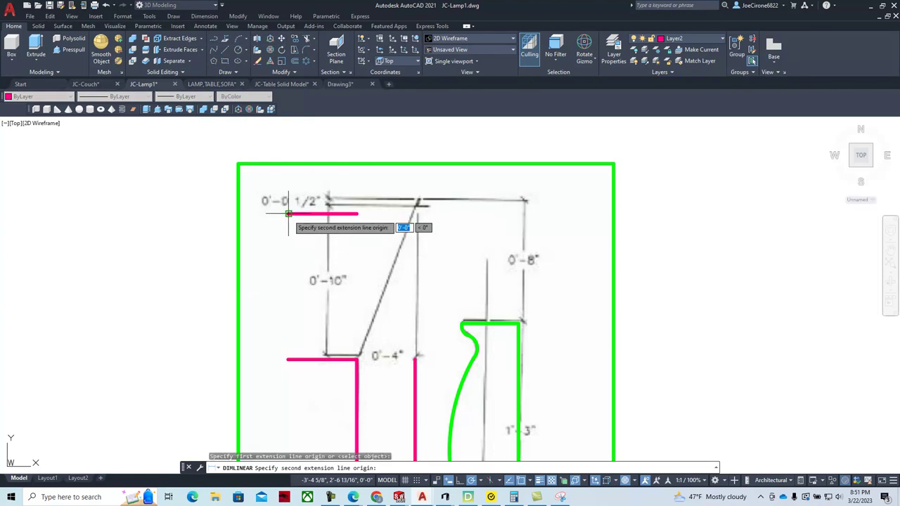
{"action": "left_click", "coordinate": [286, 359]}
{"action": "left_click", "coordinate": [264, 299]}
{"action": "scroll", "coordinate": [266, 298], "scroll_direction": "up", "scroll_amount": 8}
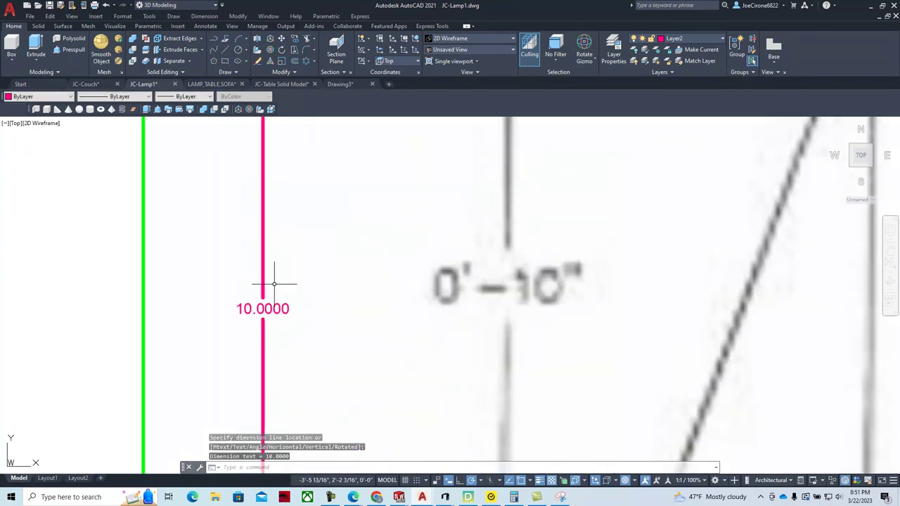
{"action": "scroll", "coordinate": [268, 299], "scroll_direction": "down", "scroll_amount": 6}
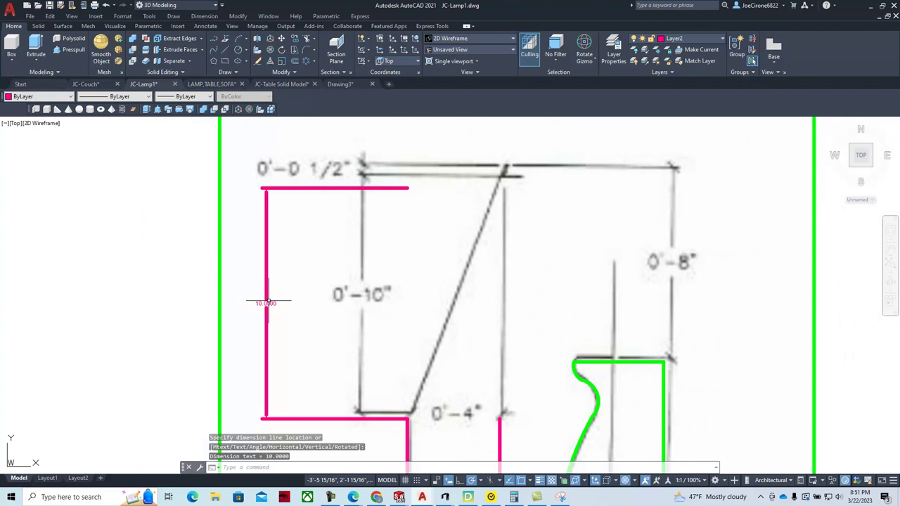
{"action": "left_click", "coordinate": [269, 300]}
{"action": "left_click", "coordinate": [243, 330]}
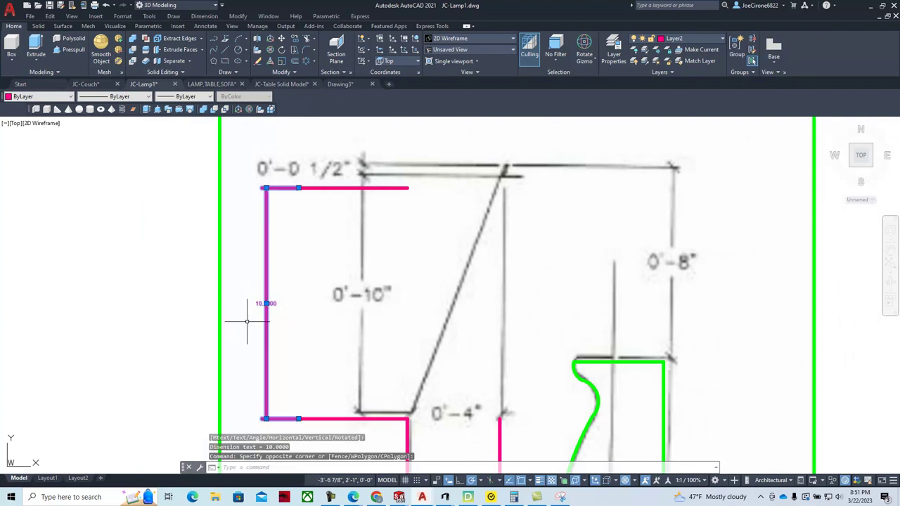
{"action": "key", "text": "Escape"}
{"action": "key", "text": "Escape"}
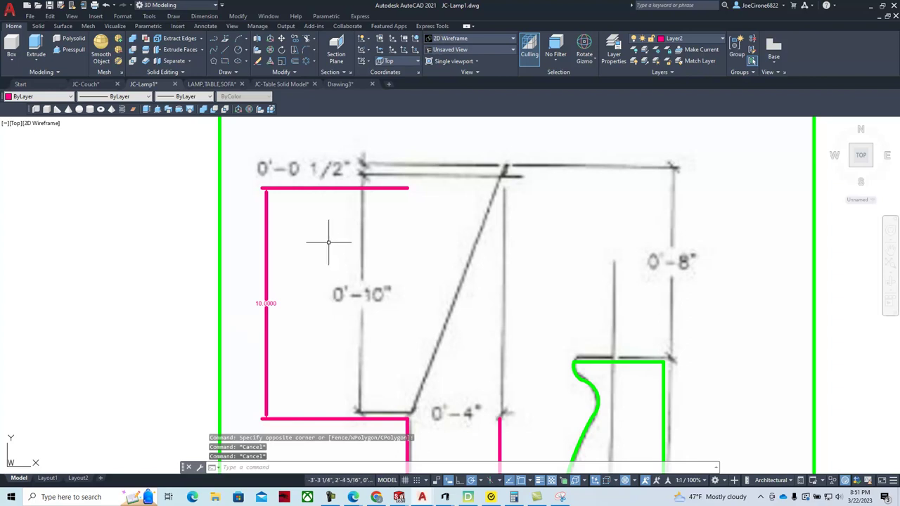
- Draw the slanted shade side from the 0'-4" corner up to the top corner
{"action": "left_click", "coordinate": [223, 49]}
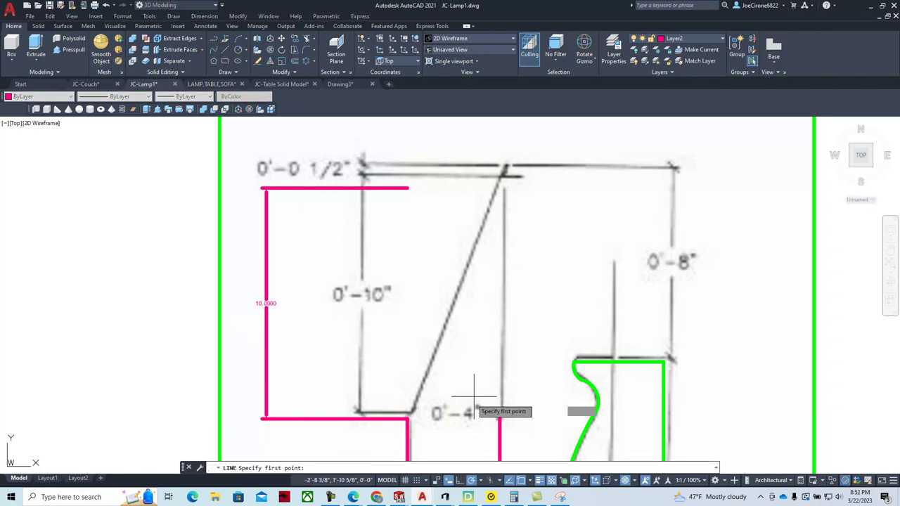
{"action": "left_click", "coordinate": [409, 416]}
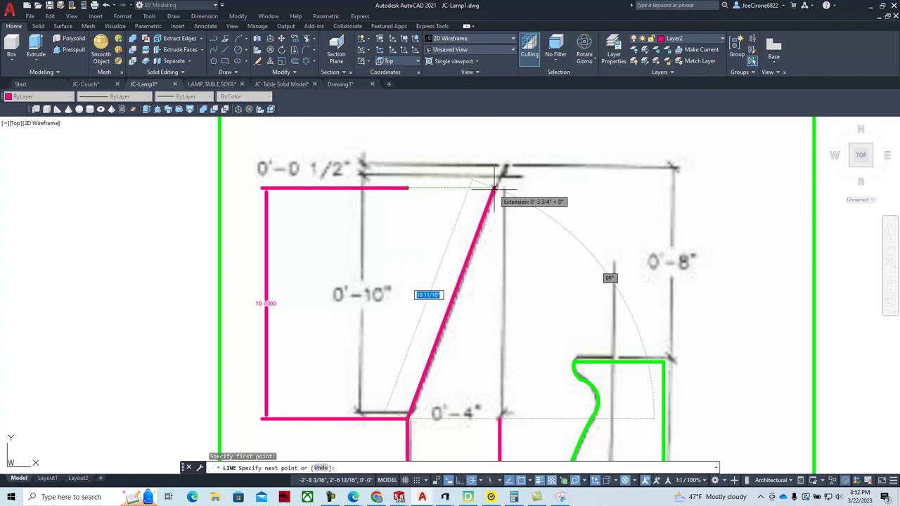
{"action": "left_click", "coordinate": [494, 188]}
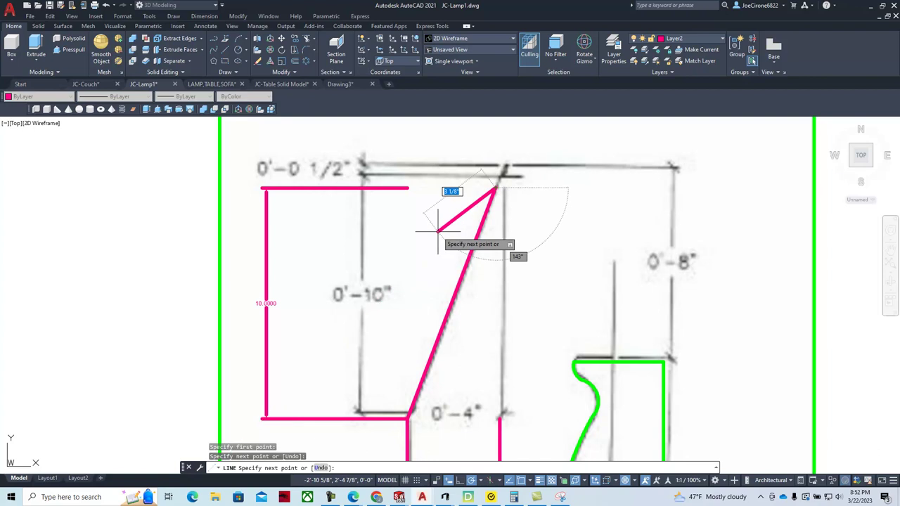
{"action": "key", "text": "Escape"}
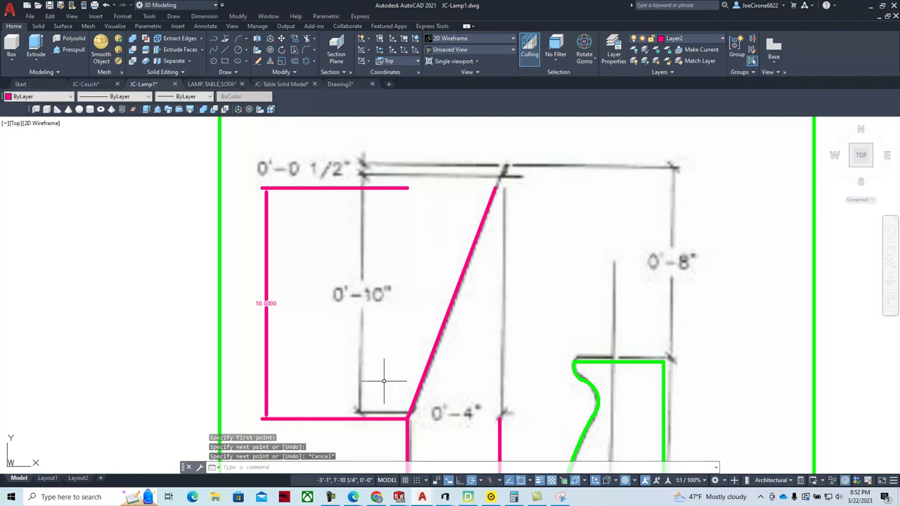
- From the top corner, draw a 1/2" drop followed by a short segment to the right
{"action": "scroll", "coordinate": [432, 206], "scroll_direction": "down", "scroll_amount": 4}
{"action": "scroll", "coordinate": [484, 181], "scroll_direction": "up", "scroll_amount": 8}
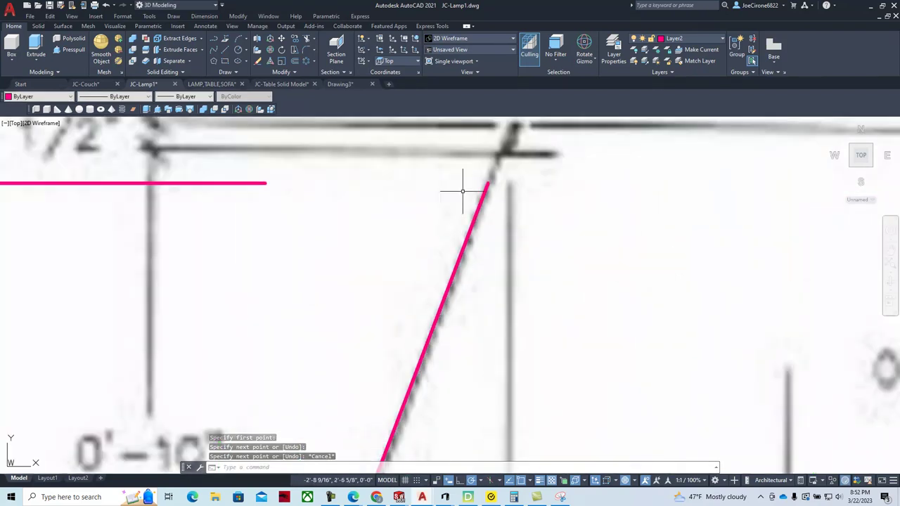
{"action": "middle_click_drag", "start_coordinate": [489, 180], "coordinate": [485, 225]}
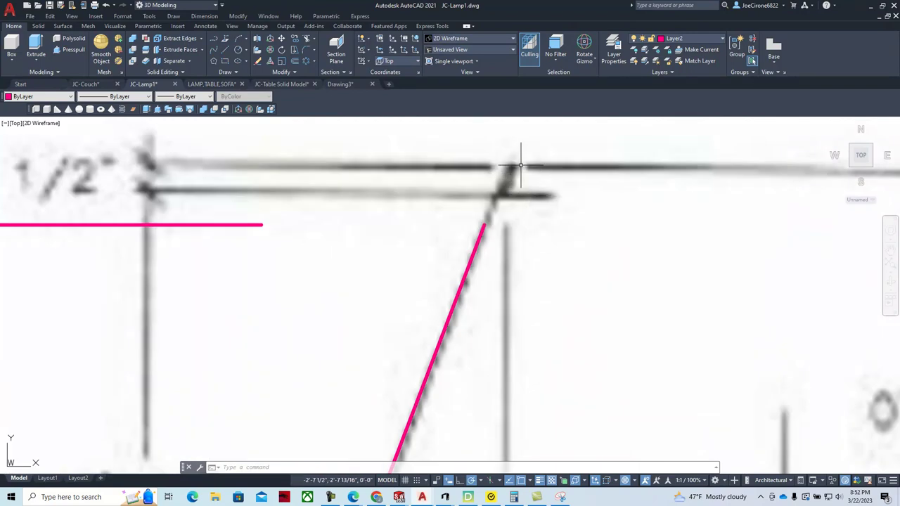
{"action": "left_click", "coordinate": [223, 53]}
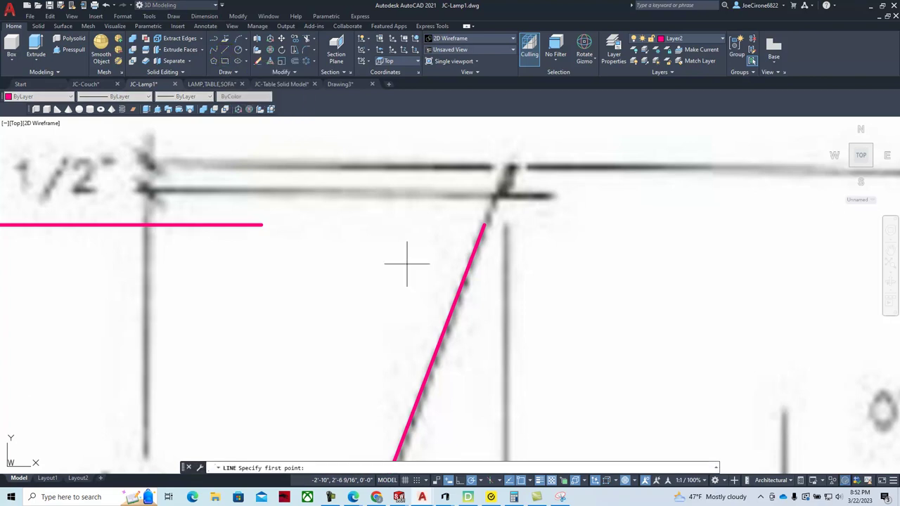
{"action": "left_click", "coordinate": [483, 226]}
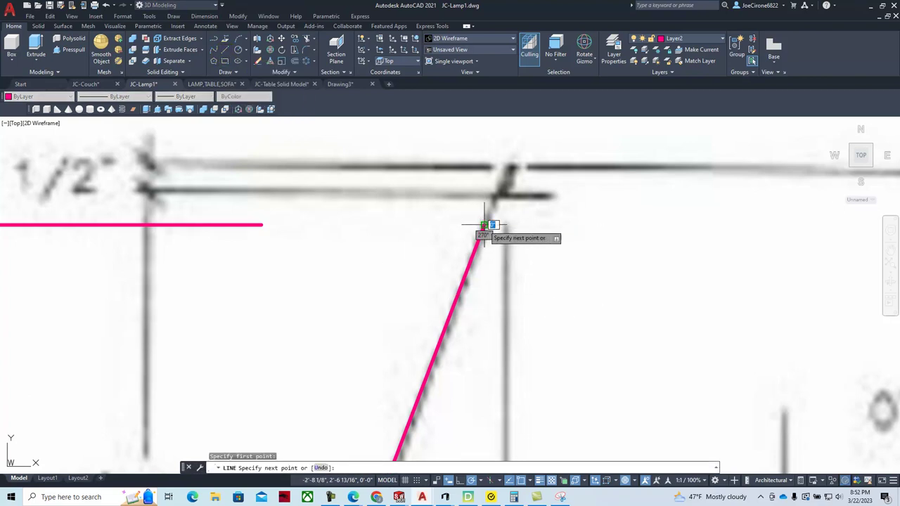
{"action": "left_click", "coordinate": [483, 263]}
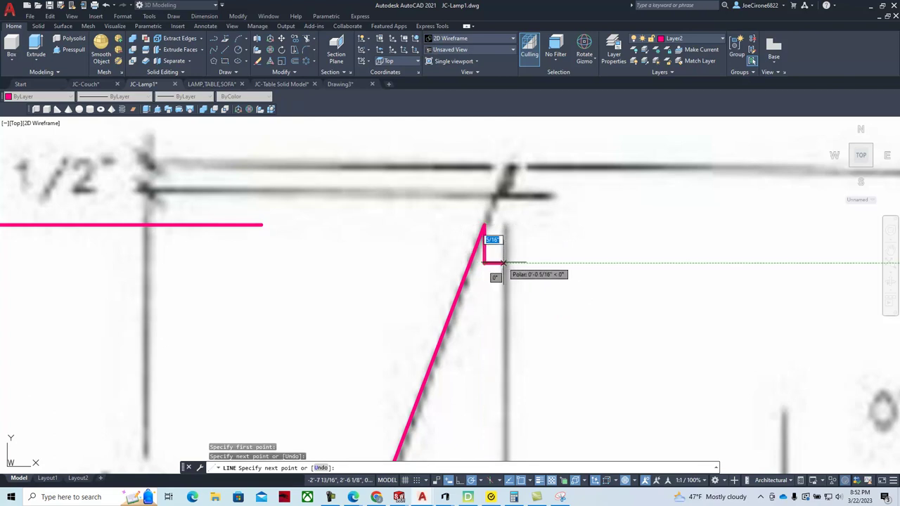
{"action": "left_click", "coordinate": [524, 263]}
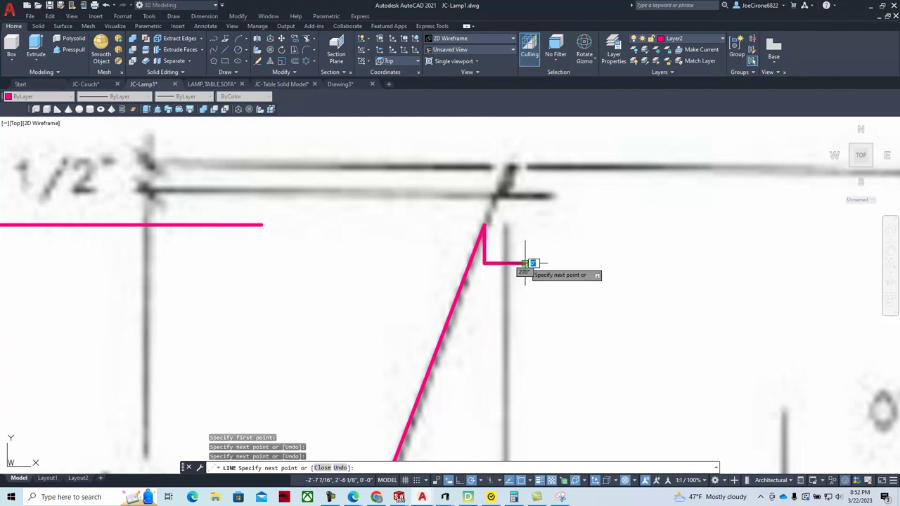
{"action": "key", "text": "Escape"}
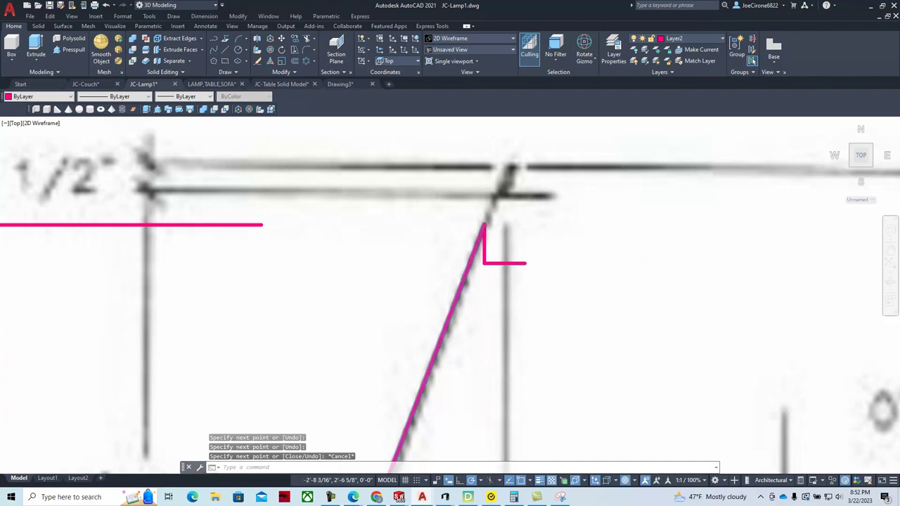
{"action": "scroll", "coordinate": [480, 239], "scroll_direction": "up", "scroll_amount": 5}
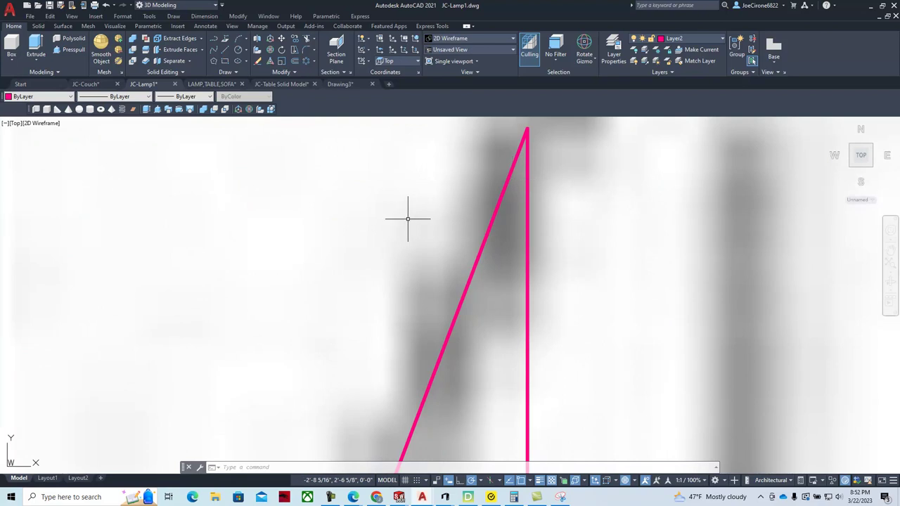
- Fillet the diagonal shade line to the vertical pink line with a .032 radius
{"action": "left_click", "coordinate": [381, 211]}
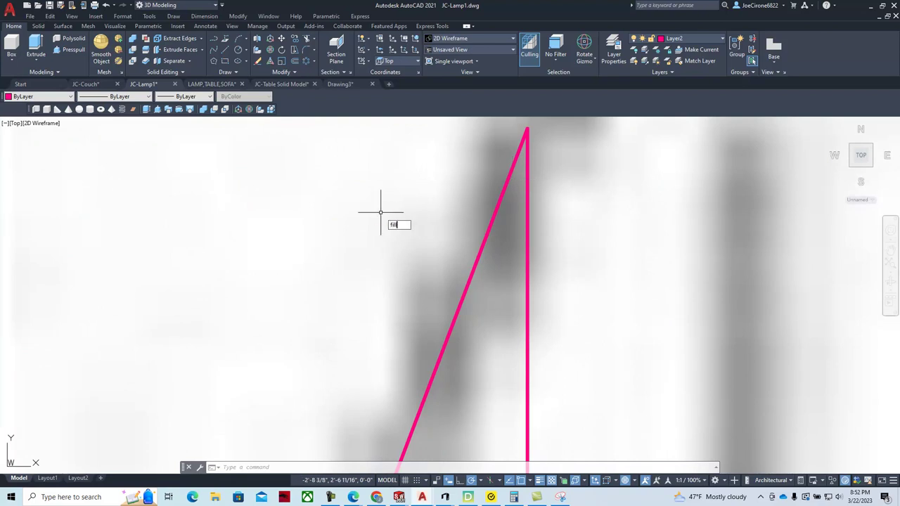
{"action": "key", "text": "Return"}
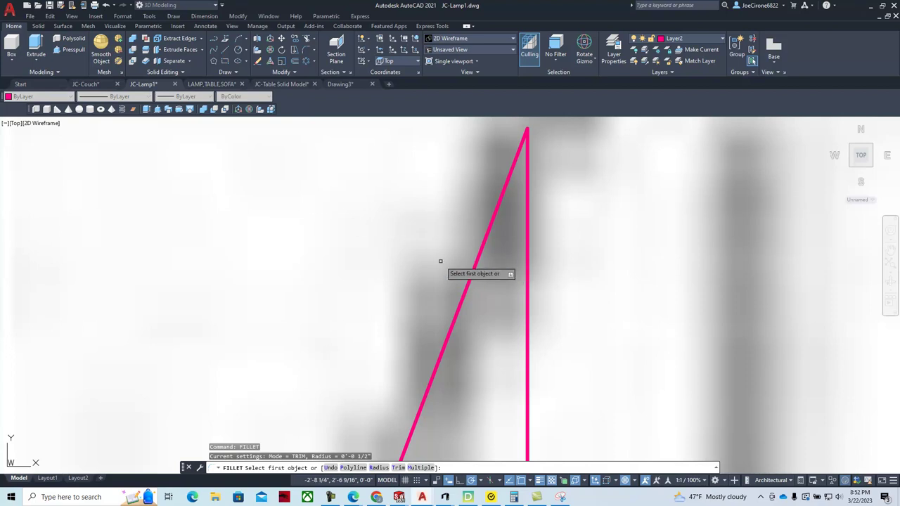
{"action": "key", "text": "Down"}
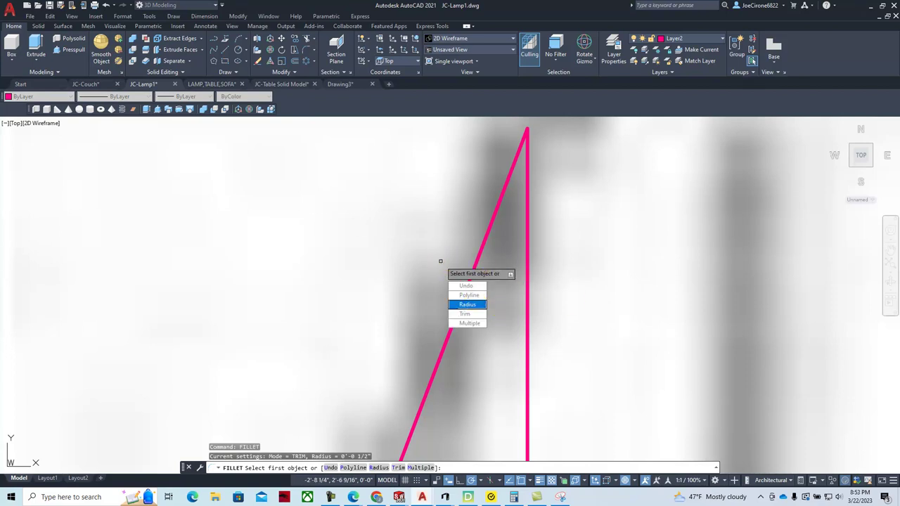
{"action": "left_click", "coordinate": [476, 305]}
{"action": "left_click", "coordinate": [440, 262]}
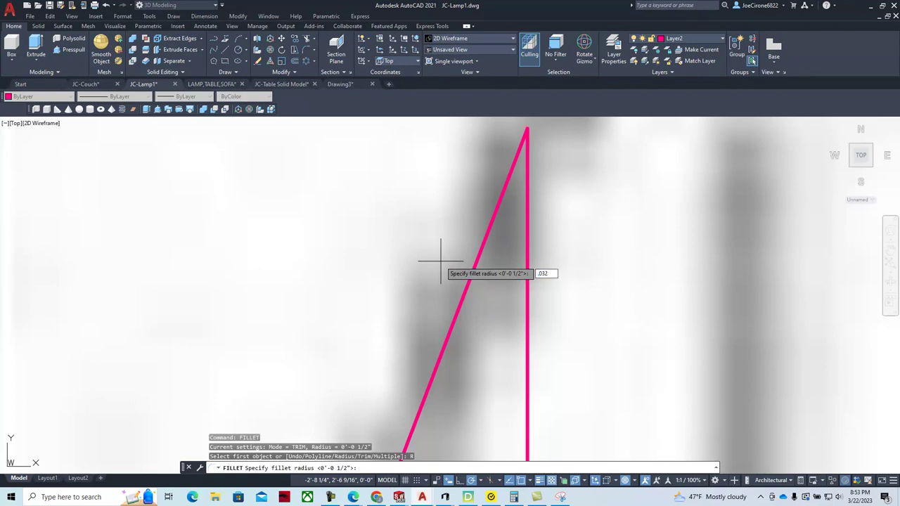
{"action": "key", "text": "Return"}
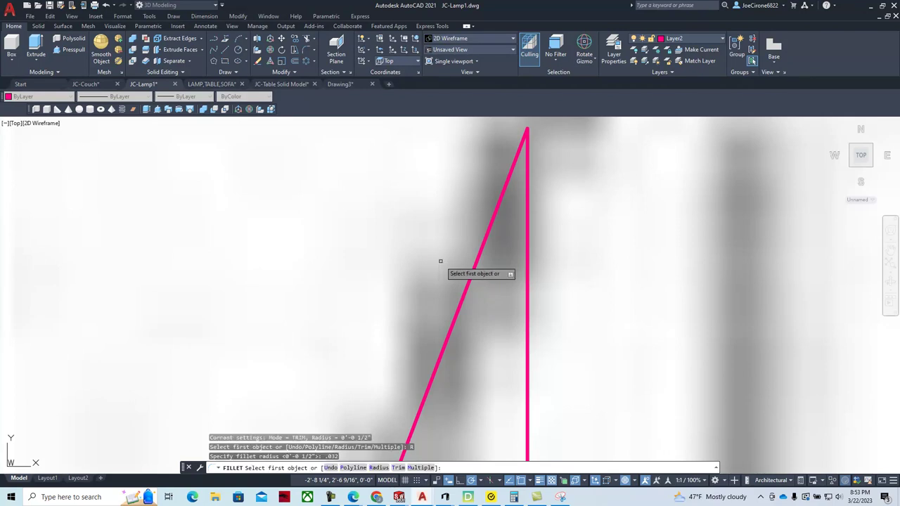
{"action": "left_click", "coordinate": [489, 223]}
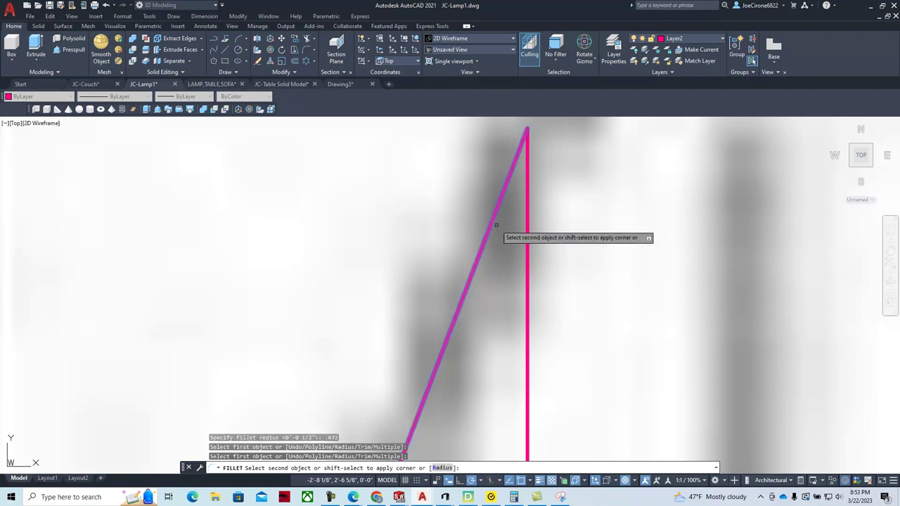
{"action": "left_click", "coordinate": [528, 224]}
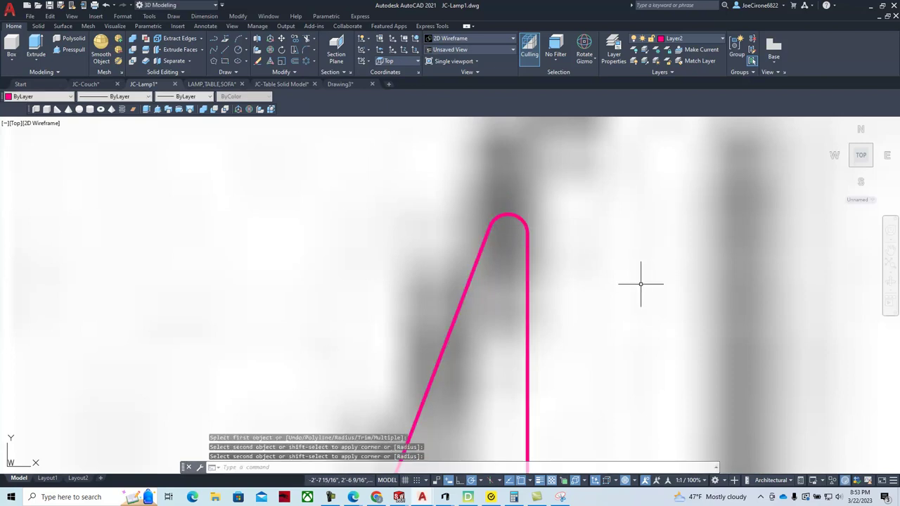
- Fillet the lip's horizontal and vertical pink lines at the small top corner too
{"action": "key", "text": "Return"}
{"action": "scroll", "coordinate": [594, 276], "scroll_direction": "up", "scroll_amount": 3}
{"action": "mouse_move", "coordinate": [595, 276]}
{"action": "middle_mouse_down"}
{"action": "mouse_move", "coordinate": [530, 284]}
{"action": "mouse_move", "coordinate": [520, 257]}
{"action": "middle_mouse_up"}
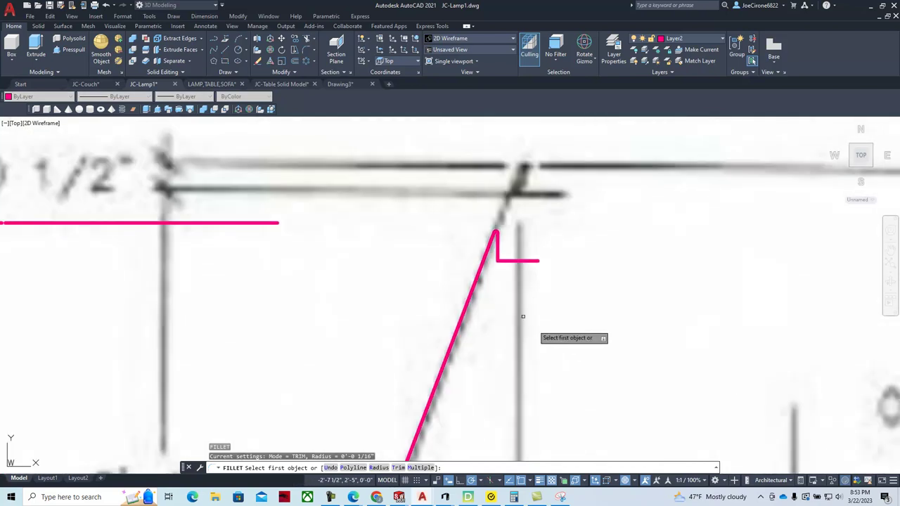
{"action": "scroll", "coordinate": [503, 259], "scroll_direction": "up", "scroll_amount": 6}
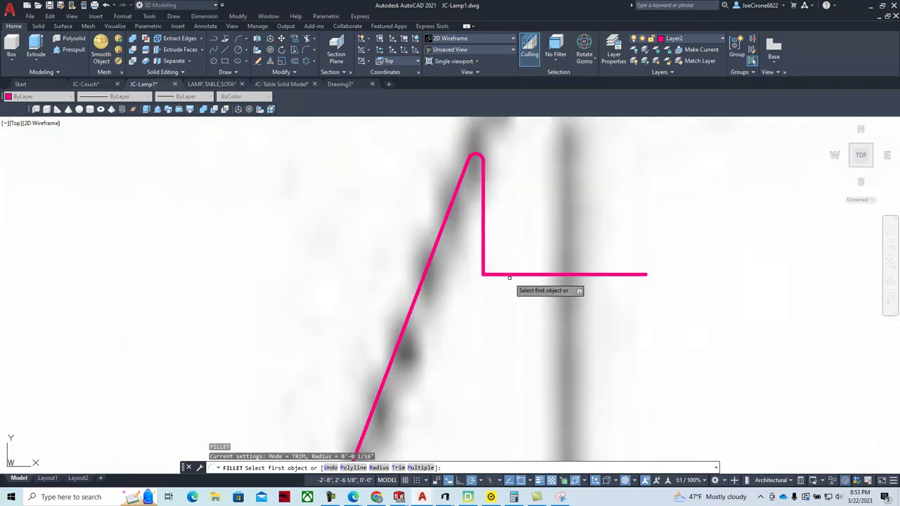
{"action": "left_click", "coordinate": [507, 274]}
{"action": "left_click", "coordinate": [484, 255]}
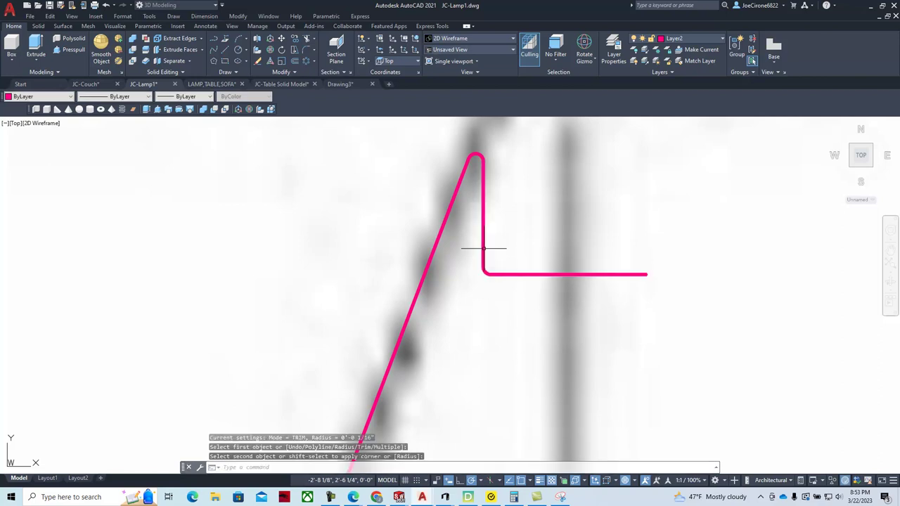
{"action": "key", "text": "Return"}
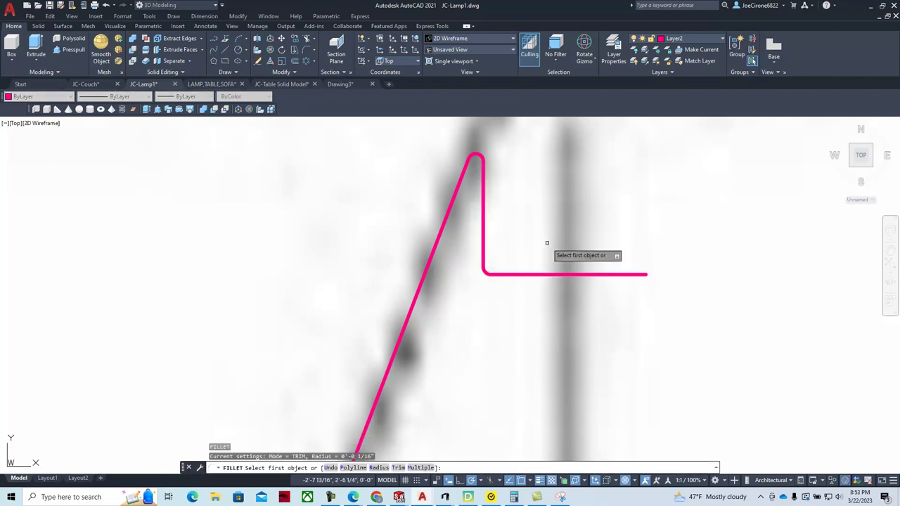
{"action": "key", "text": "Escape"}
{"action": "scroll", "coordinate": [546, 242], "scroll_direction": "down", "scroll_amount": 8}
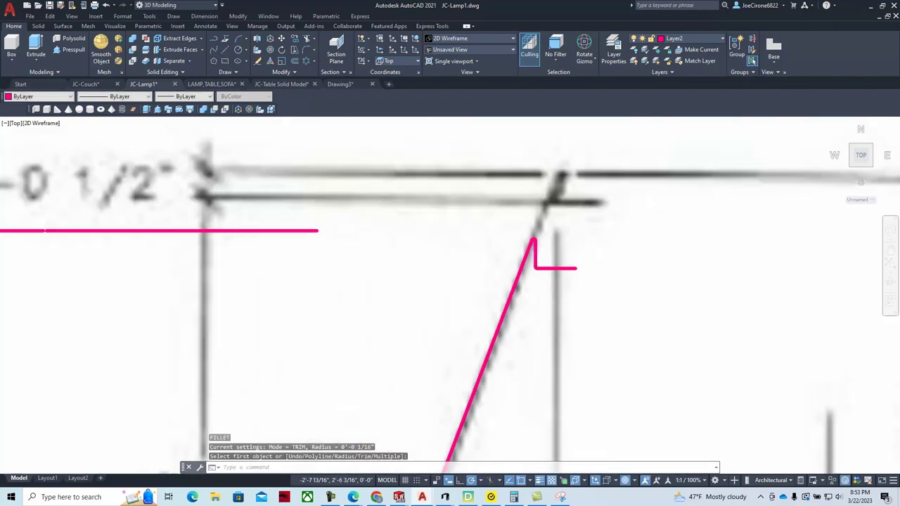
{"action": "scroll", "coordinate": [554, 307], "scroll_direction": "down", "scroll_amount": 4}
{"action": "scroll", "coordinate": [552, 333], "scroll_direction": "up", "scroll_amount": 2}
{"action": "scroll", "coordinate": [538, 297], "scroll_direction": "down", "scroll_amount": 3}
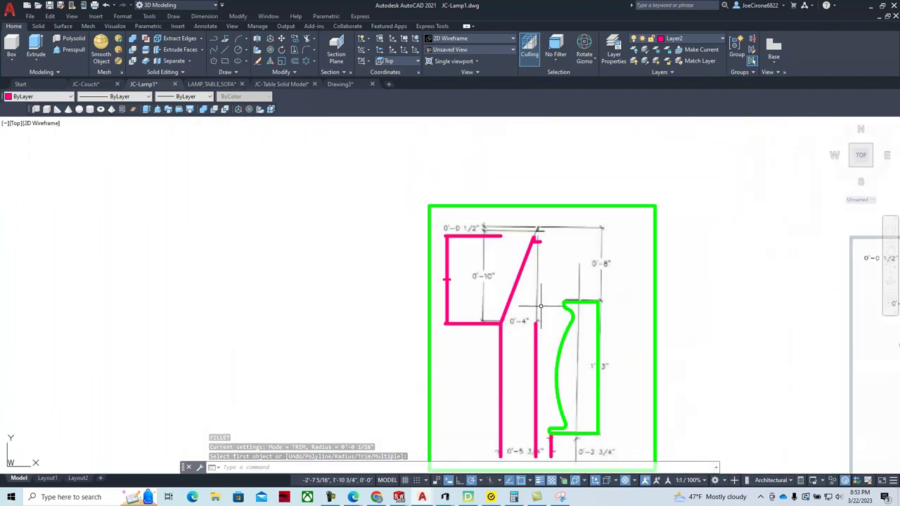
- Copy the traced profile, based at its bottom corner, to empty space left of the reference
{"action": "mouse_move", "coordinate": [530, 315]}
{"action": "middle_mouse_down"}
{"action": "mouse_move", "coordinate": [510, 249]}
{"action": "mouse_move", "coordinate": [494, 263]}
{"action": "middle_mouse_up"}
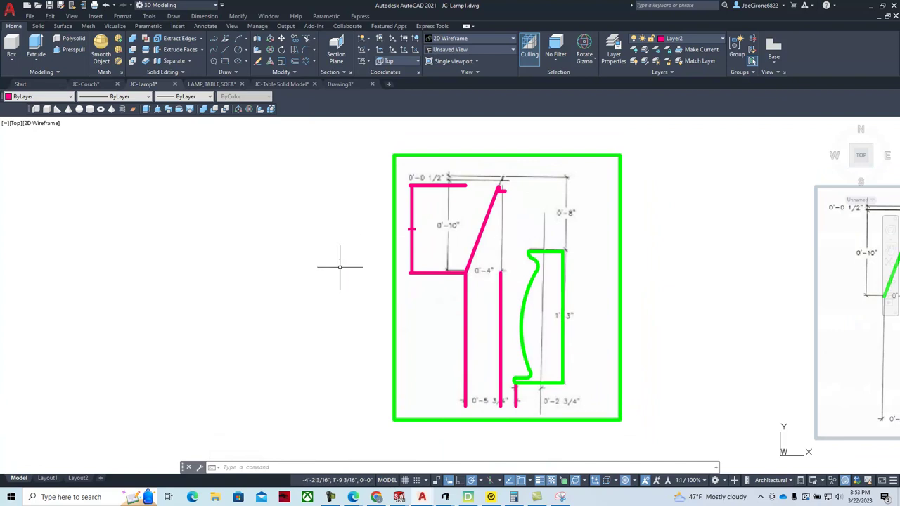
{"action": "left_click", "coordinate": [295, 39]}
{"action": "left_click", "coordinate": [408, 158]}
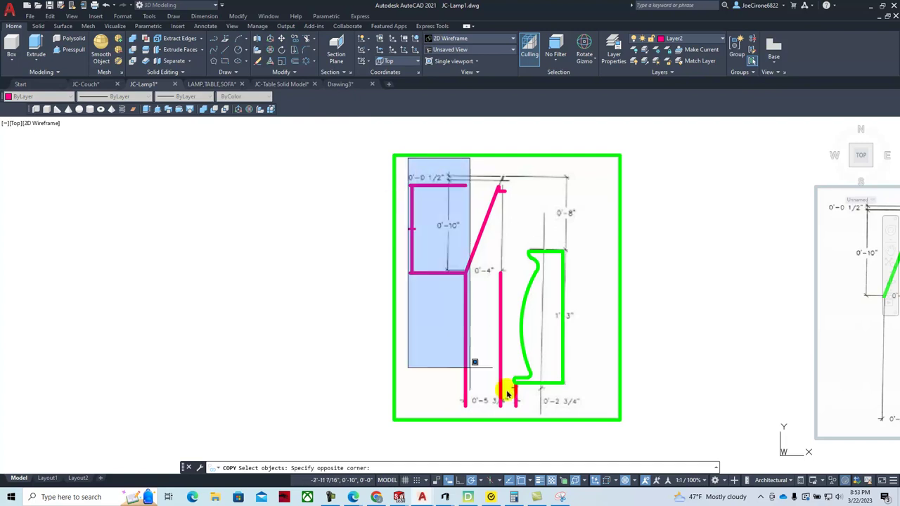
{"action": "left_click", "coordinate": [580, 401]}
{"action": "key", "text": "Return"}
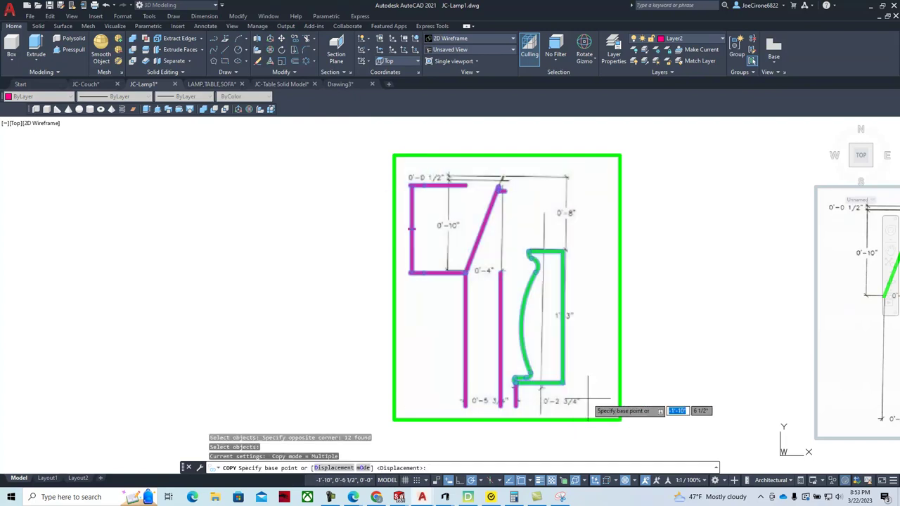
{"action": "left_click", "coordinate": [564, 382]}
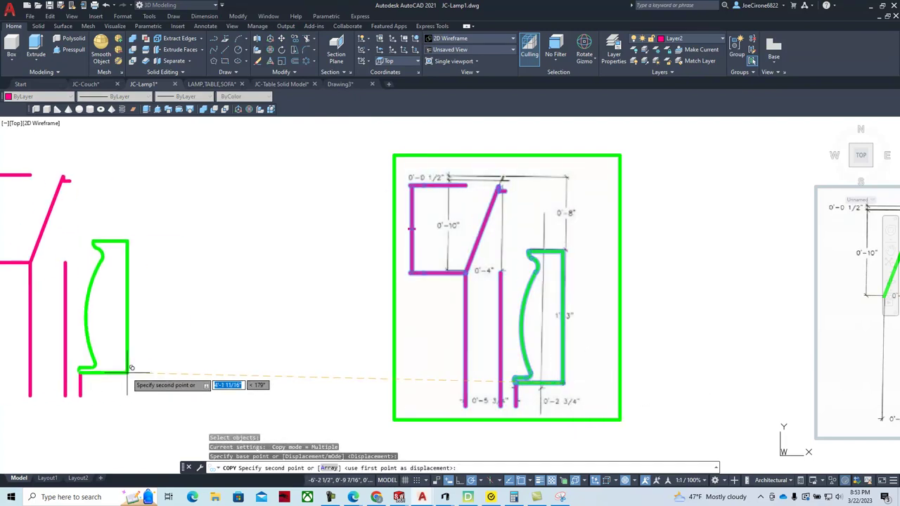
{"action": "scroll", "coordinate": [131, 368], "scroll_direction": "down", "scroll_amount": 3}
{"action": "middle_click_drag", "start_coordinate": [132, 368], "coordinate": [462, 351]}
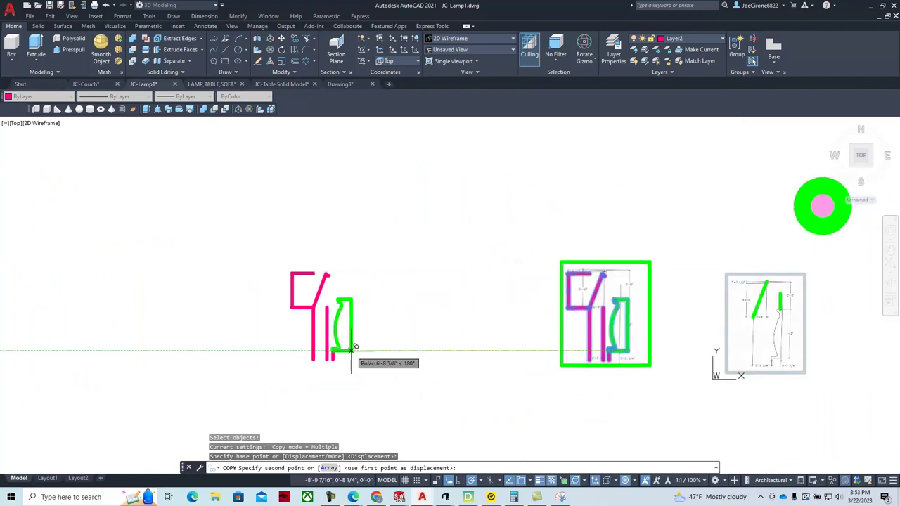
{"action": "left_click", "coordinate": [360, 349]}
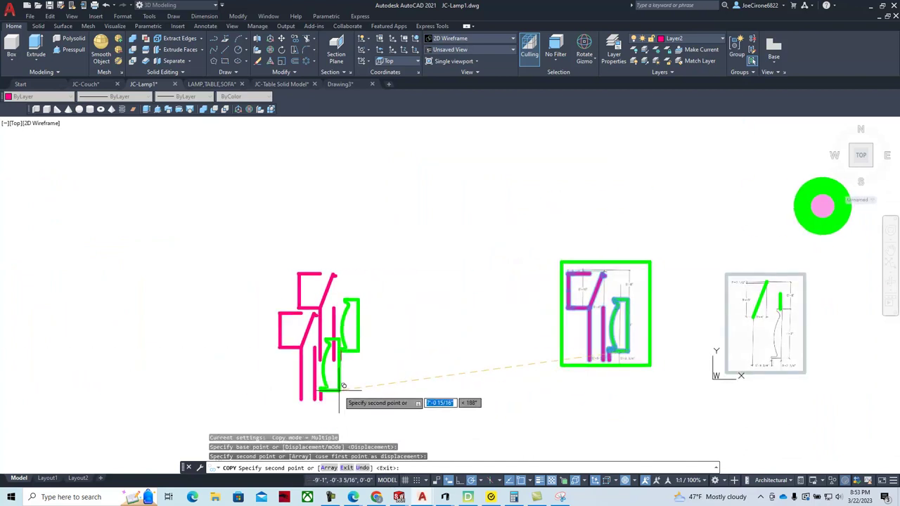
{"action": "key", "text": "Escape"}
- Delete three extra magenta lines from the copied profile
{"action": "scroll", "coordinate": [302, 377], "scroll_direction": "up", "scroll_amount": 5}
{"action": "left_click", "coordinate": [415, 342]}
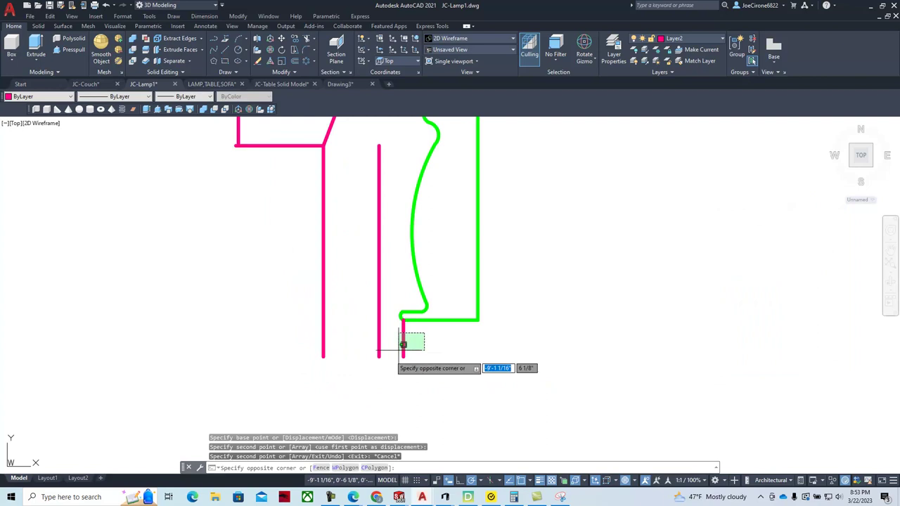
{"action": "left_click", "coordinate": [365, 364]}
{"action": "key", "text": "Delete"}
{"action": "left_click", "coordinate": [361, 277]}
{"action": "left_click", "coordinate": [285, 332]}
{"action": "key", "text": "Delete"}
- Delete the magenta rectangle's left, top and bottom lines, leaving only the slanted shade line
{"action": "middle_click_drag", "start_coordinate": [297, 311], "coordinate": [317, 395]}
{"action": "middle_click_drag", "start_coordinate": [307, 160], "coordinate": [307, 225]}
{"action": "left_click", "coordinate": [306, 187]}
{"action": "left_click", "coordinate": [239, 243]}
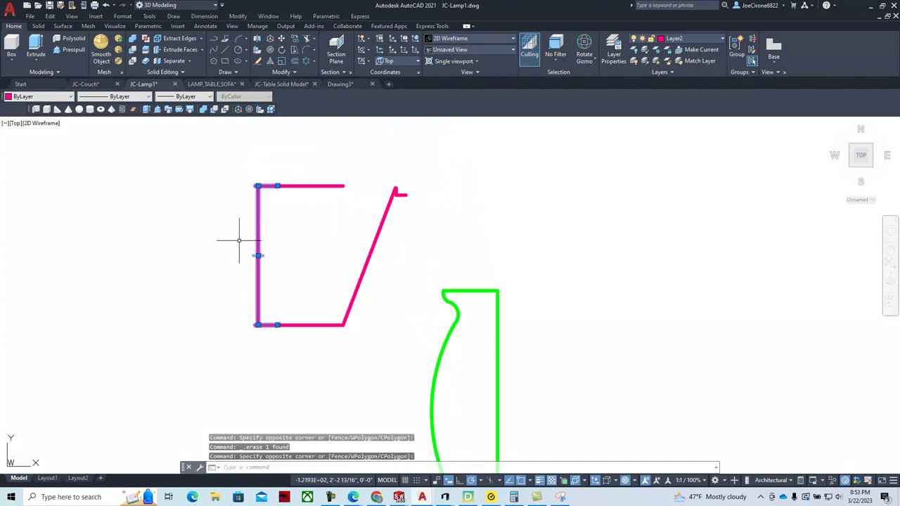
{"action": "key", "text": "Delete"}
{"action": "left_click", "coordinate": [345, 159]}
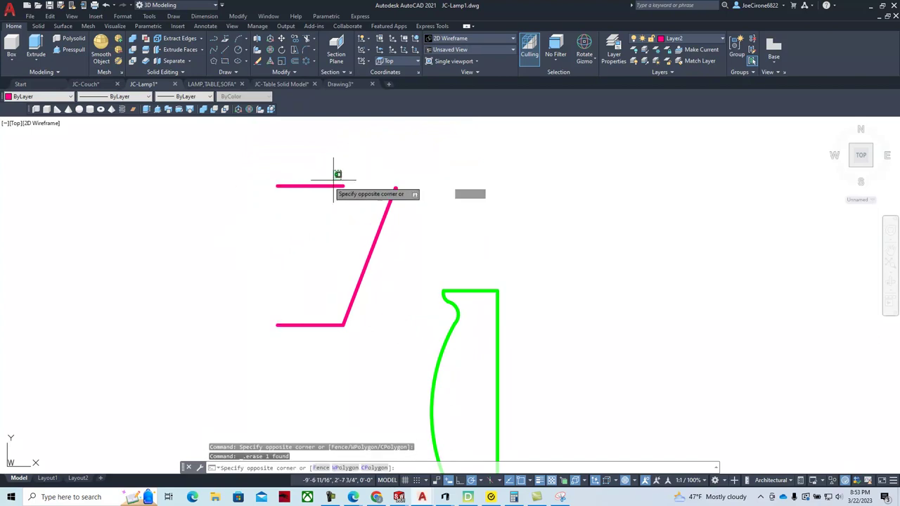
{"action": "left_click", "coordinate": [274, 195]}
{"action": "key", "text": "Delete"}
{"action": "left_click", "coordinate": [297, 276]}
{"action": "left_click", "coordinate": [255, 371]}
{"action": "key", "text": "Delete"}
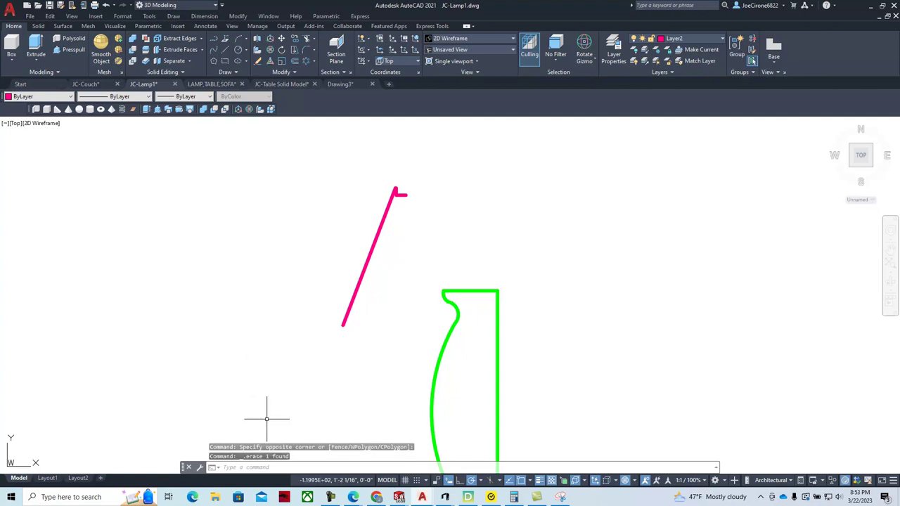
{"action": "scroll", "coordinate": [331, 365], "scroll_direction": "down", "scroll_amount": 3}
{"action": "scroll", "coordinate": [326, 361], "scroll_direction": "up", "scroll_amount": 6}
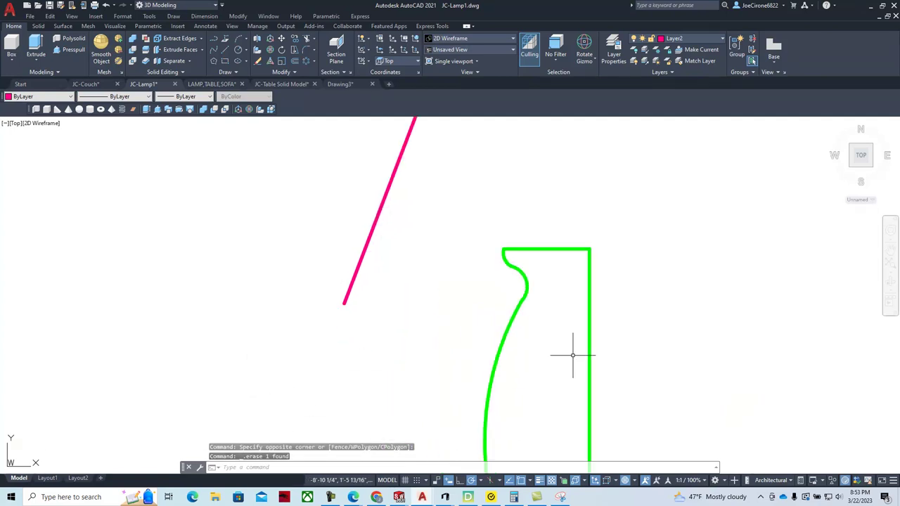
{"action": "scroll", "coordinate": [435, 375], "scroll_direction": "down", "scroll_amount": 3}
{"action": "middle_click_drag", "start_coordinate": [610, 319], "coordinate": [253, 342]}
{"action": "middle_click_drag", "start_coordinate": [657, 317], "coordinate": [127, 332]}
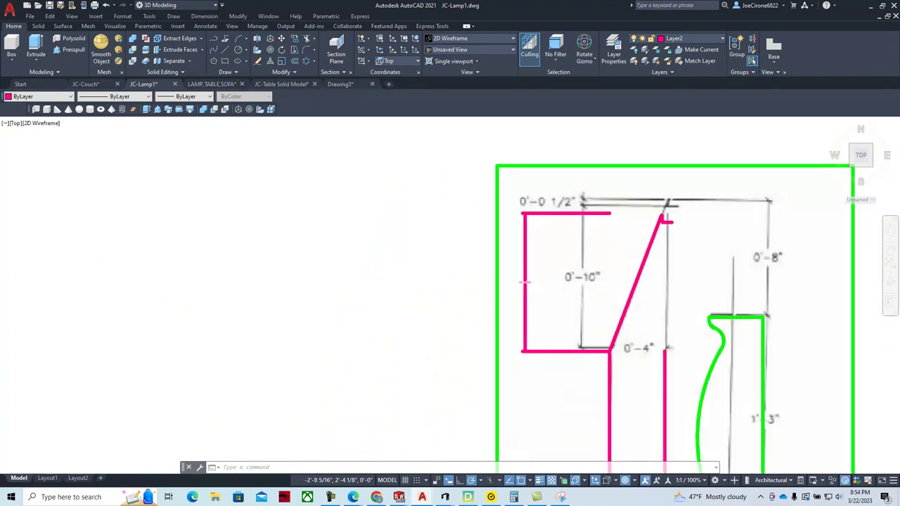
- Compare the trimmed lamp profile with the dimensioned reference, then open Layer Properties
{"action": "scroll", "coordinate": [658, 248], "scroll_direction": "up", "scroll_amount": 7}
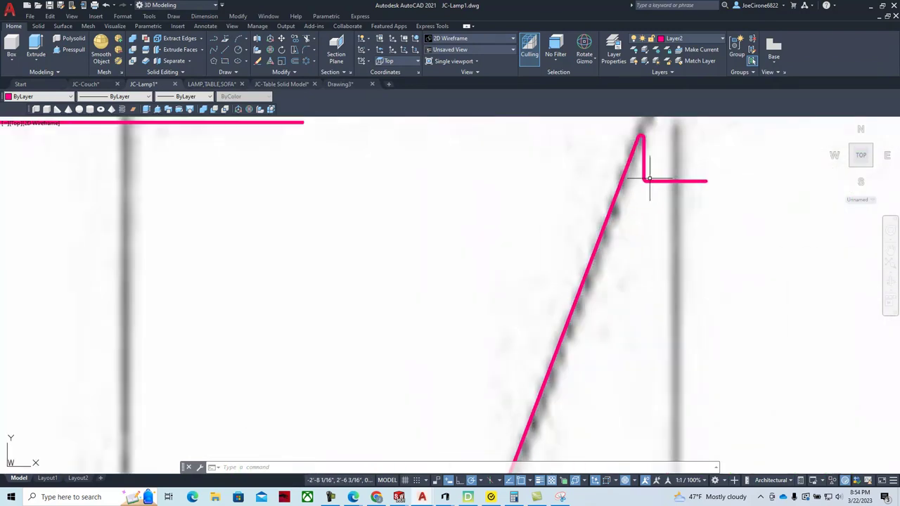
{"action": "scroll", "coordinate": [630, 203], "scroll_direction": "down", "scroll_amount": 6}
{"action": "middle_click_drag", "start_coordinate": [313, 328], "coordinate": [405, 260]}
{"action": "scroll", "coordinate": [105, 302], "scroll_direction": "down", "scroll_amount": 3}
{"action": "middle_click_drag", "start_coordinate": [80, 311], "coordinate": [385, 310]}
{"action": "middle_click_drag", "start_coordinate": [112, 316], "coordinate": [291, 291]}
{"action": "scroll", "coordinate": [154, 357], "scroll_direction": "down", "scroll_amount": 5}
{"action": "middle_click_drag", "start_coordinate": [154, 357], "coordinate": [396, 341]}
{"action": "scroll", "coordinate": [311, 281], "scroll_direction": "up", "scroll_amount": 4}
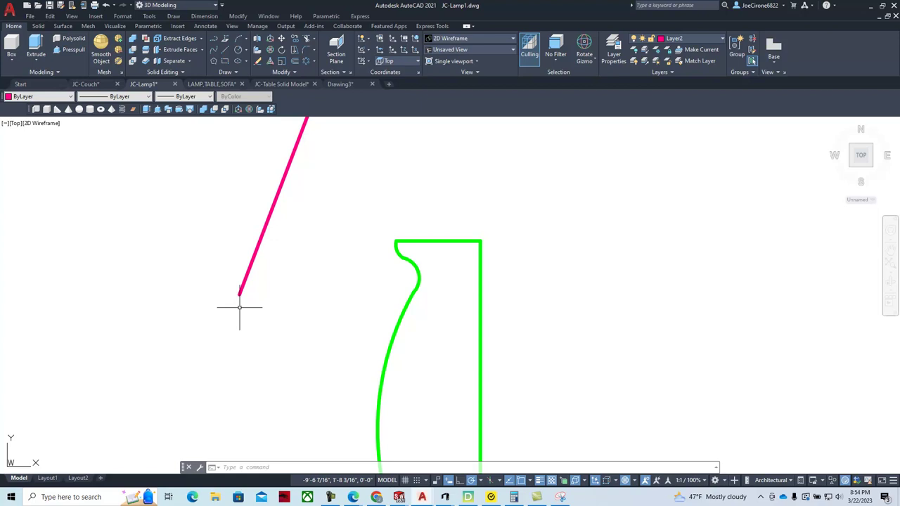
{"action": "scroll", "coordinate": [340, 304], "scroll_direction": "down", "scroll_amount": 3}
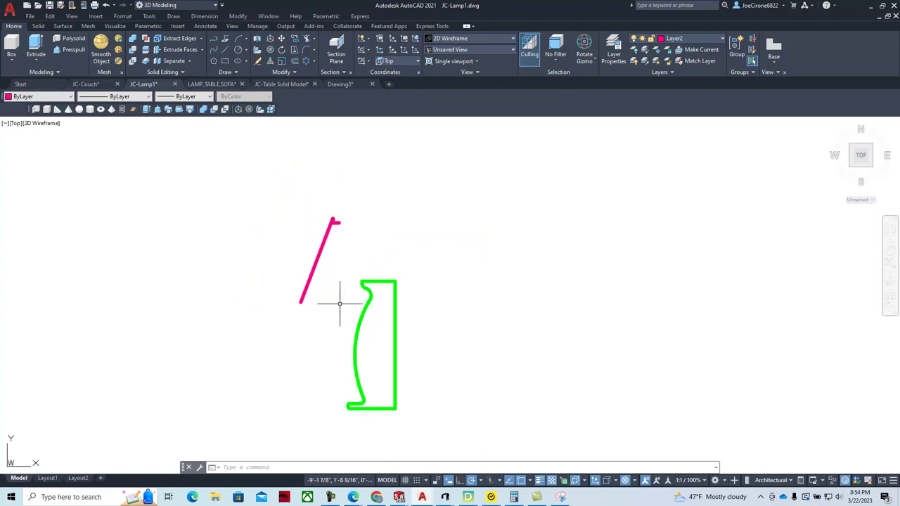
{"action": "scroll", "coordinate": [346, 300], "scroll_direction": "up", "scroll_amount": 3}
{"action": "scroll", "coordinate": [349, 274], "scroll_direction": "down", "scroll_amount": 1}
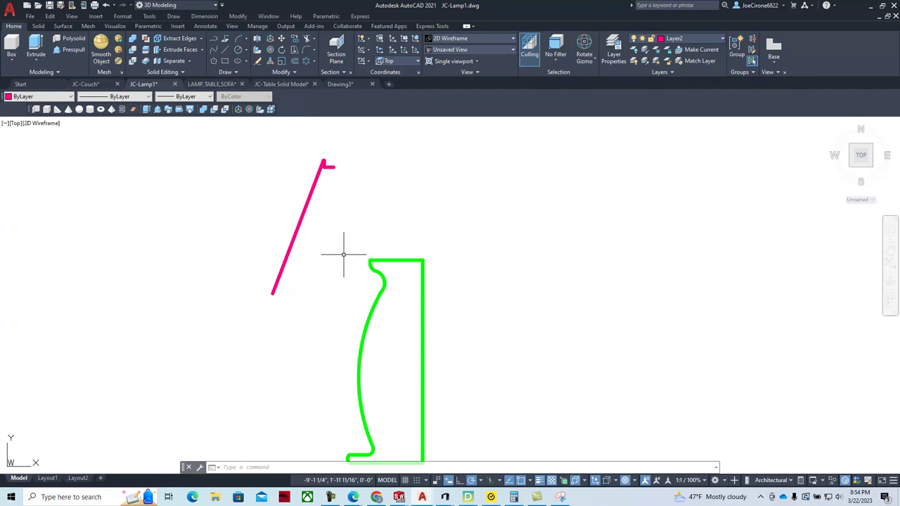
{"action": "middle_click_drag", "start_coordinate": [343, 254], "coordinate": [342, 223]}
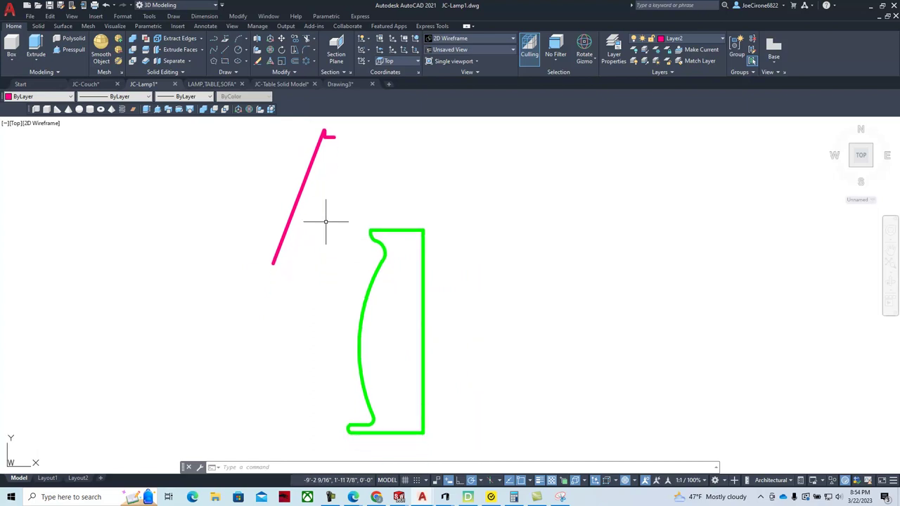
{"action": "left_click", "coordinate": [614, 50]}
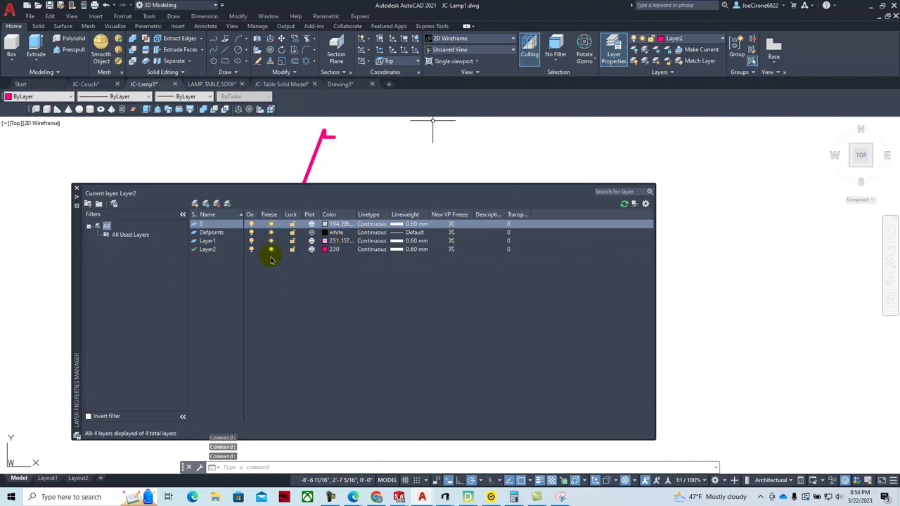
- Create a layer named 3D with Index Color 80 and set it current
{"action": "left_click", "coordinate": [196, 204]}
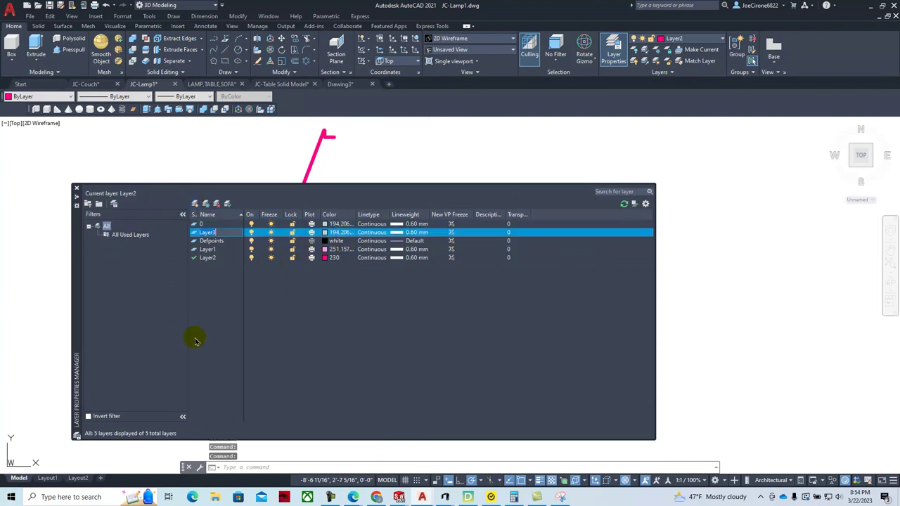
{"action": "type", "text": "3D"}
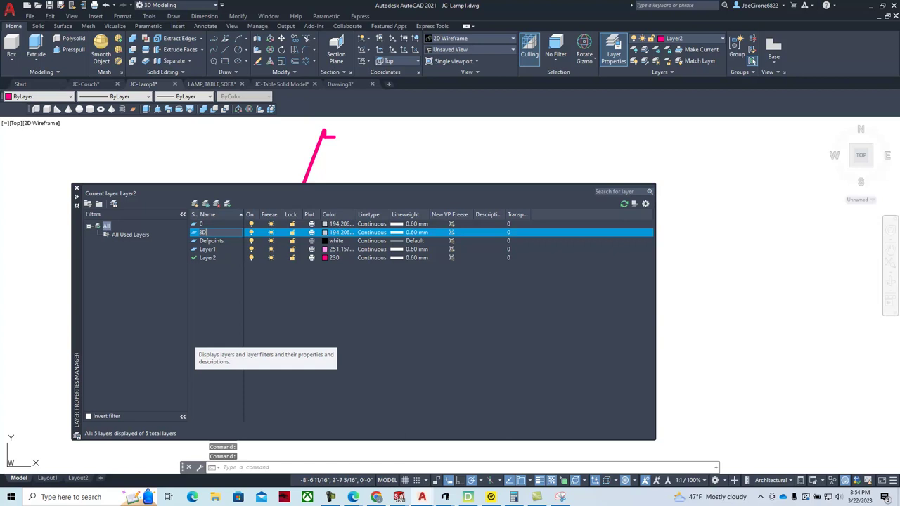
{"action": "left_click", "coordinate": [327, 232]}
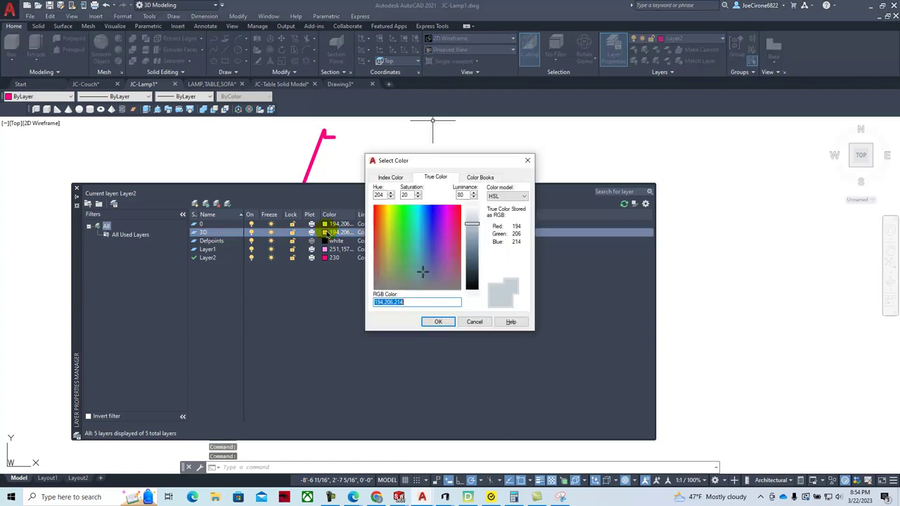
{"action": "left_click", "coordinate": [392, 178]}
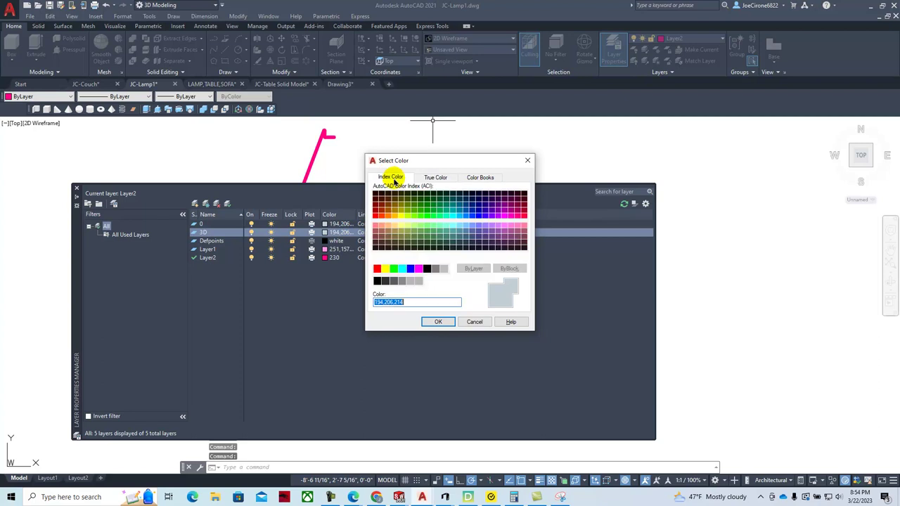
{"action": "left_click", "coordinate": [419, 221]}
{"action": "left_click", "coordinate": [431, 321]}
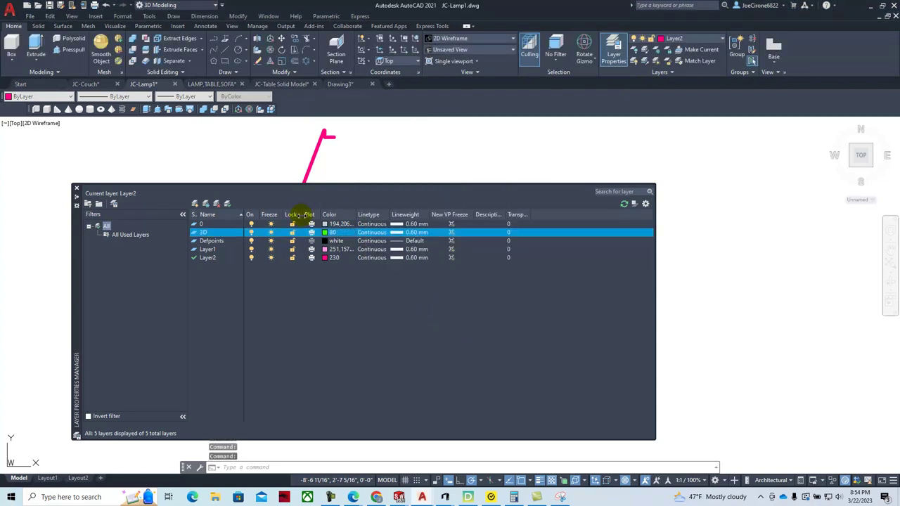
{"action": "left_click", "coordinate": [228, 205]}
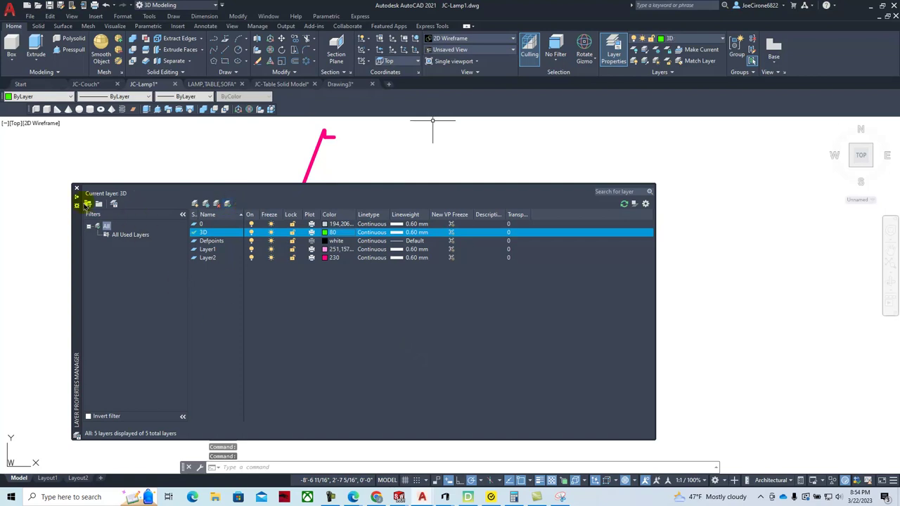
- Collapse the layer palette and show the quick layer controls from the toolbar menu
{"action": "left_click", "coordinate": [76, 198]}
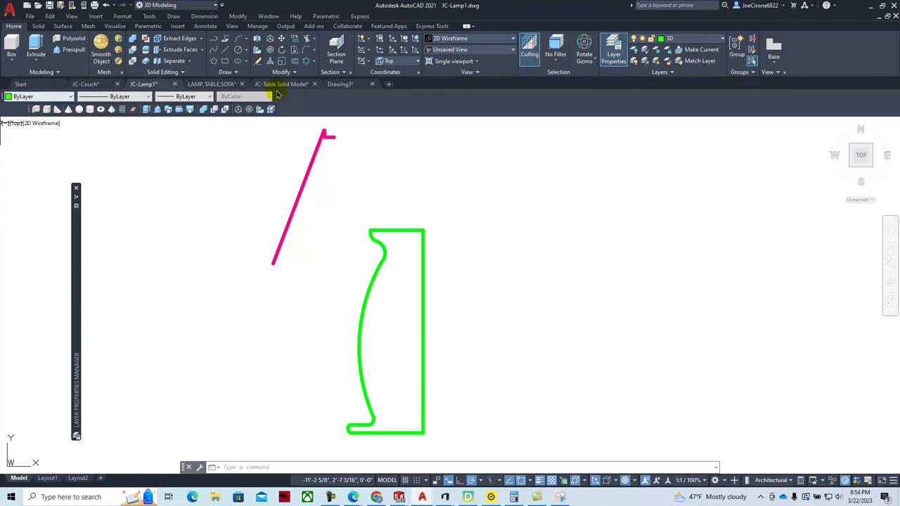
{"action": "left_click", "coordinate": [150, 16]}
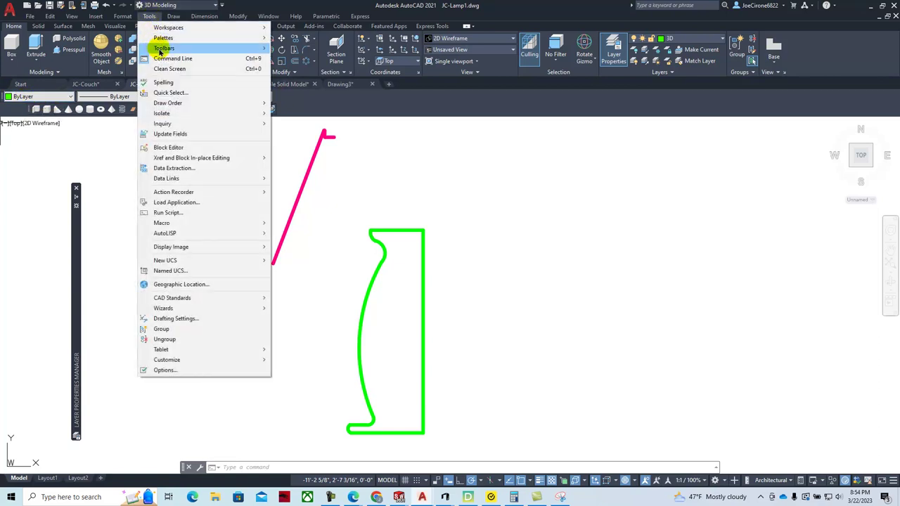
{"action": "mouse_move", "coordinate": [158, 47]}
{"action": "mouse_move", "coordinate": [294, 49]}
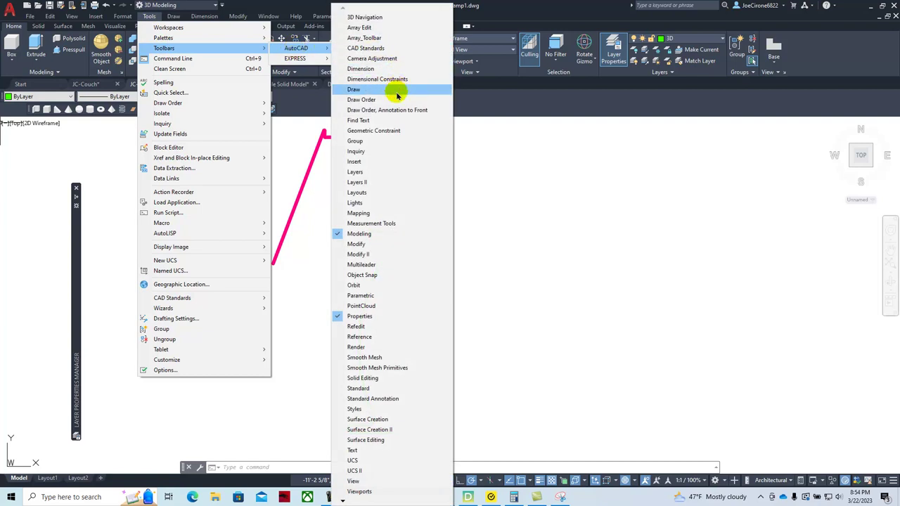
{"action": "left_click", "coordinate": [358, 173]}
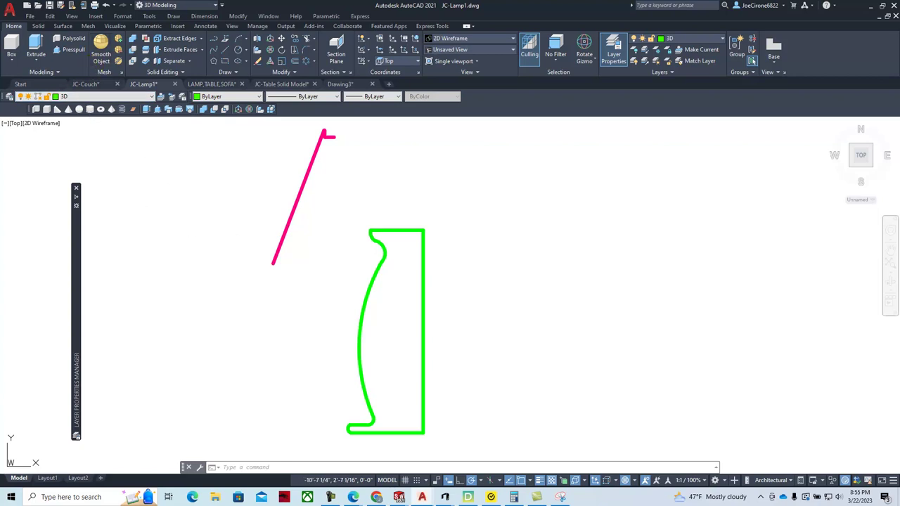
- Switch to SE Isometric view and frame the green lamp-base profile
{"action": "left_click", "coordinate": [15, 123]}
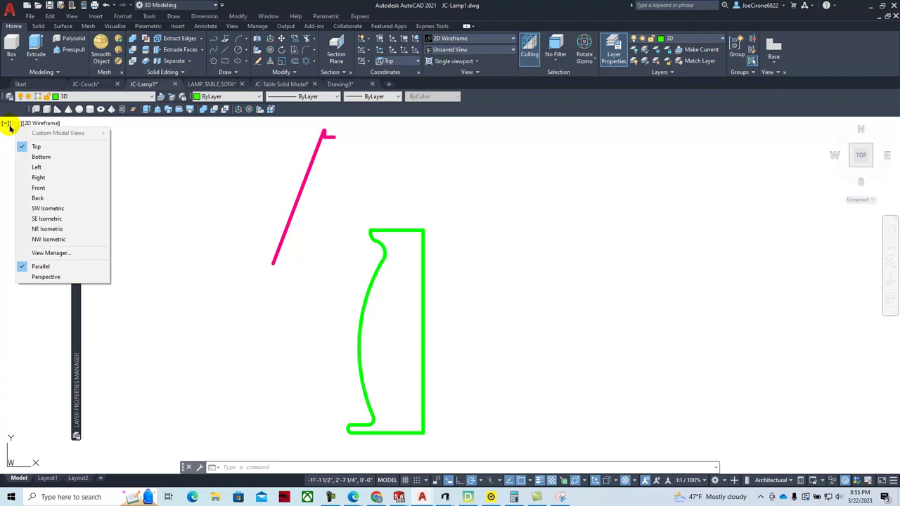
{"action": "left_click", "coordinate": [46, 218]}
{"action": "scroll", "coordinate": [235, 207], "scroll_direction": "up", "scroll_amount": 5}
{"action": "middle_click_drag", "start_coordinate": [235, 207], "coordinate": [346, 312]}
{"action": "left_click", "coordinate": [356, 276]}
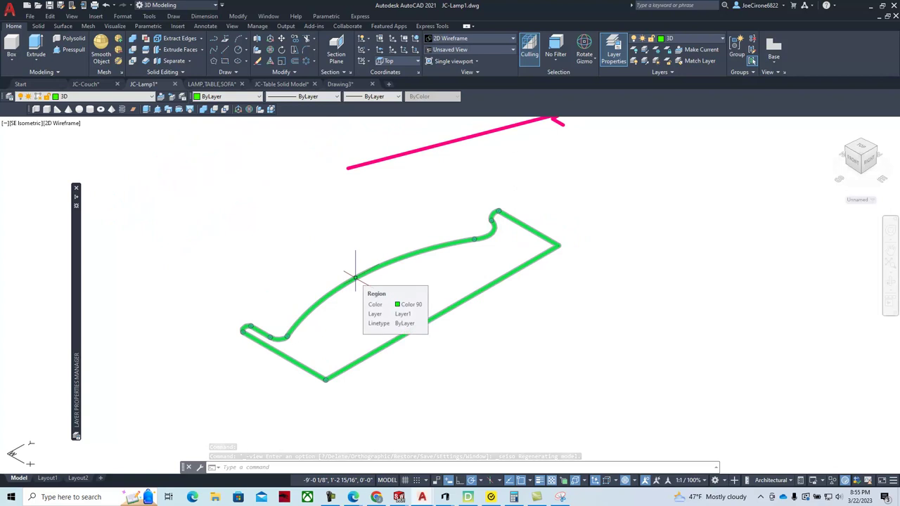
{"action": "key", "text": "Escape"}
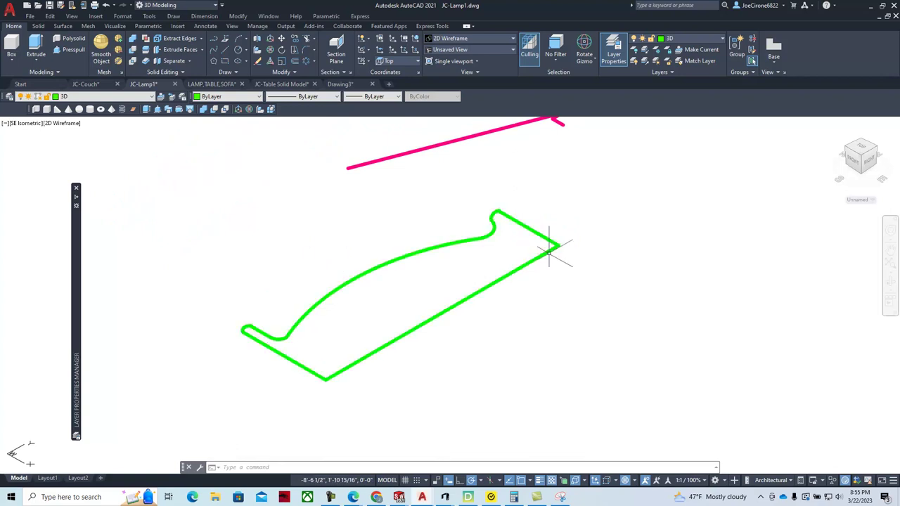
- Apply Conceptual style and revolve the green profile 360° about its corner-to-corner axis
{"action": "left_click", "coordinate": [62, 123]}
{"action": "left_click", "coordinate": [87, 159]}
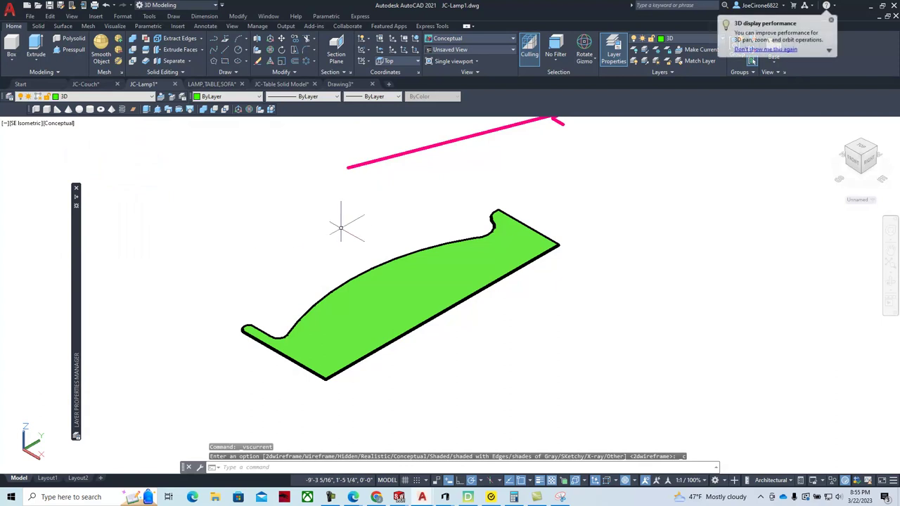
{"action": "left_click", "coordinate": [33, 63]}
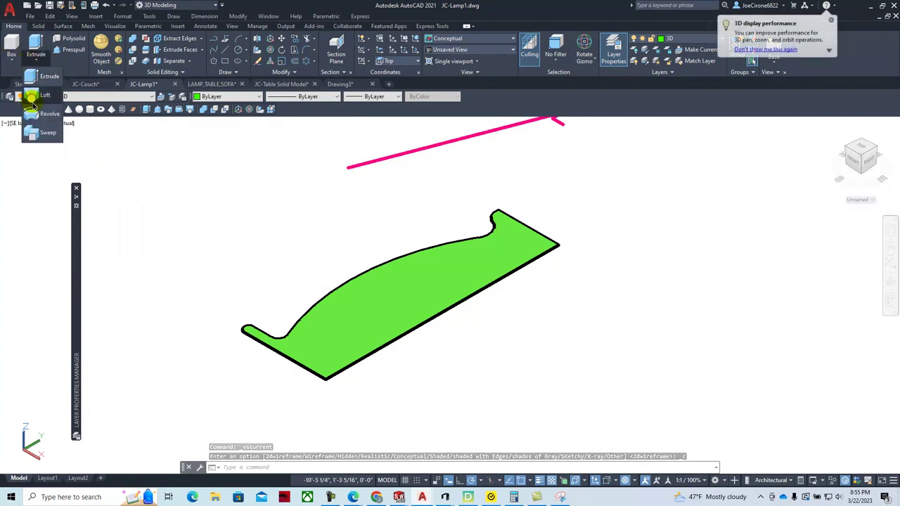
{"action": "left_click", "coordinate": [391, 269]}
{"action": "key", "text": "Return"}
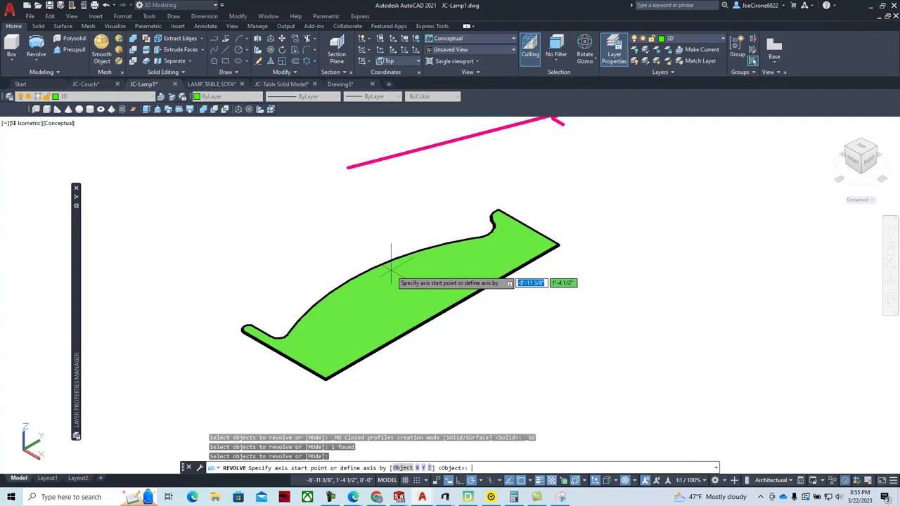
{"action": "left_click", "coordinate": [326, 378]}
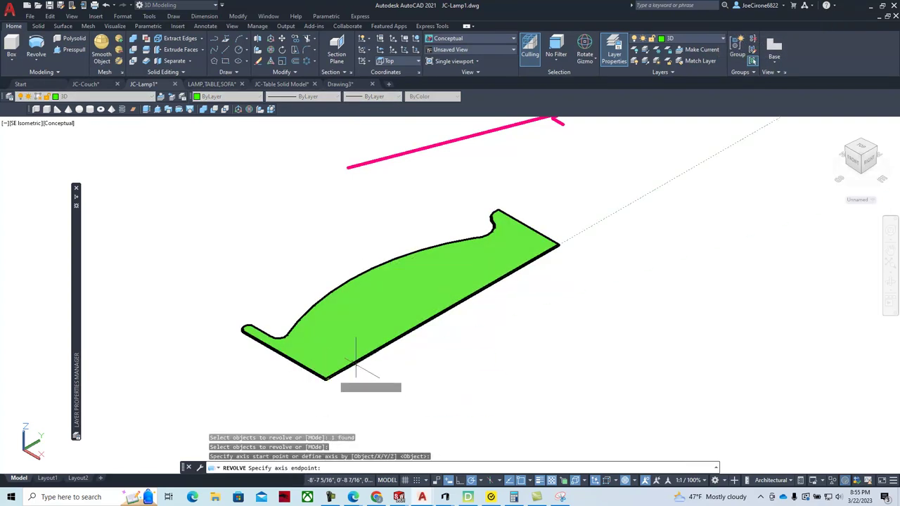
{"action": "left_click", "coordinate": [582, 249]}
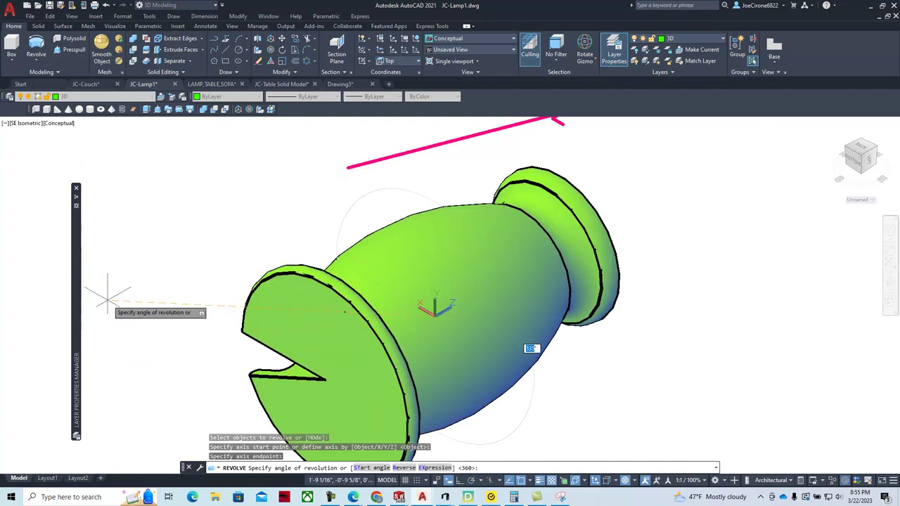
{"action": "key", "text": "Return"}
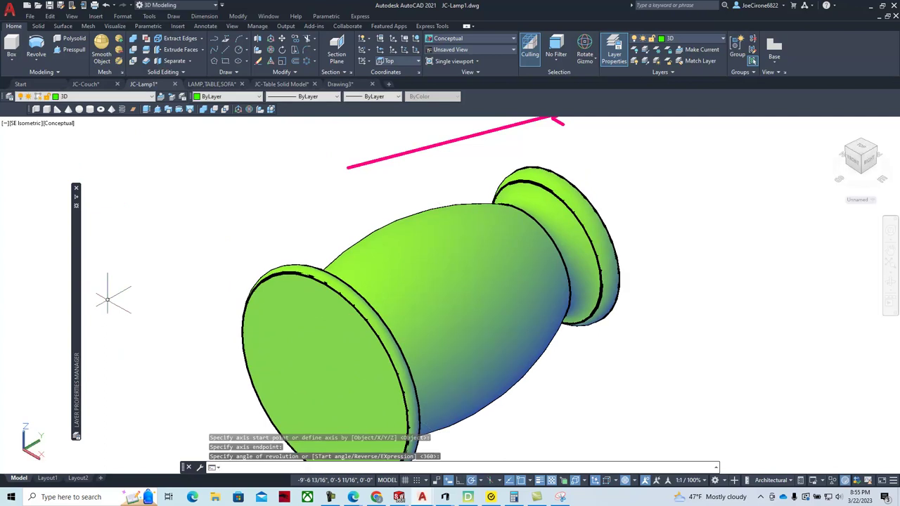
{"action": "scroll", "coordinate": [220, 232], "scroll_direction": "down", "scroll_amount": 3}
{"action": "middle_click_drag", "start_coordinate": [229, 230], "coordinate": [207, 295]}
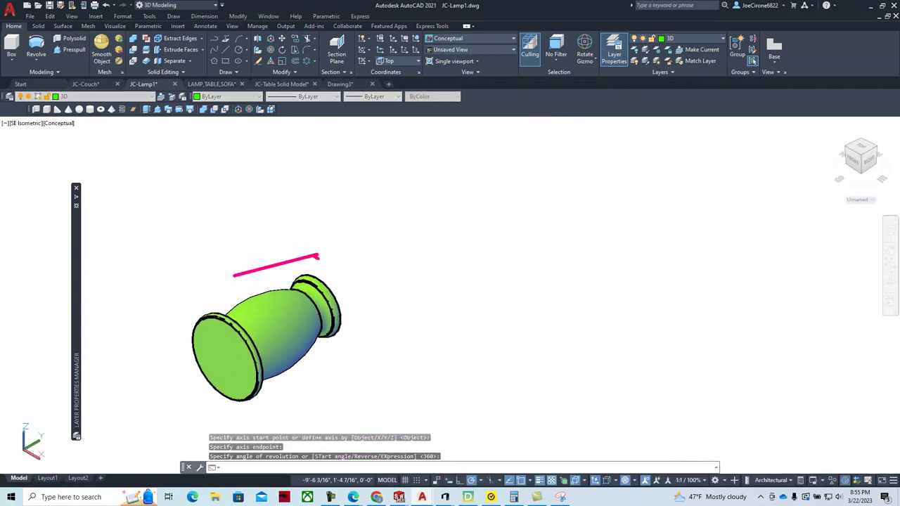
- Switch to 2D Wireframe and confirm the revolved solid's 360° angle in Quick Properties
{"action": "left_click", "coordinate": [61, 123]}
{"action": "left_click", "coordinate": [87, 146]}
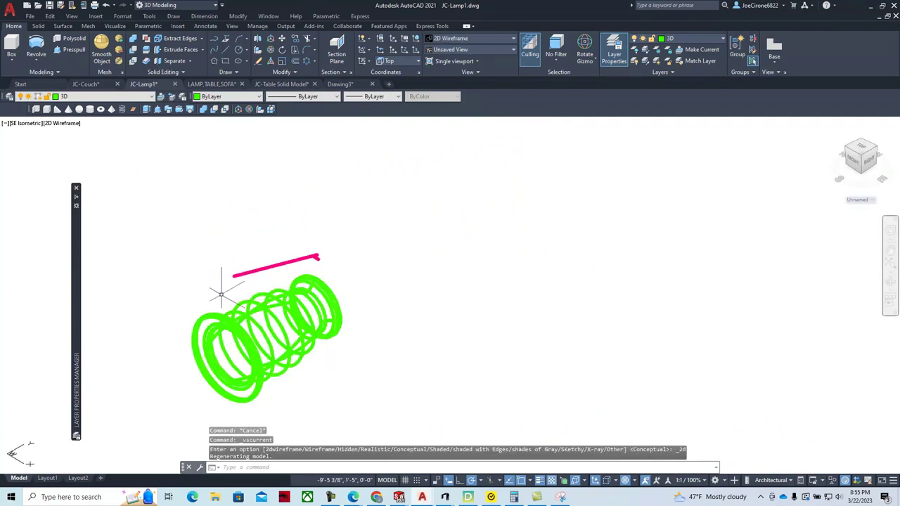
{"action": "left_click", "coordinate": [248, 306]}
{"action": "left_click", "coordinate": [224, 333]}
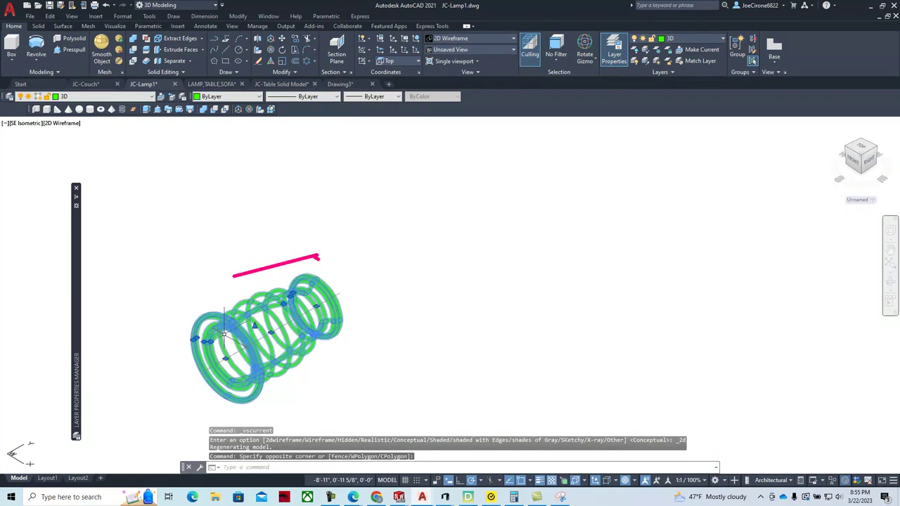
{"action": "right_click", "coordinate": [458, 278]}
{"action": "left_click", "coordinate": [492, 271]}
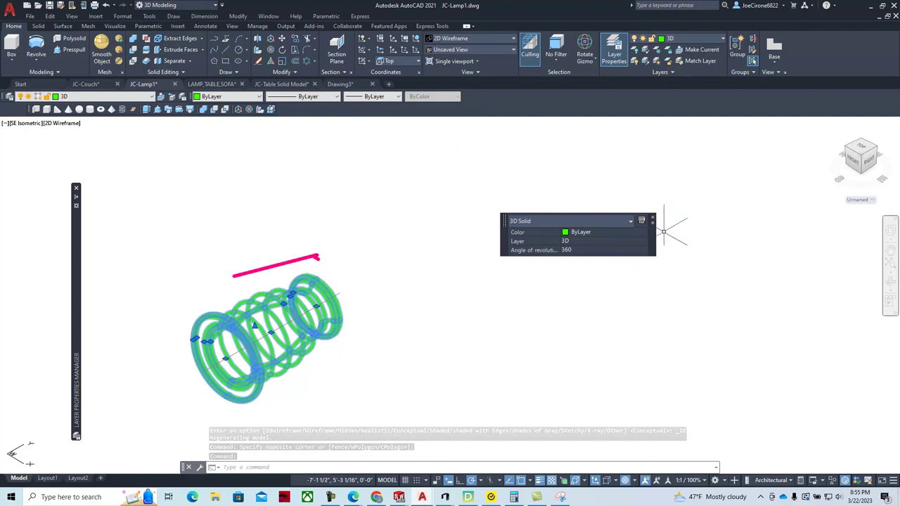
{"action": "key", "text": "Escape"}
{"action": "scroll", "coordinate": [235, 263], "scroll_direction": "up", "scroll_amount": 6}
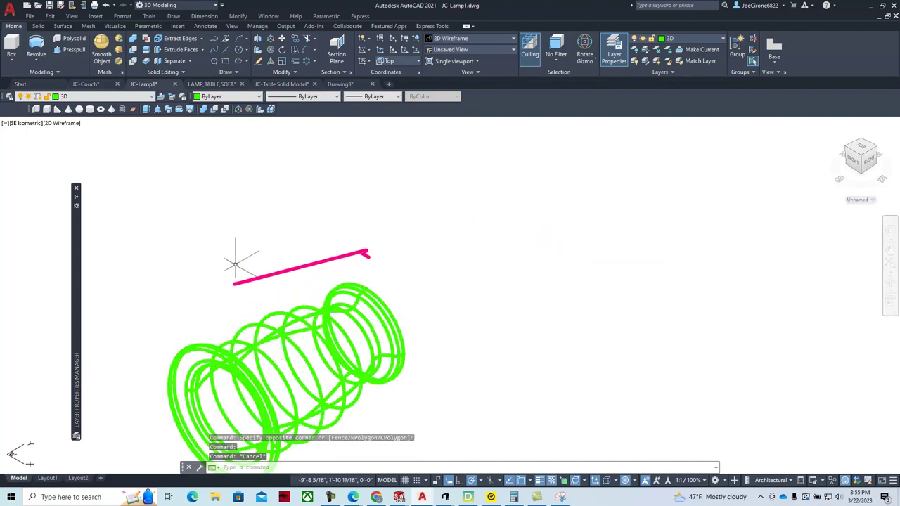
{"action": "scroll", "coordinate": [361, 281], "scroll_direction": "down", "scroll_amount": 5}
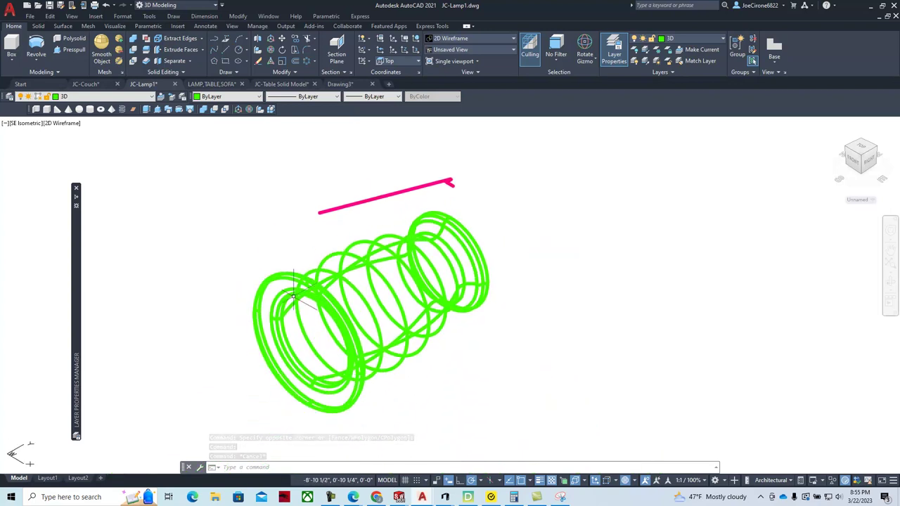
{"action": "left_click", "coordinate": [36, 48]}
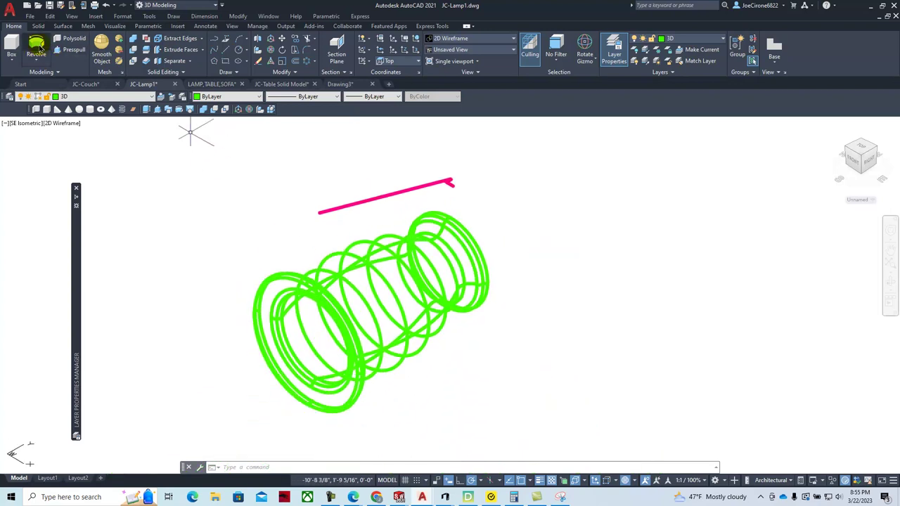
- Revolve the pink slanted line 360° around the base's centre line and select the new shade
{"action": "left_click", "coordinate": [466, 165]}
{"action": "left_click", "coordinate": [420, 194]}
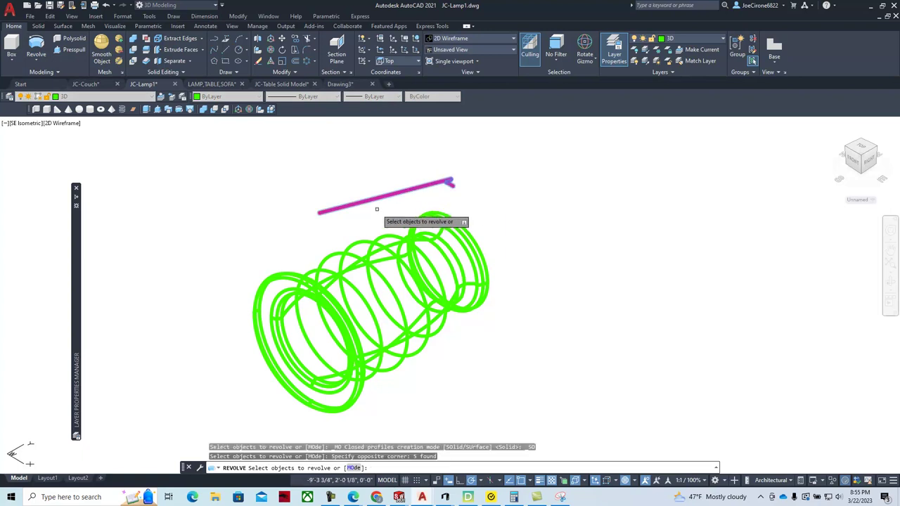
{"action": "key", "text": "Return"}
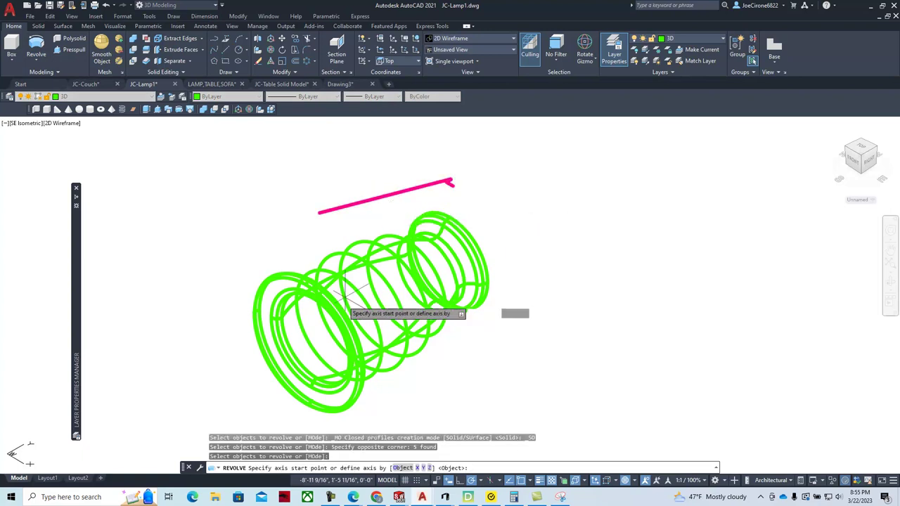
{"action": "left_click", "coordinate": [320, 339]}
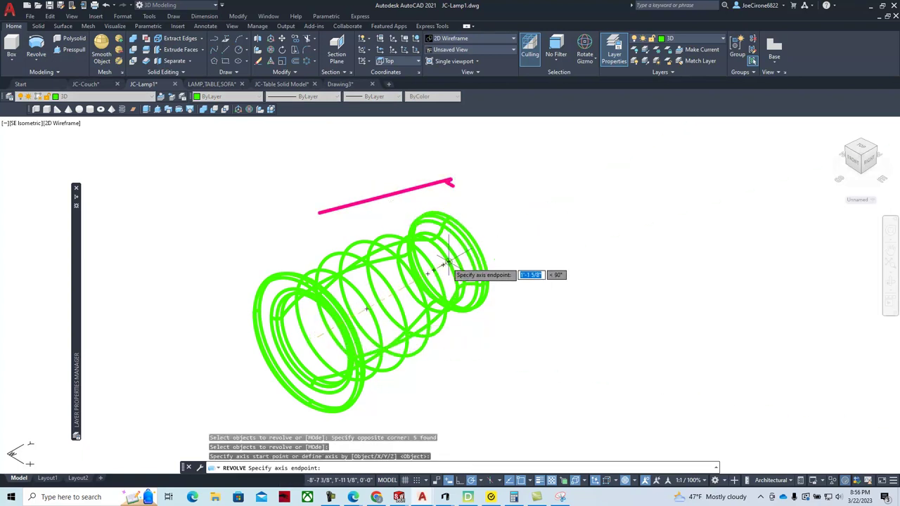
{"action": "left_click", "coordinate": [448, 261]}
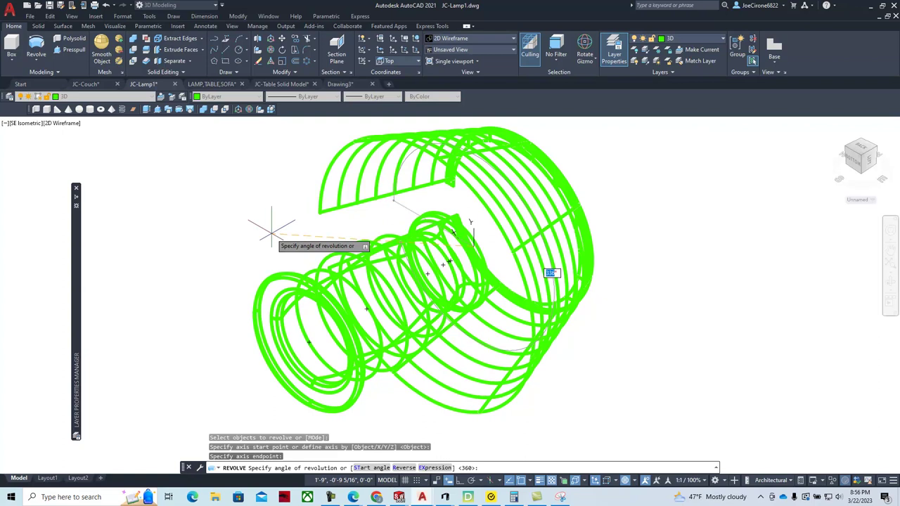
{"action": "key", "text": "Return"}
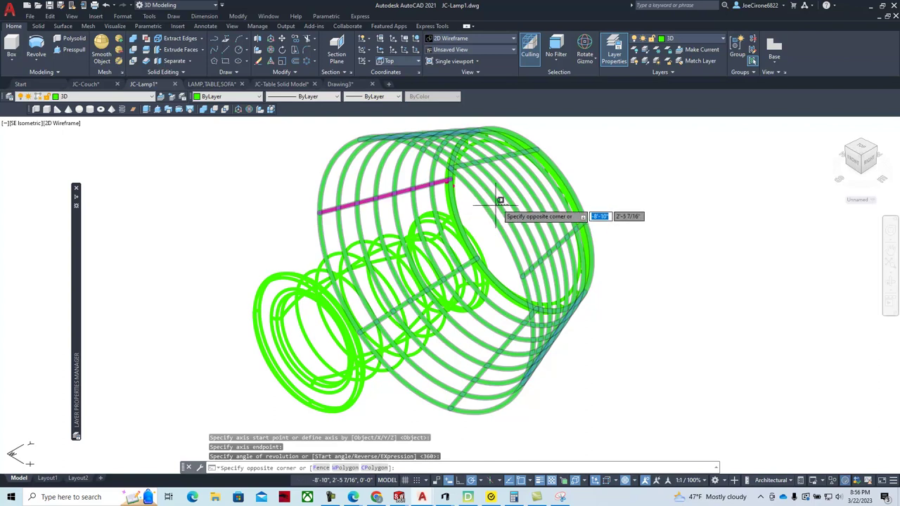
{"action": "left_click", "coordinate": [532, 196]}
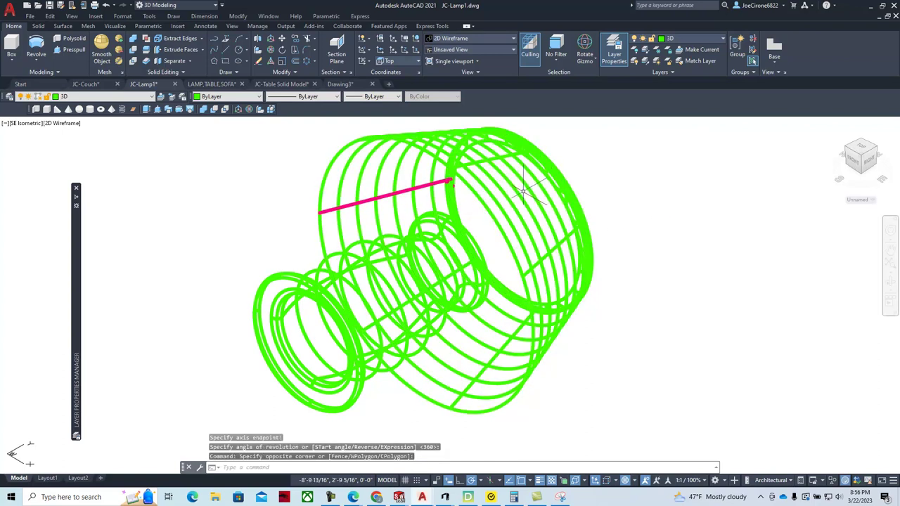
{"action": "left_click", "coordinate": [523, 191]}
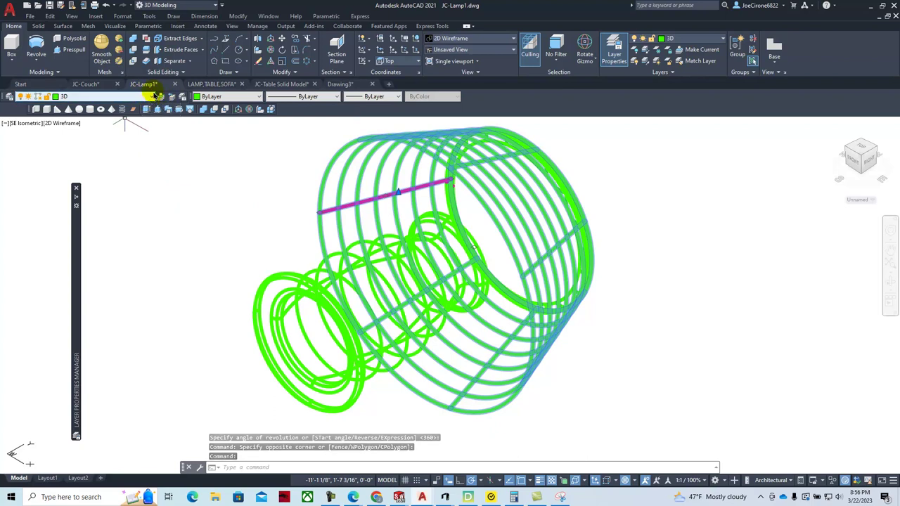
- Set the selected lampshade's colour to Magenta
{"action": "left_click", "coordinate": [257, 97]}
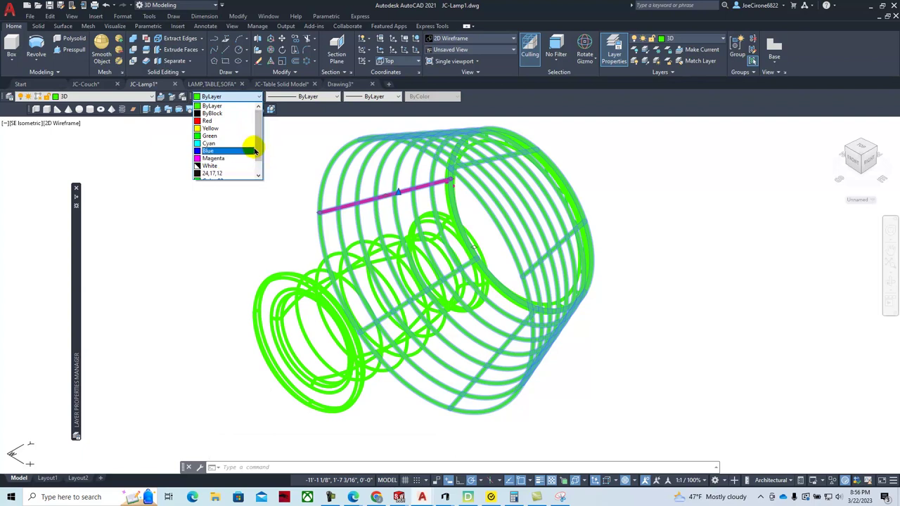
{"action": "scroll", "coordinate": [257, 148], "scroll_direction": "down", "scroll_amount": 1}
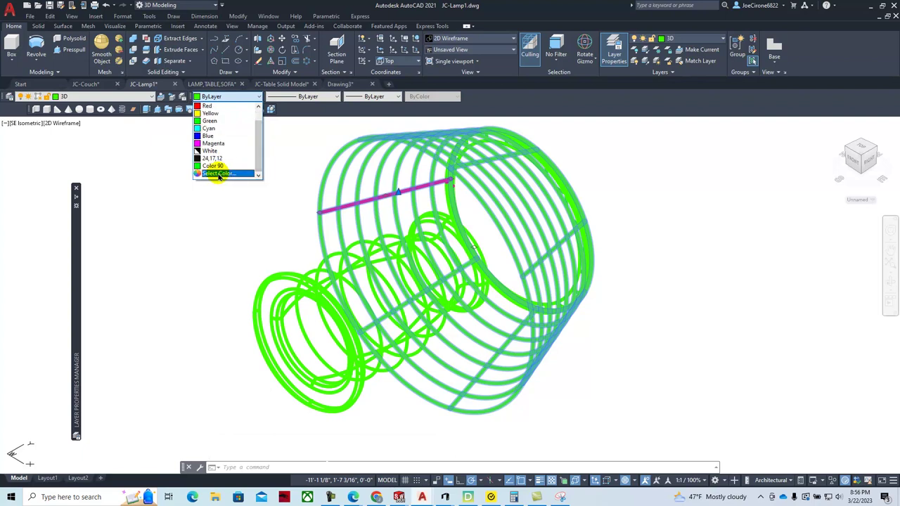
{"action": "left_click", "coordinate": [212, 144]}
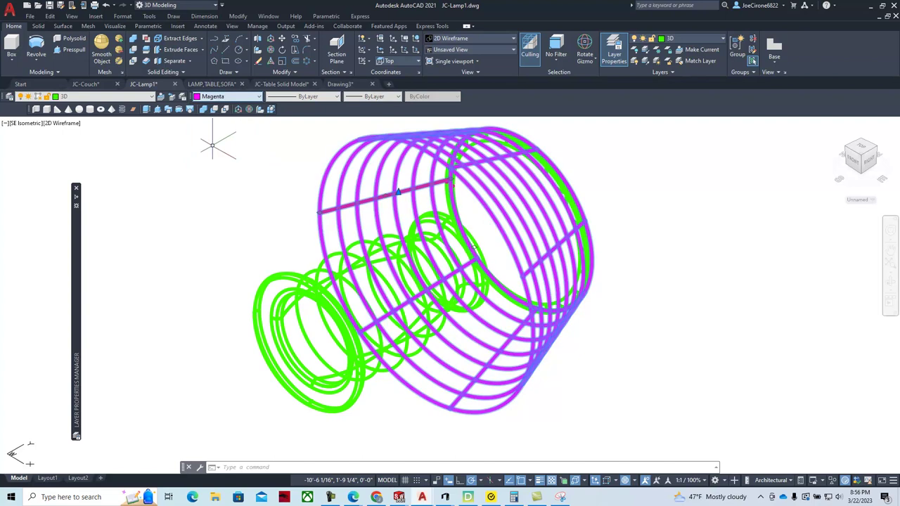
{"action": "key", "text": "Escape"}
- Display the whole lamp in the Conceptual visual style
{"action": "left_click", "coordinate": [299, 274]}
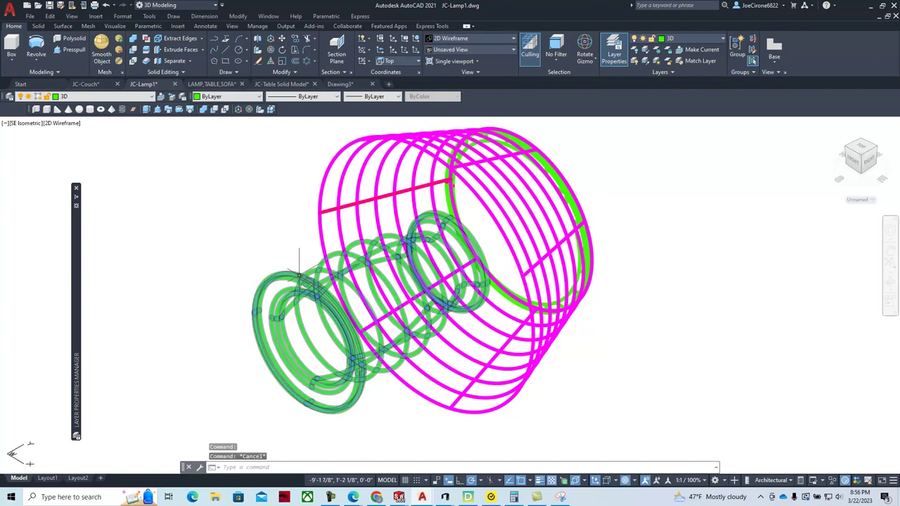
{"action": "left_click", "coordinate": [565, 223]}
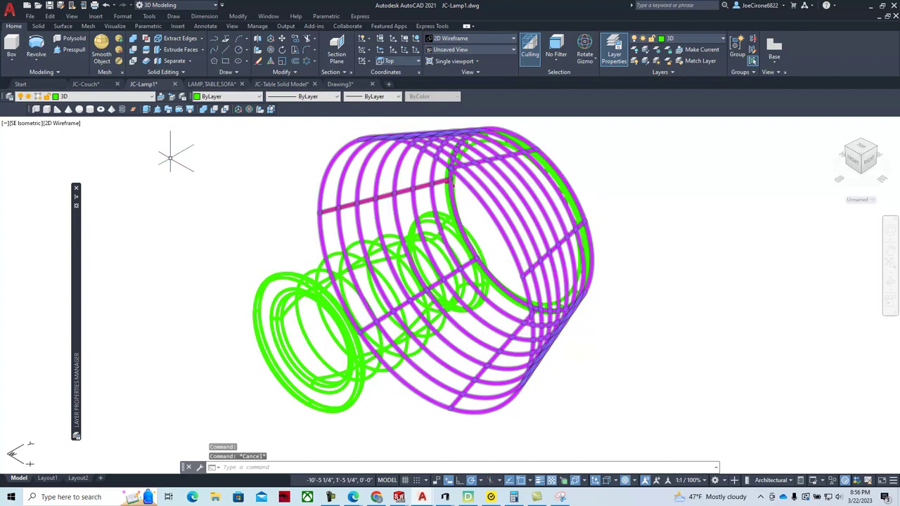
{"action": "left_click", "coordinate": [65, 126]}
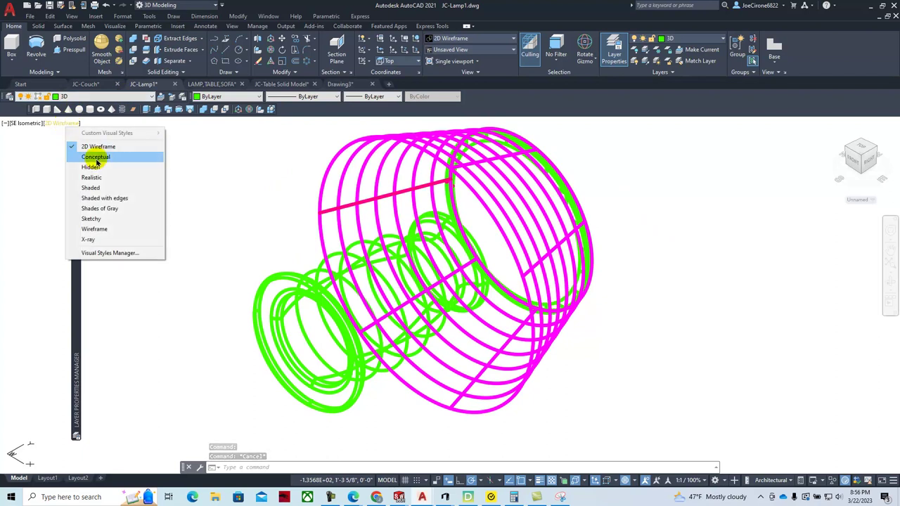
{"action": "left_click", "coordinate": [93, 157]}
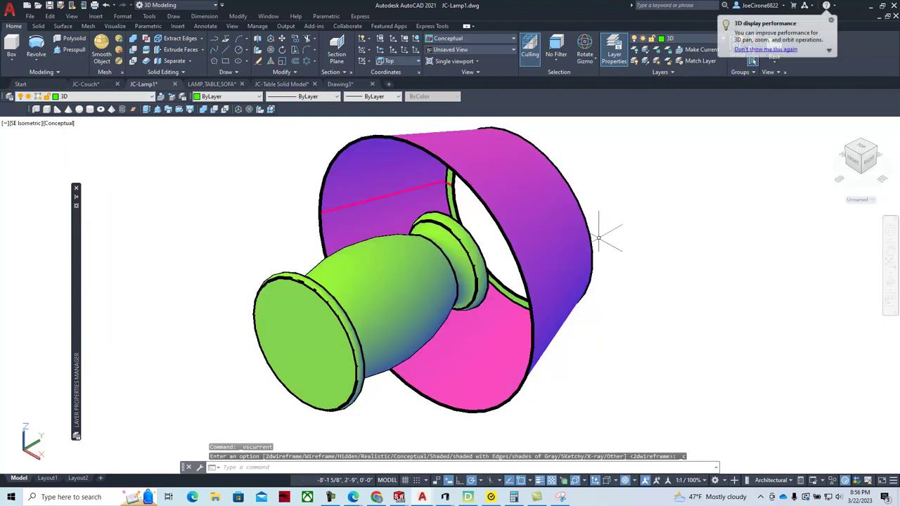
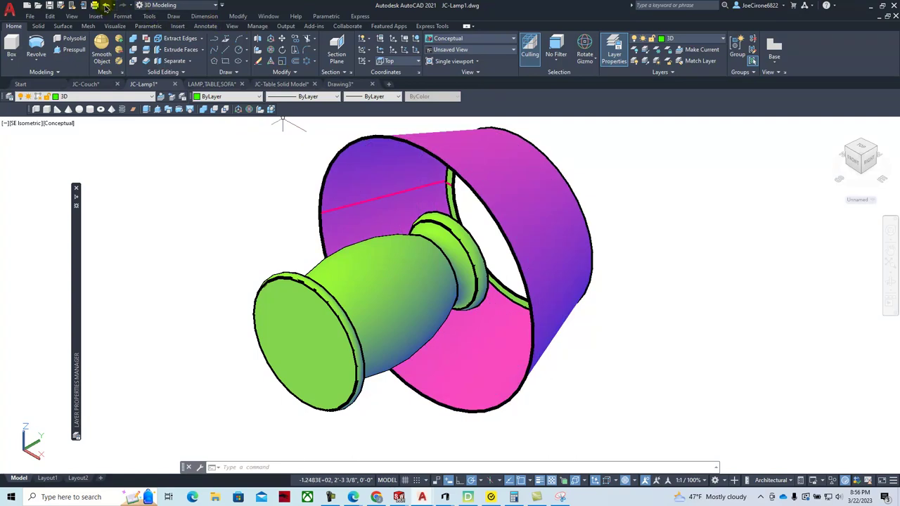
- Undo the shading, magenta colour and revolve, then select the restored magenta profile line
{"action": "left_click", "coordinate": [105, 6]}
{"action": "left_click", "coordinate": [104, 6]}
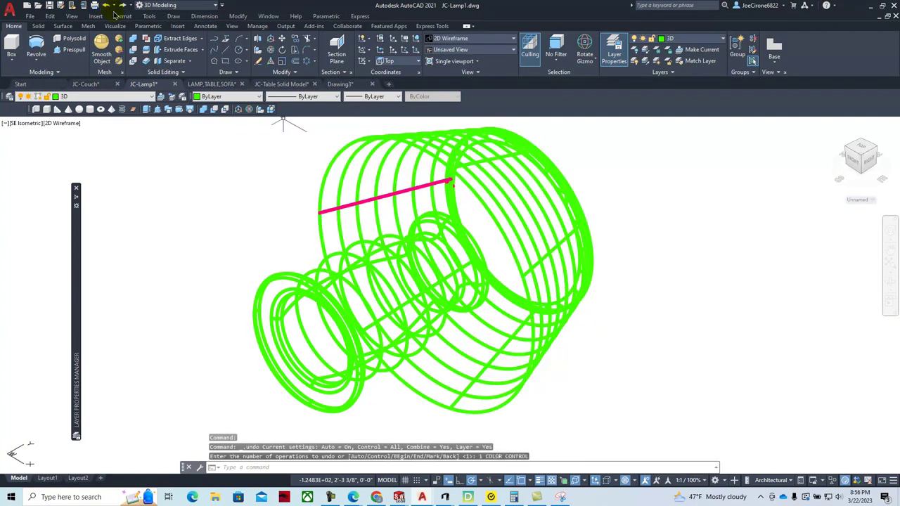
{"action": "left_click", "coordinate": [106, 5]}
{"action": "scroll", "coordinate": [315, 197], "scroll_direction": "up", "scroll_amount": 5}
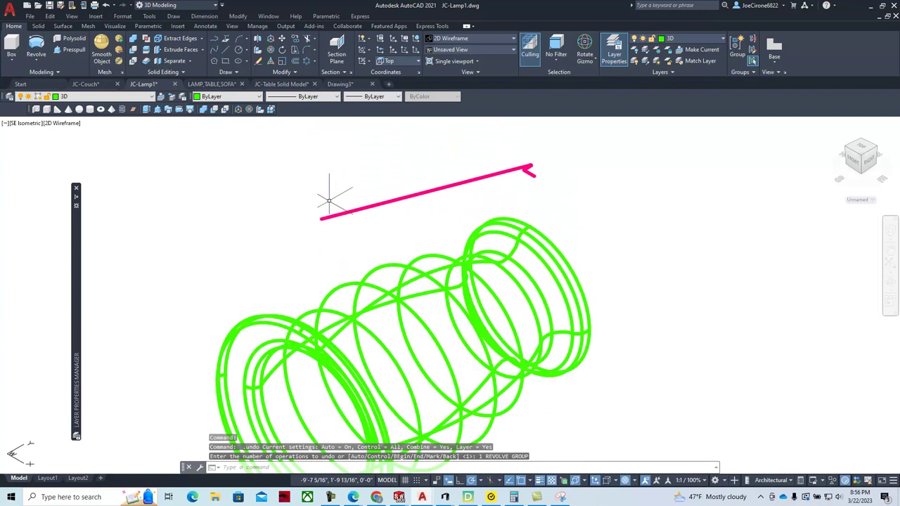
{"action": "scroll", "coordinate": [389, 251], "scroll_direction": "down", "scroll_amount": 2}
{"action": "middle_click_drag", "start_coordinate": [388, 251], "coordinate": [285, 296]}
{"action": "scroll", "coordinate": [286, 295], "scroll_direction": "up", "scroll_amount": 2}
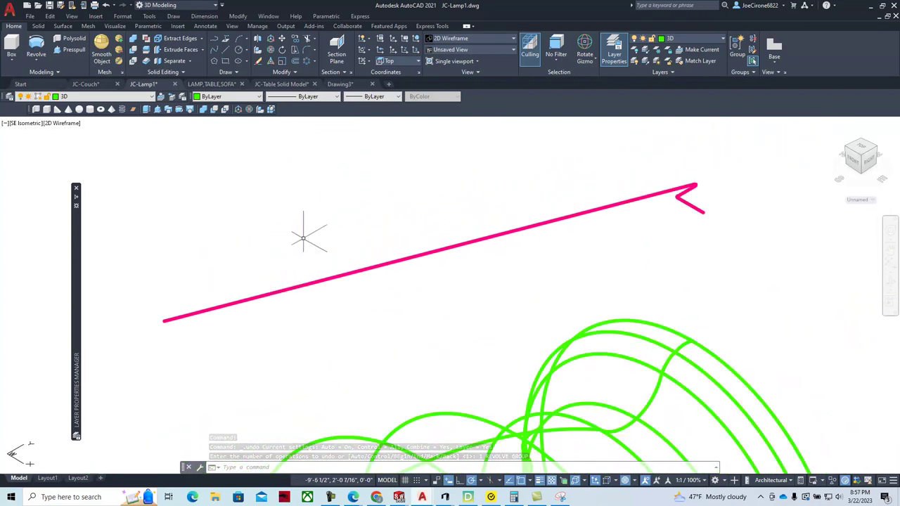
{"action": "left_click", "coordinate": [200, 310]}
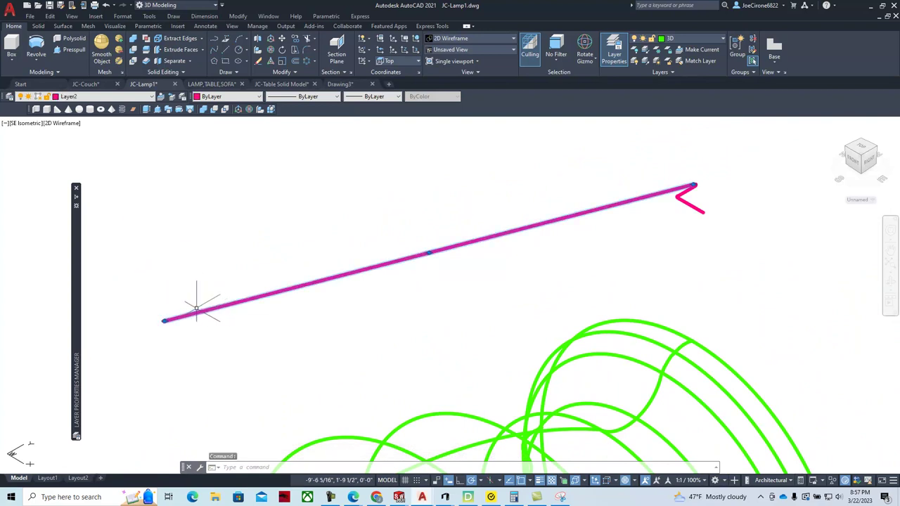
- Use PEDIT to convert the magenta line to a polyline and join its four hook segments
{"action": "key", "text": "Escape"}
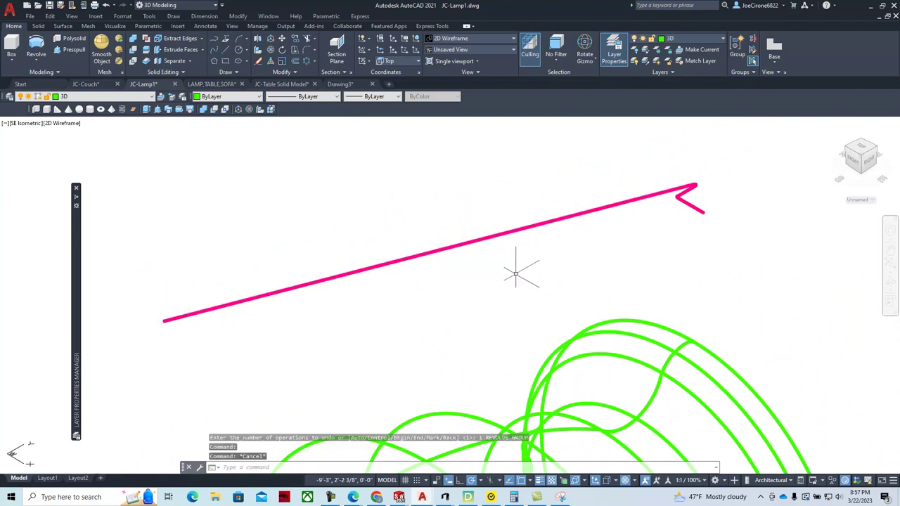
{"action": "type", "text": "pedi"}
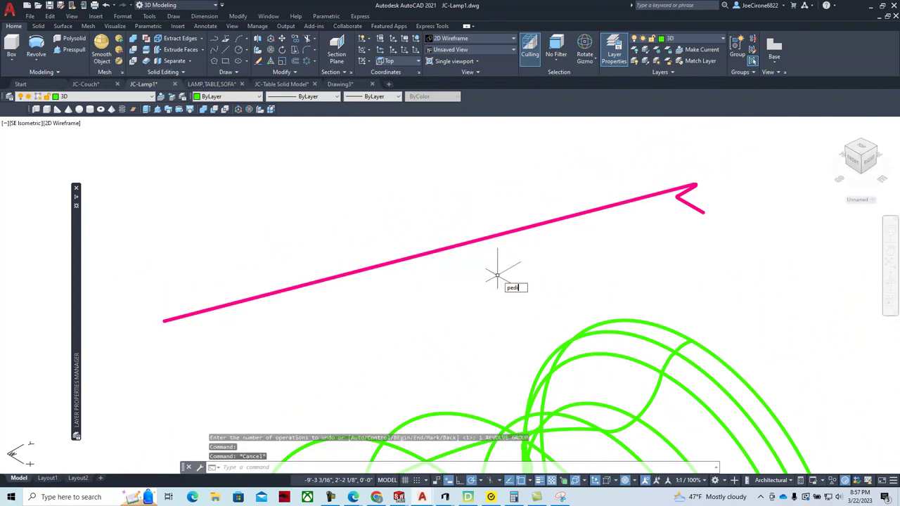
{"action": "type", "text": "t"}
{"action": "key", "text": "Return"}
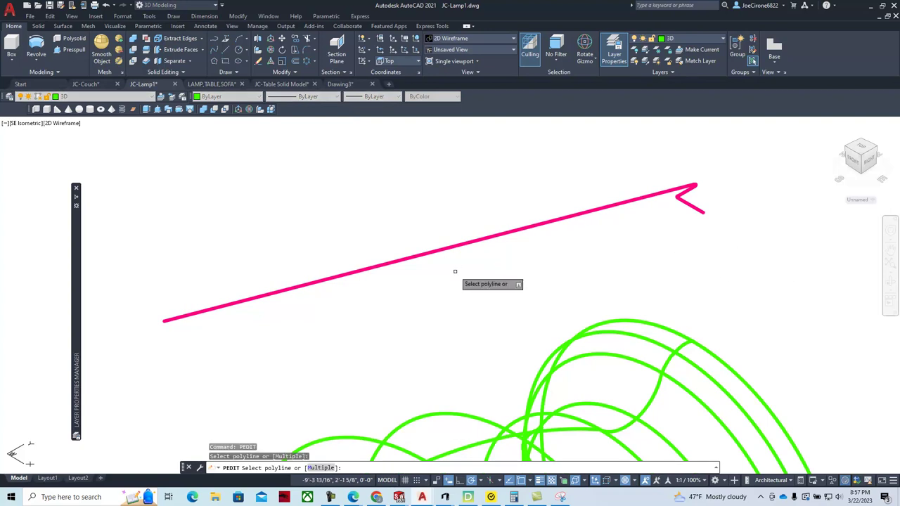
{"action": "left_click", "coordinate": [485, 239]}
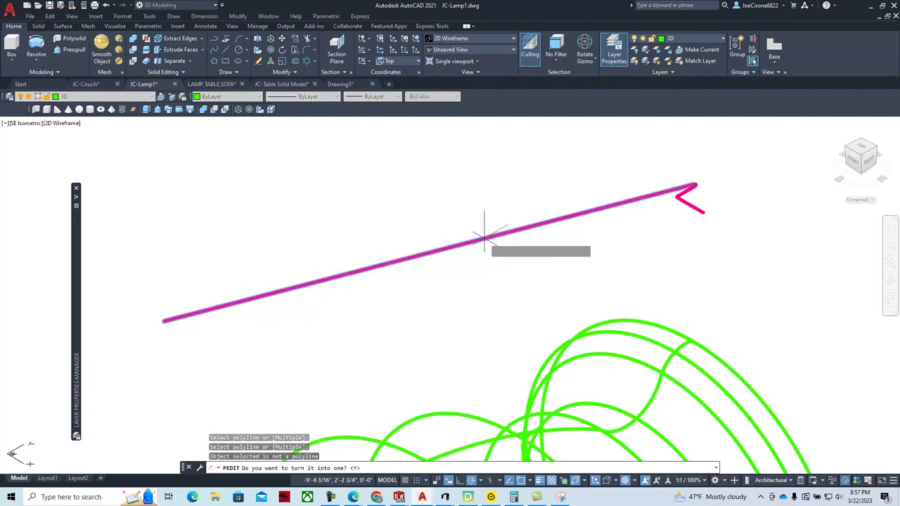
{"action": "right_click", "coordinate": [438, 314]}
{"action": "key", "text": "Down"}
{"action": "key", "text": "Down"}
{"action": "key", "text": "Return"}
{"action": "left_click", "coordinate": [724, 151]}
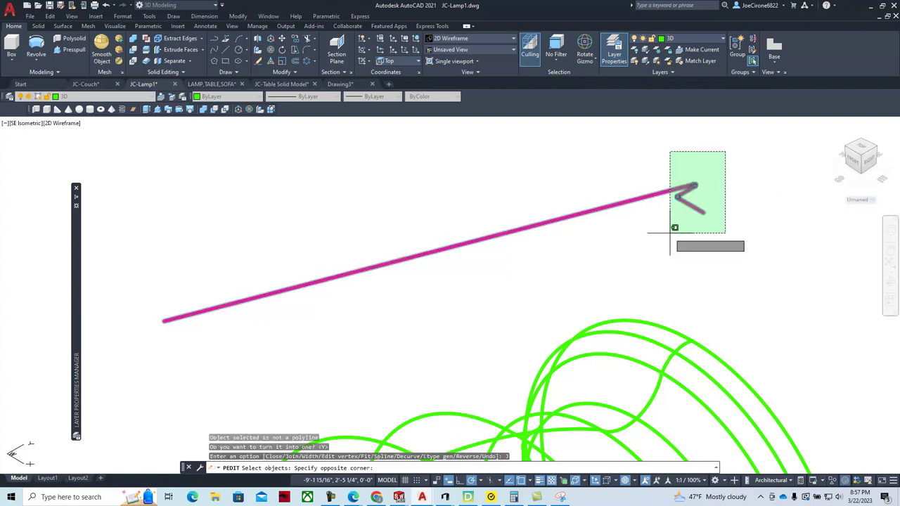
{"action": "left_click", "coordinate": [663, 235]}
{"action": "right_click", "coordinate": [661, 233]}
{"action": "key", "text": "Return"}
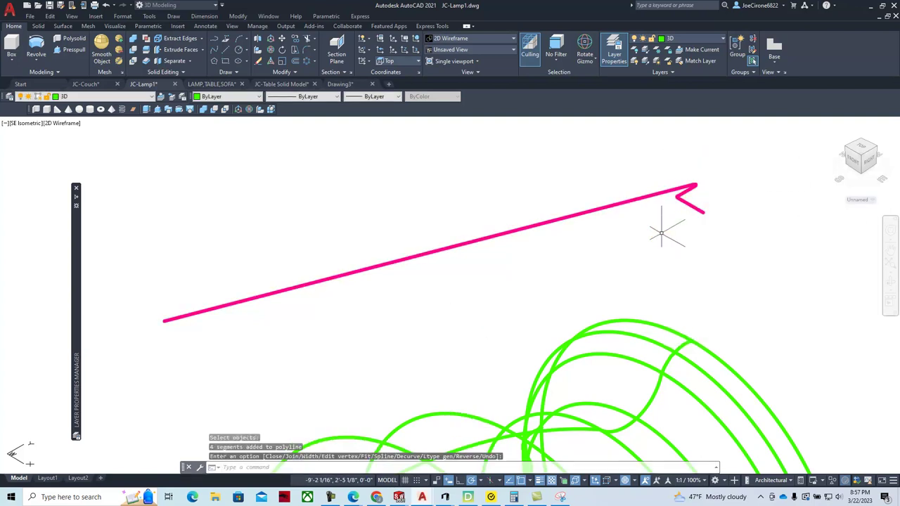
{"action": "left_click", "coordinate": [694, 208]}
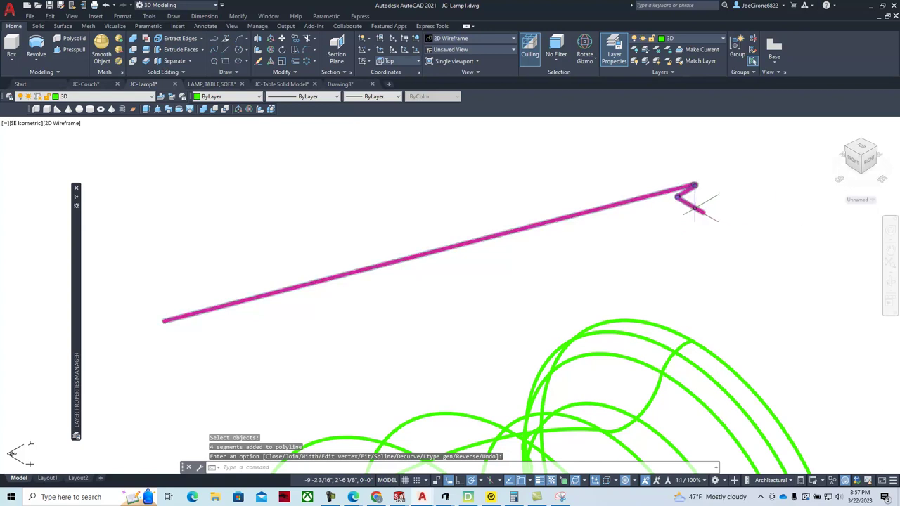
{"action": "key", "text": "Escape"}
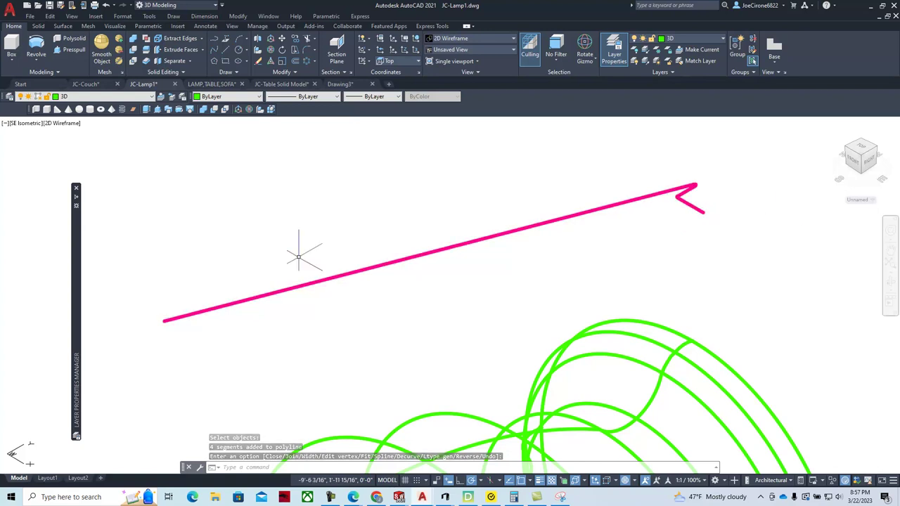
- Start offsetting the magenta polyline by 1/16, then cancel it
{"action": "left_click", "coordinate": [296, 62]}
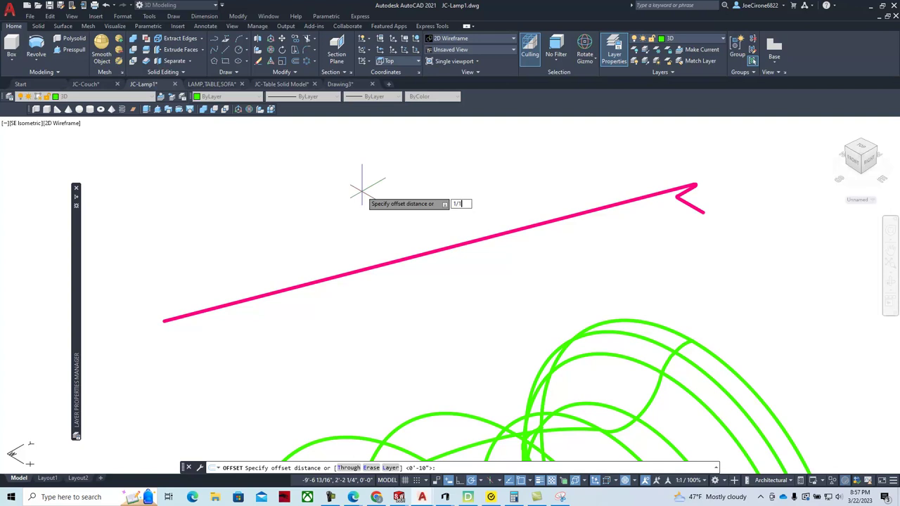
{"action": "type", "text": "1/16"}
{"action": "key", "text": "Return"}
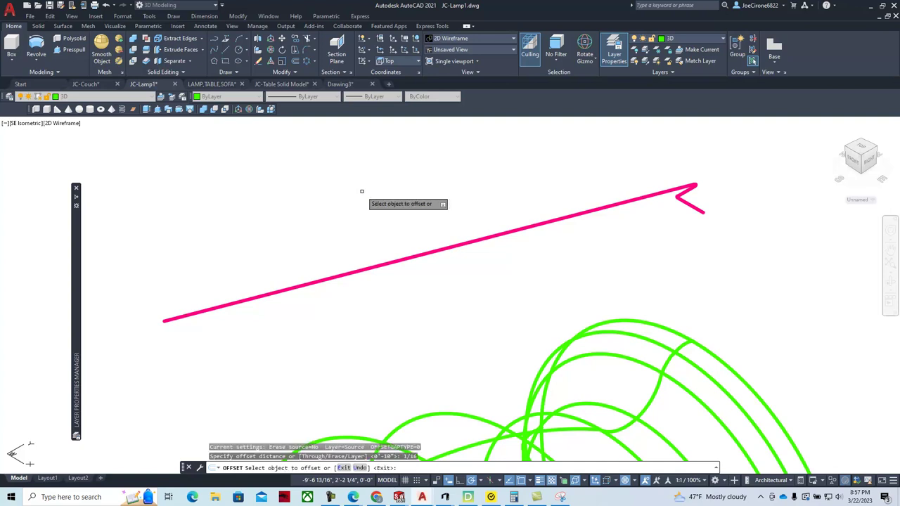
{"action": "left_click", "coordinate": [342, 273]}
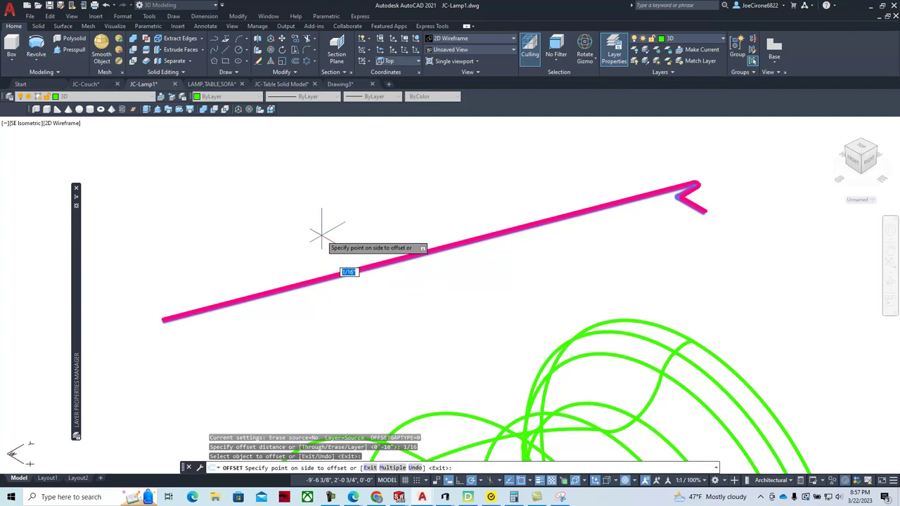
{"action": "key", "text": "Escape"}
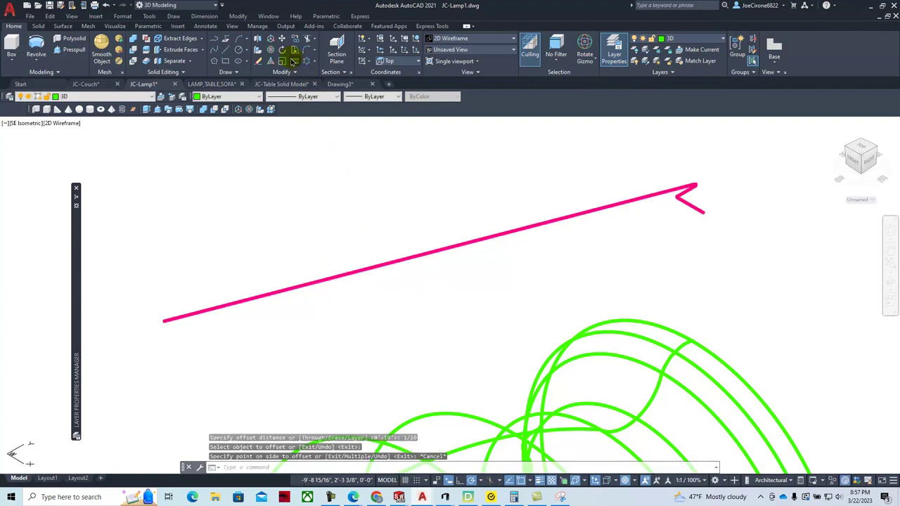
- Offset the magenta polyline 1/8 above the original
{"action": "left_click", "coordinate": [293, 61]}
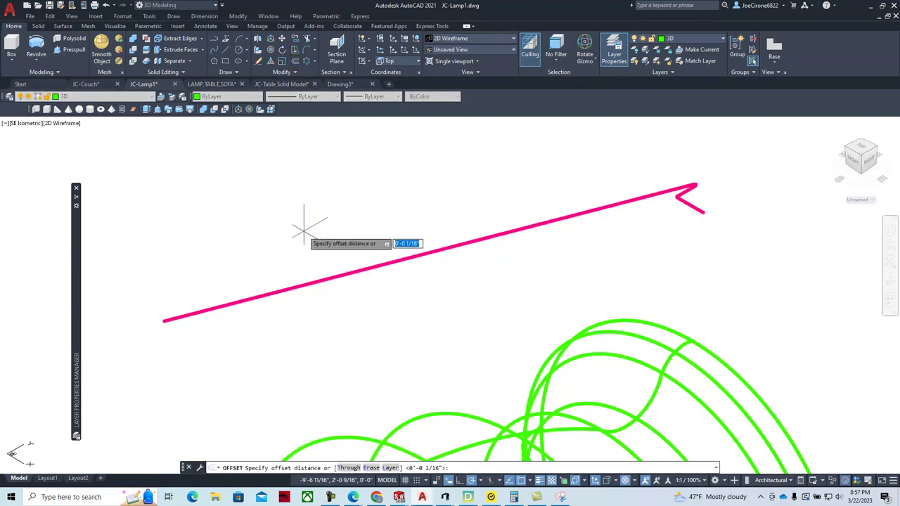
{"action": "type", "text": "1/8"}
{"action": "key", "text": "Return"}
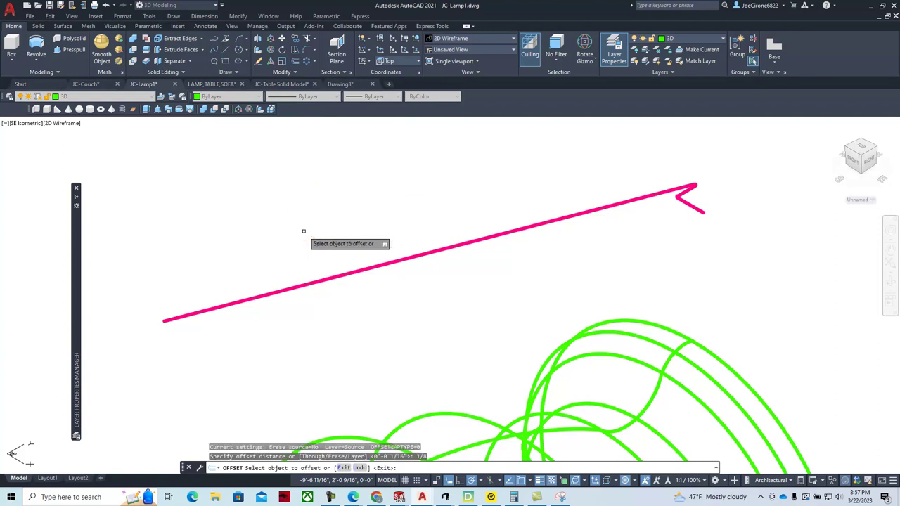
{"action": "left_click", "coordinate": [331, 278]}
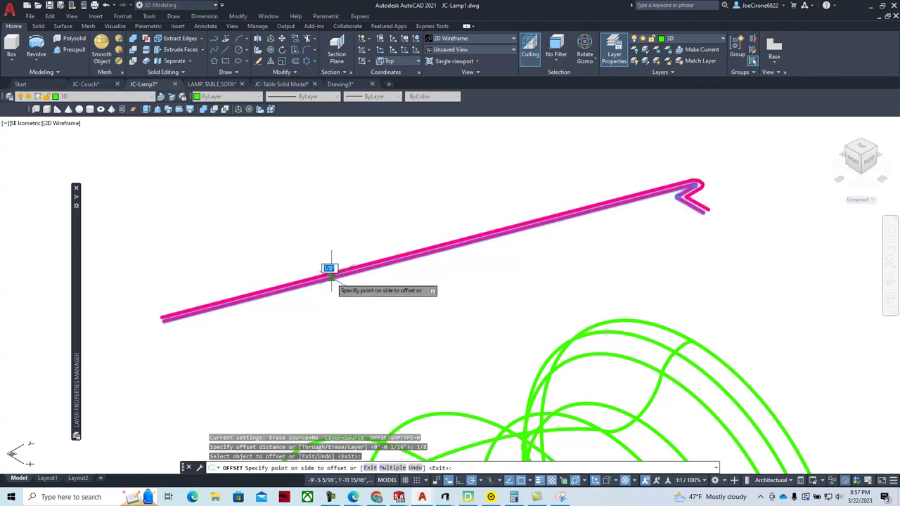
{"action": "left_click", "coordinate": [318, 233]}
{"action": "key", "text": "Escape"}
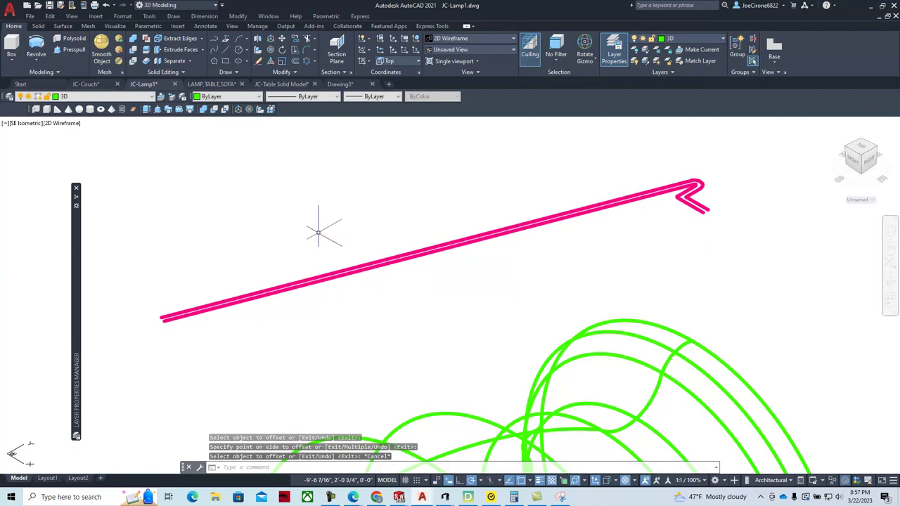
{"action": "scroll", "coordinate": [211, 310], "scroll_direction": "up", "scroll_amount": 4}
{"action": "middle_click_drag", "start_coordinate": [134, 274], "coordinate": [329, 274]}
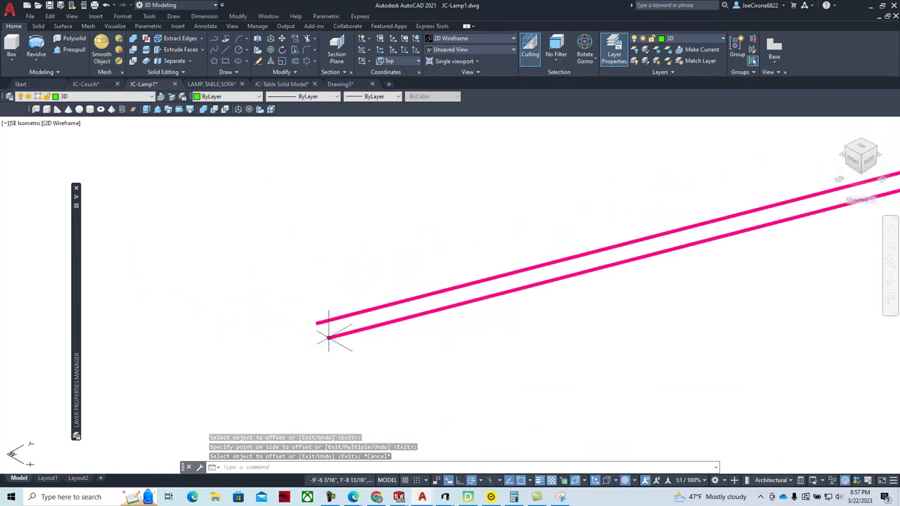
- Cap the left ends of the two profile lines with a line matched to the magenta properties
{"action": "left_click", "coordinate": [224, 53]}
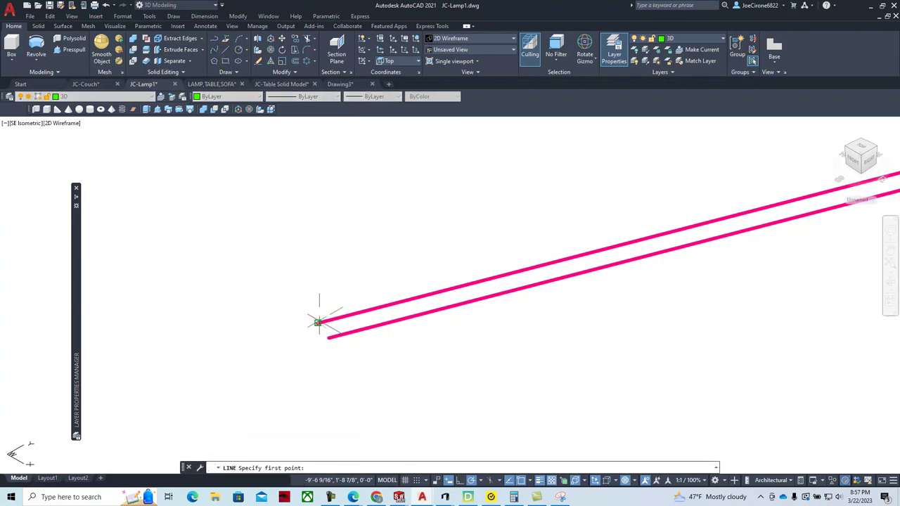
{"action": "left_click", "coordinate": [317, 323]}
{"action": "left_click", "coordinate": [329, 338]}
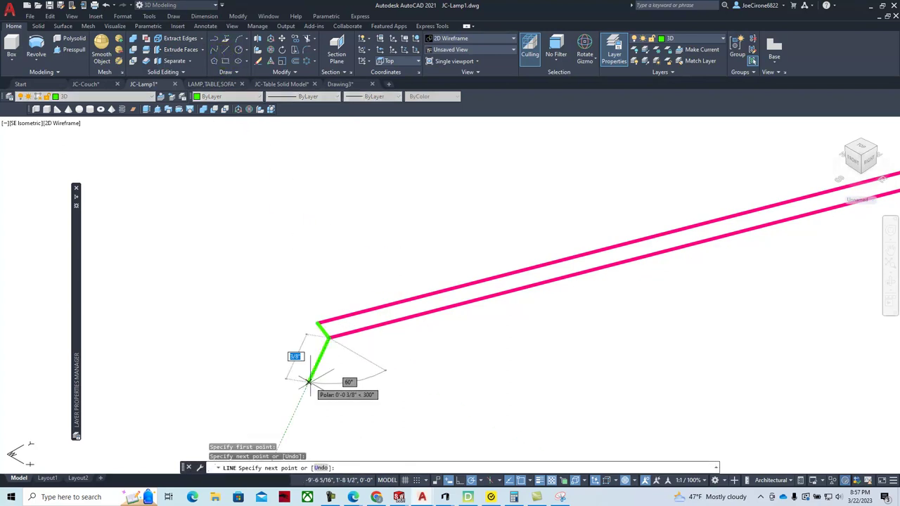
{"action": "key", "text": "Escape"}
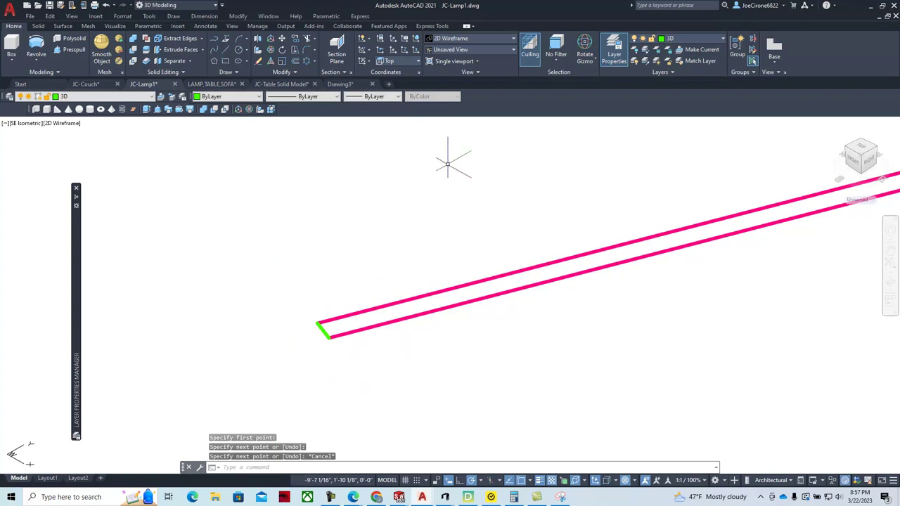
{"action": "type", "text": "matchpro"}
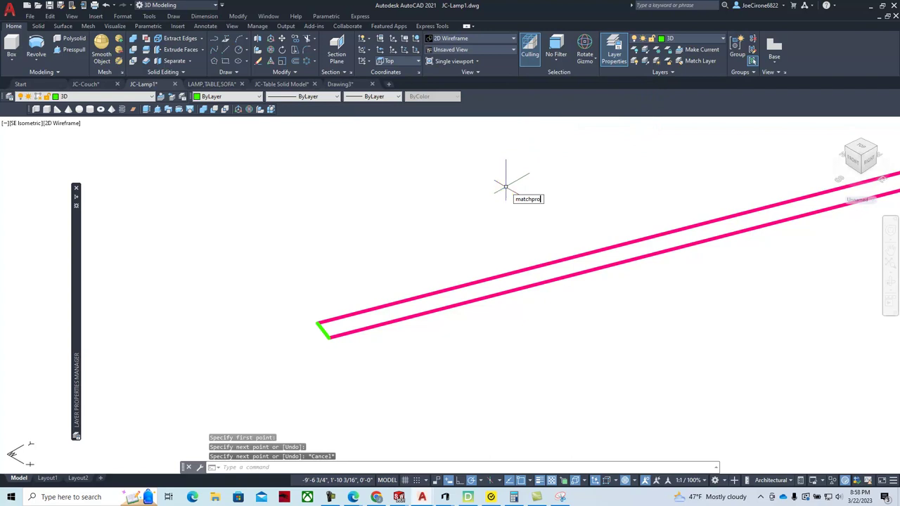
{"action": "type", "text": "a"}
{"action": "key", "text": "Return"}
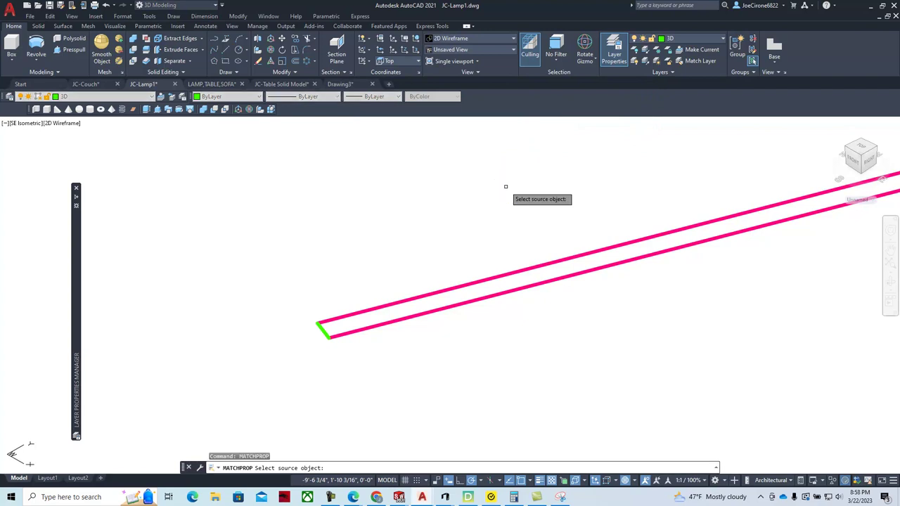
{"action": "left_click", "coordinate": [408, 300]}
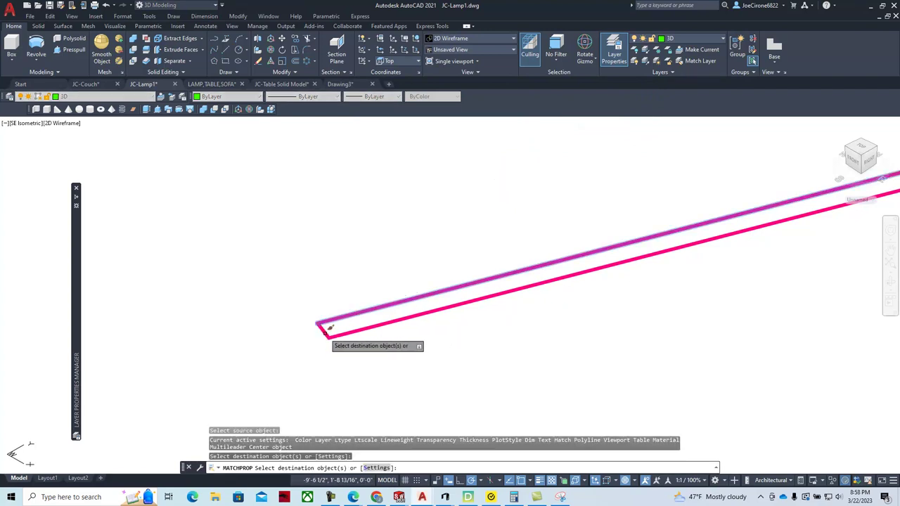
{"action": "key", "text": "Return"}
- Draw a closing line at the hooked end, from the hook's lower end to the outline's corner
{"action": "middle_click_drag", "start_coordinate": [386, 295], "coordinate": [291, 332]}
{"action": "scroll", "coordinate": [291, 332], "scroll_direction": "up", "scroll_amount": 3}
{"action": "mouse_move", "coordinate": [466, 281]}
{"action": "middle_mouse_down"}
{"action": "mouse_move", "coordinate": [377, 185]}
{"action": "mouse_move", "coordinate": [131, 180]}
{"action": "middle_mouse_up"}
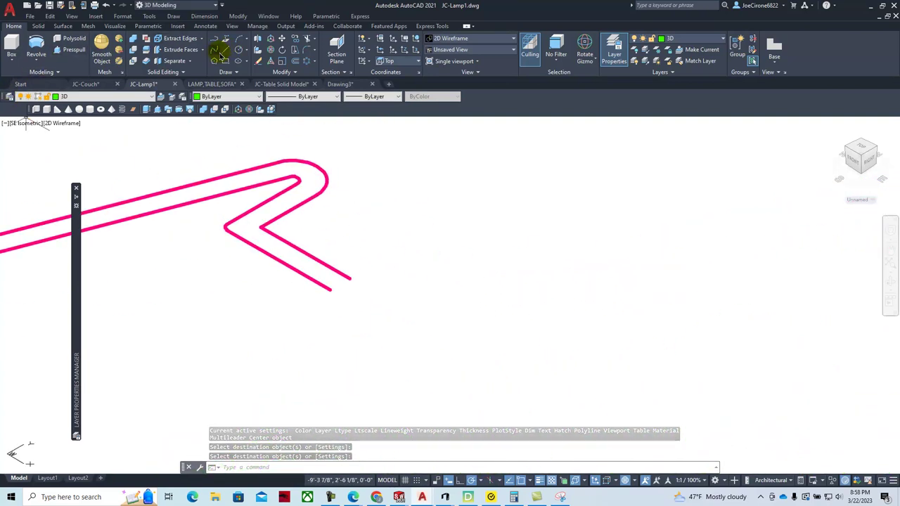
{"action": "type", "text": "l"}
{"action": "key", "text": "Return"}
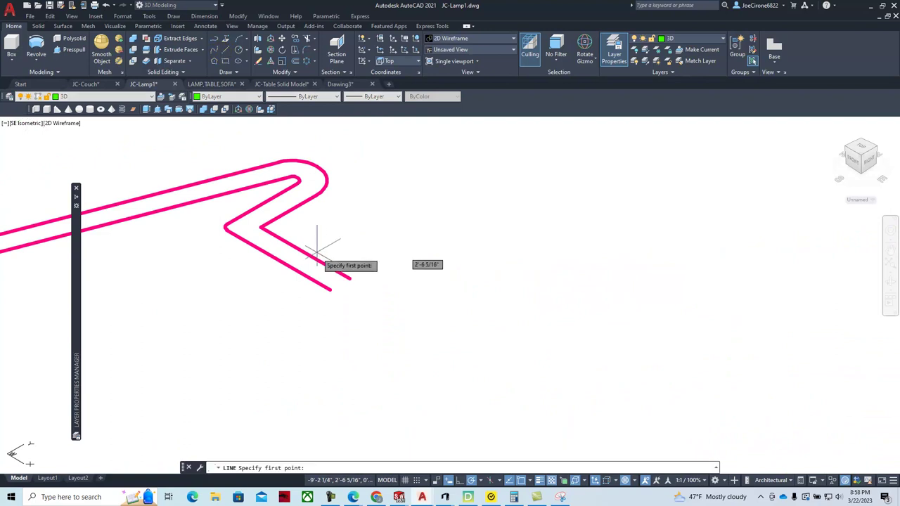
{"action": "left_click", "coordinate": [331, 289]}
{"action": "left_click", "coordinate": [348, 279]}
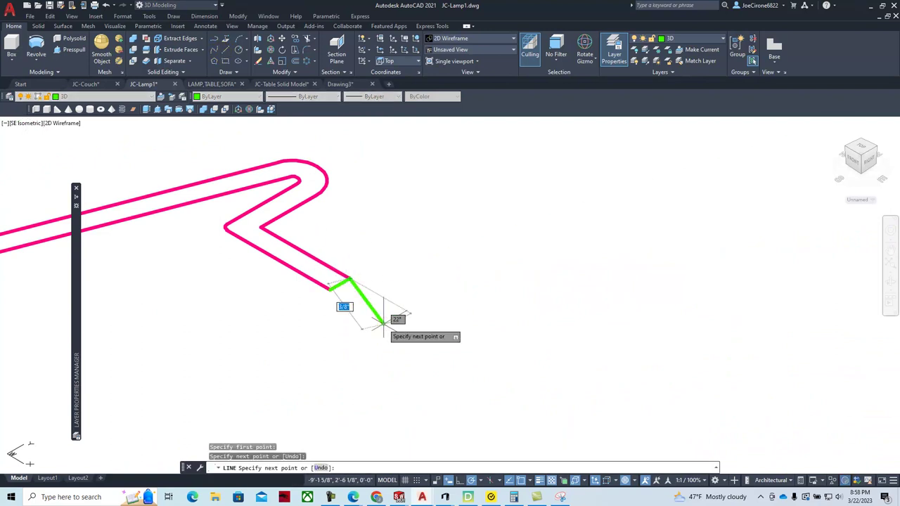
{"action": "key", "text": "Escape"}
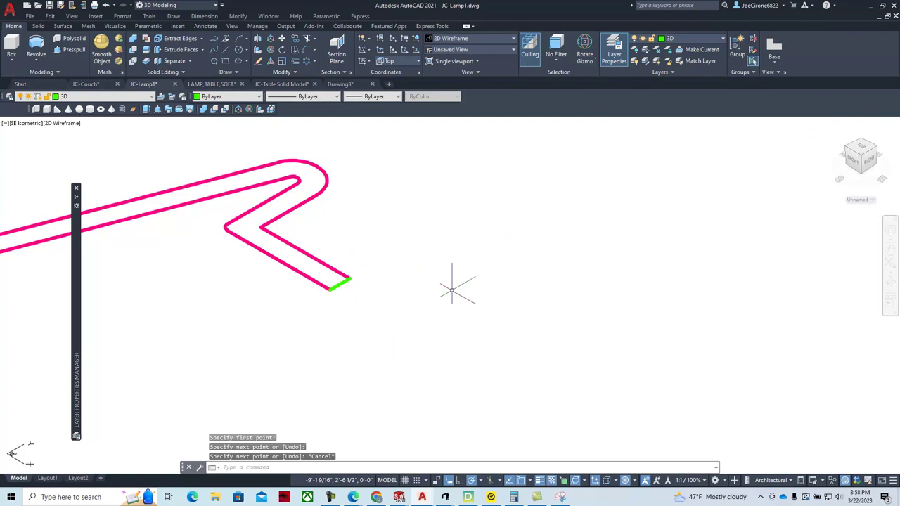
- Match the new closing line to the magenta outline's properties with MATCHPROP
{"action": "type", "text": "mat"}
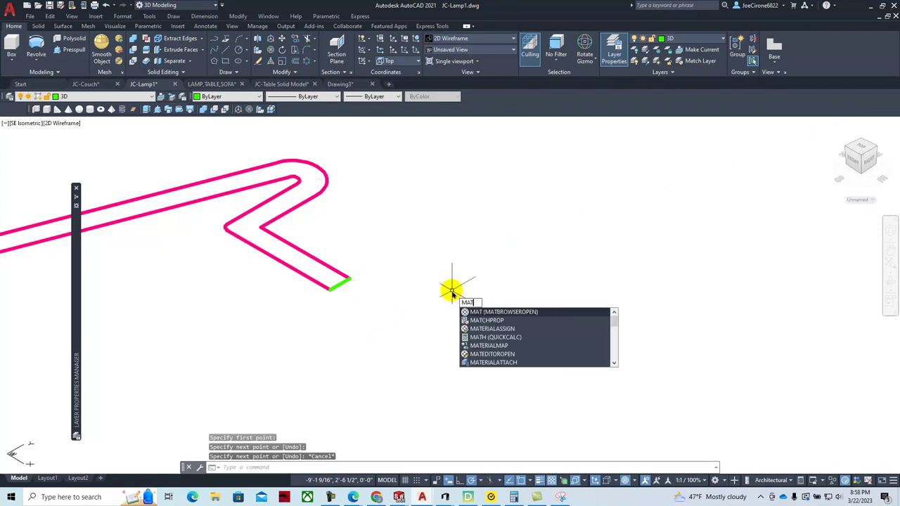
{"action": "key", "text": "Down"}
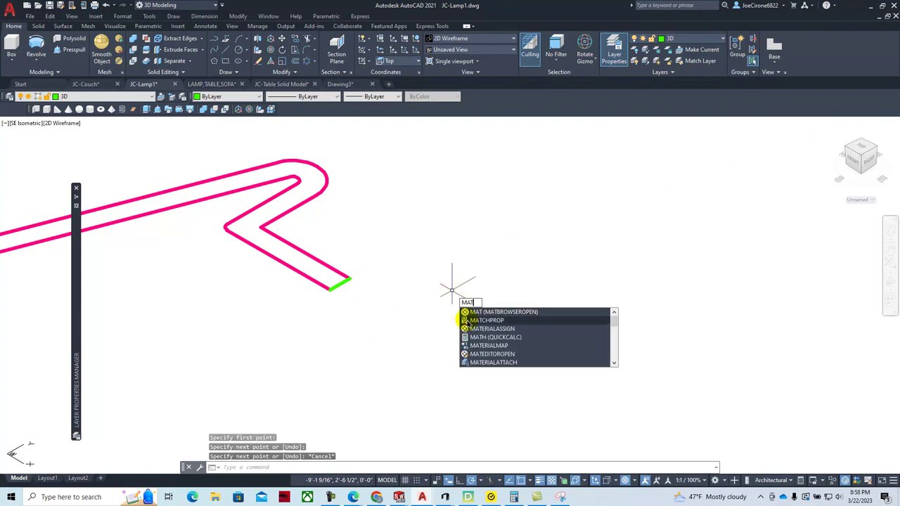
{"action": "key", "text": "Return"}
{"action": "left_click", "coordinate": [344, 279]}
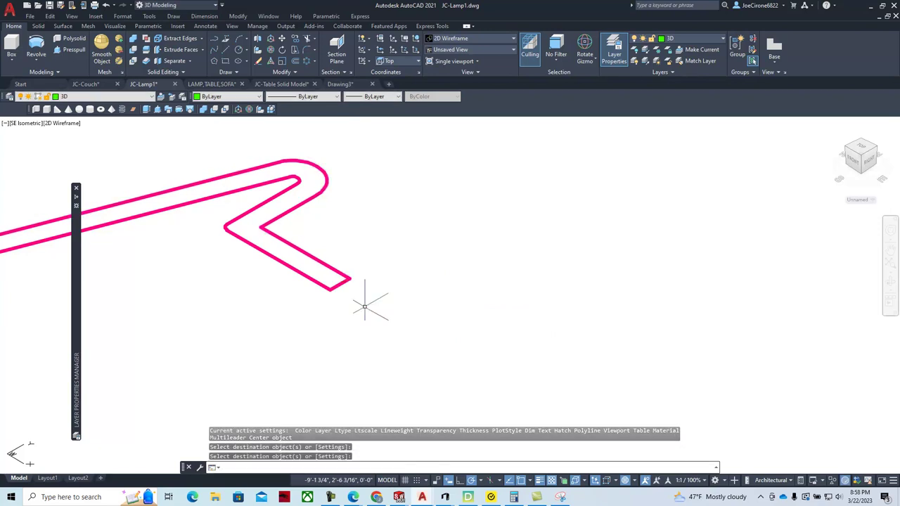
{"action": "key", "text": "Escape"}
{"action": "type", "text": "PD"}
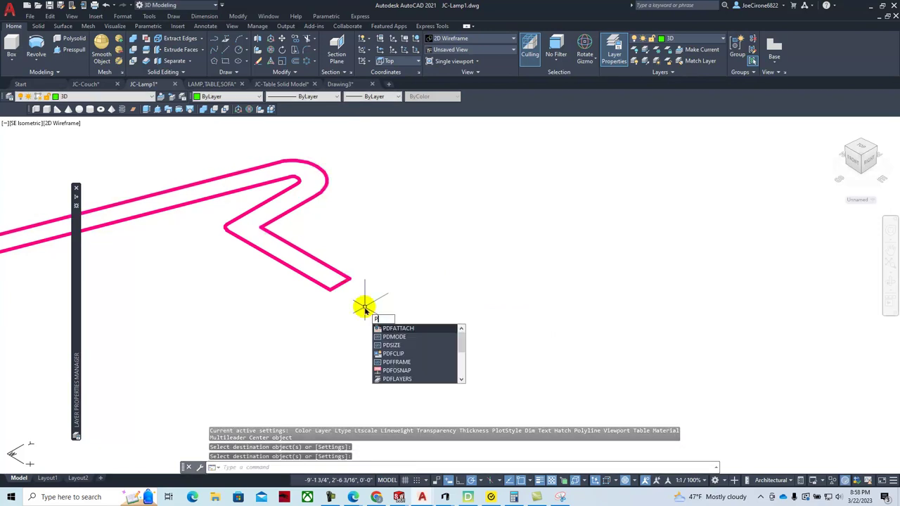
{"action": "key", "text": "Escape"}
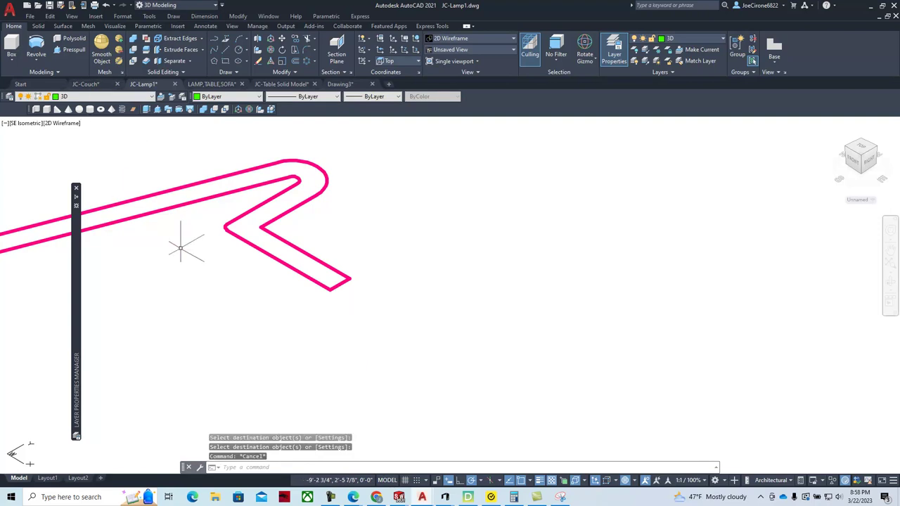
- Zoom out to show the whole outline and start a Region crossing selection around it
{"action": "scroll", "coordinate": [363, 306], "scroll_direction": "down", "scroll_amount": 4}
{"action": "middle_click_drag", "start_coordinate": [287, 305], "coordinate": [651, 288]}
{"action": "scroll", "coordinate": [548, 284], "scroll_direction": "down", "scroll_amount": 2}
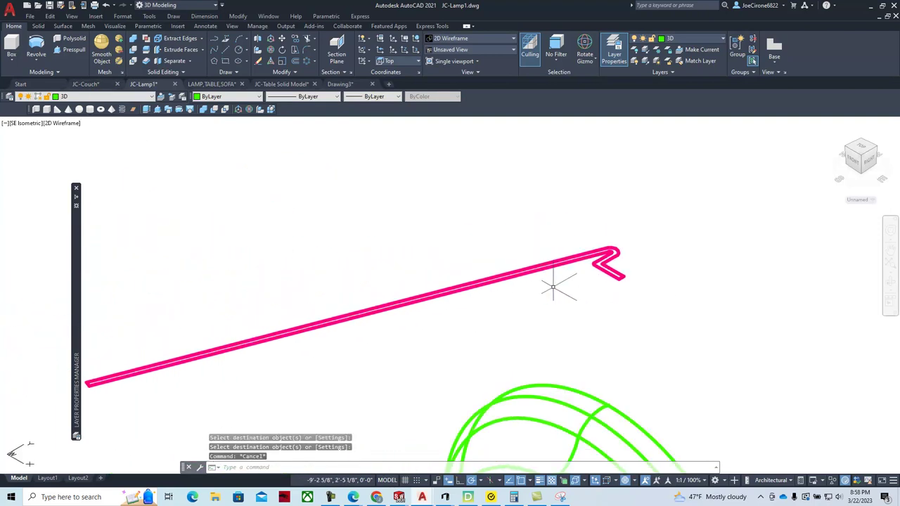
{"action": "left_click", "coordinate": [238, 72]}
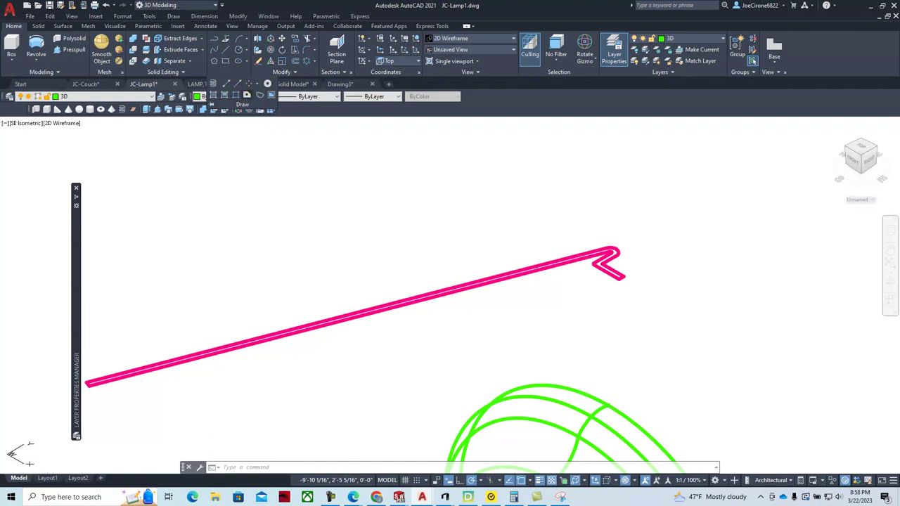
{"action": "left_click", "coordinate": [245, 95]}
{"action": "left_click", "coordinate": [675, 227]}
- Create a single region from the crossing-selected closed outline
{"action": "left_click", "coordinate": [602, 278]}
{"action": "left_click", "coordinate": [140, 300]}
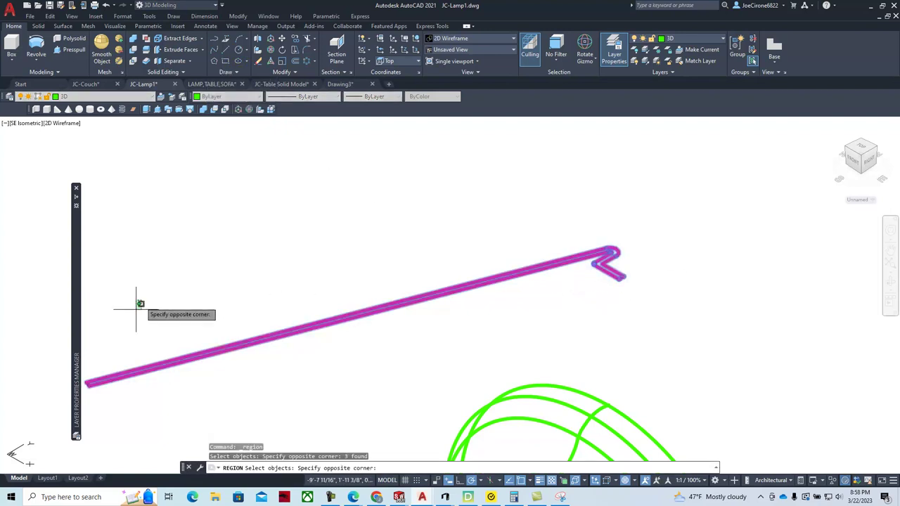
{"action": "left_click", "coordinate": [48, 415]}
{"action": "key", "text": "Return"}
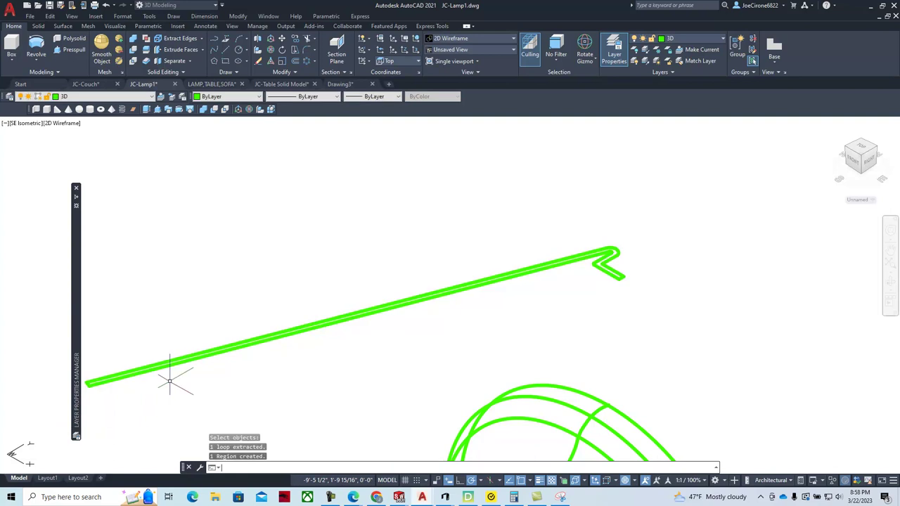
{"action": "key", "text": "Return"}
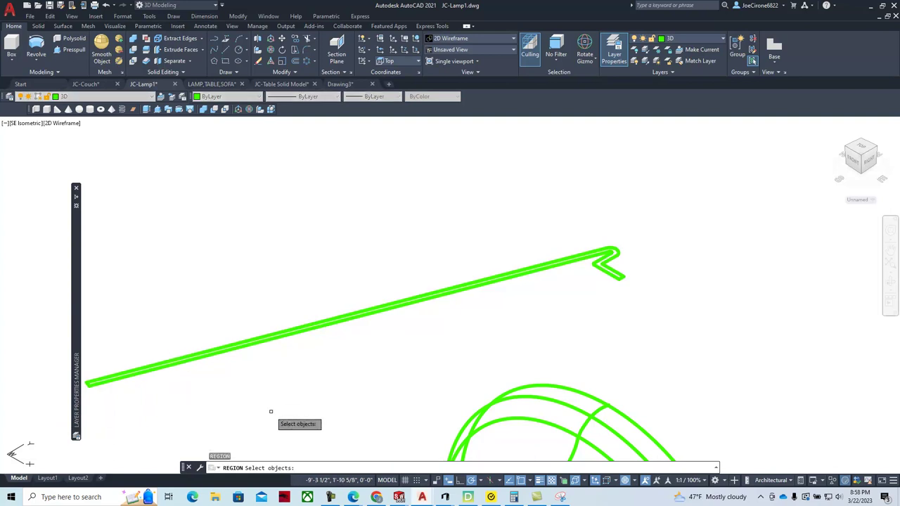
{"action": "key", "text": "Escape"}
- Give the new region colour 210 through Select Colors
{"action": "left_click", "coordinate": [279, 337]}
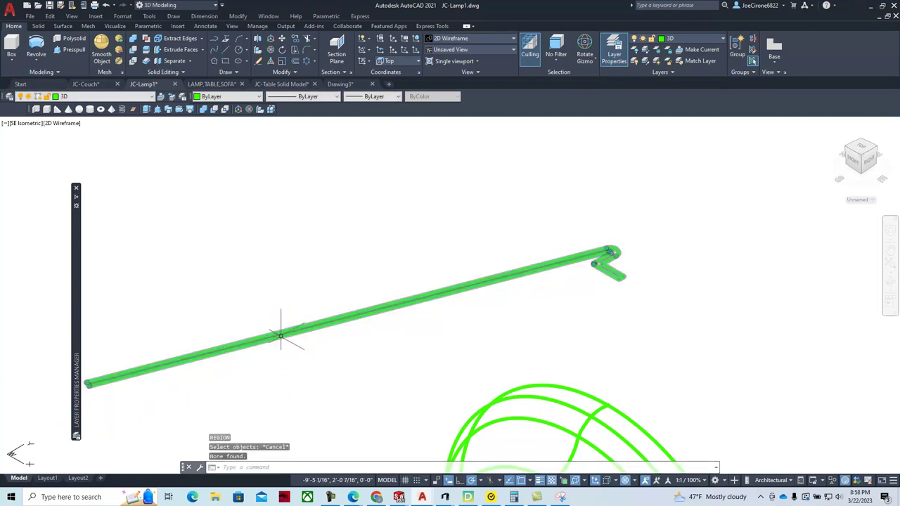
{"action": "left_click", "coordinate": [279, 339]}
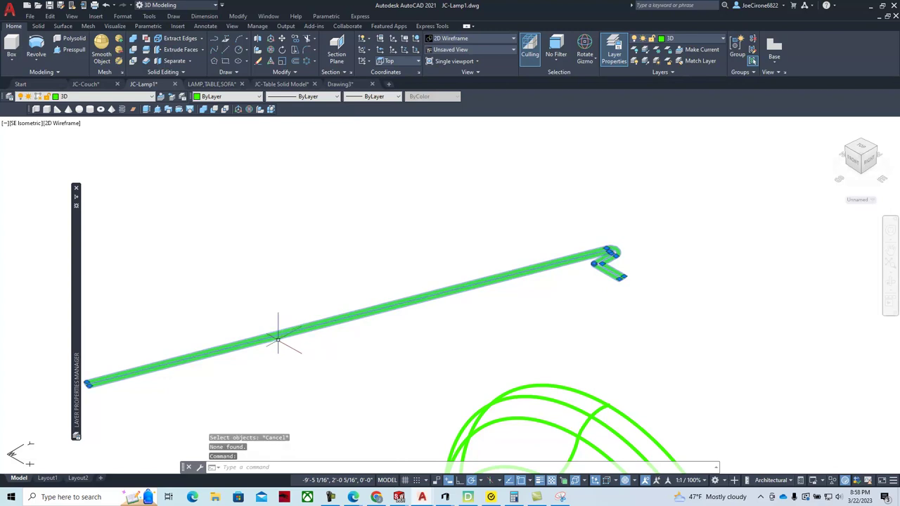
{"action": "left_click", "coordinate": [257, 97]}
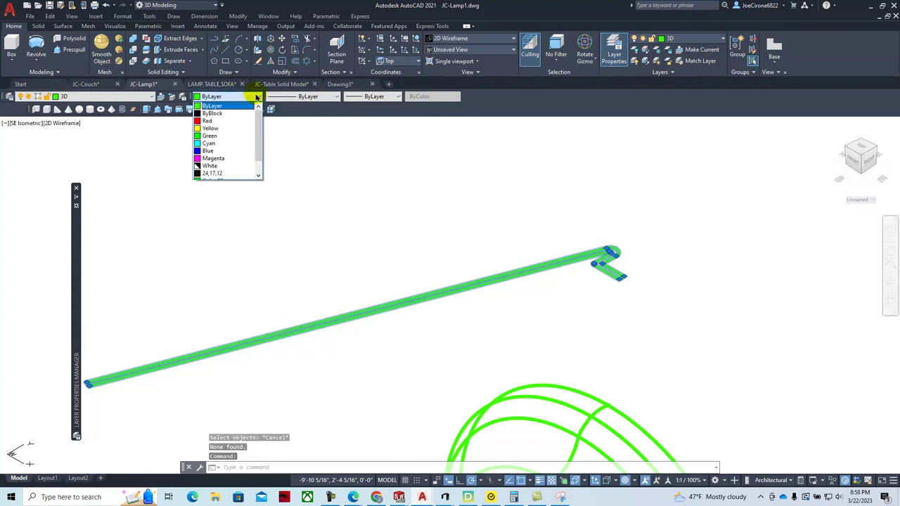
{"action": "scroll", "coordinate": [259, 168], "scroll_direction": "down", "scroll_amount": 2}
{"action": "left_click", "coordinate": [223, 173]}
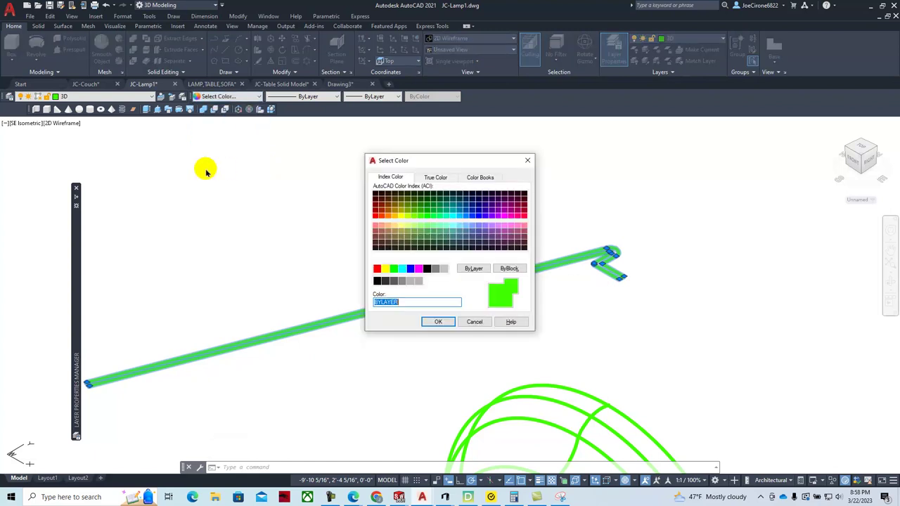
{"action": "left_click", "coordinate": [505, 217]}
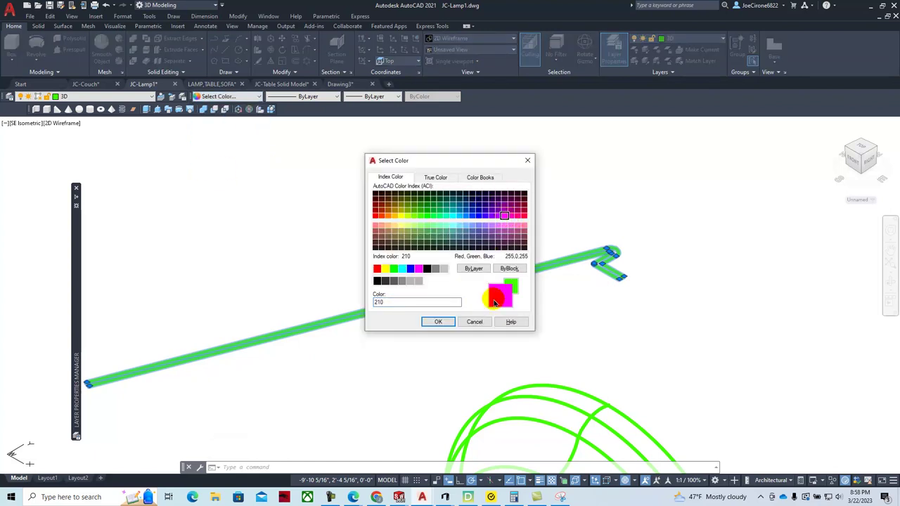
{"action": "left_click", "coordinate": [437, 322]}
{"action": "scroll", "coordinate": [387, 337], "scroll_direction": "down", "scroll_amount": 8}
{"action": "middle_click_drag", "start_coordinate": [435, 316], "coordinate": [403, 261]}
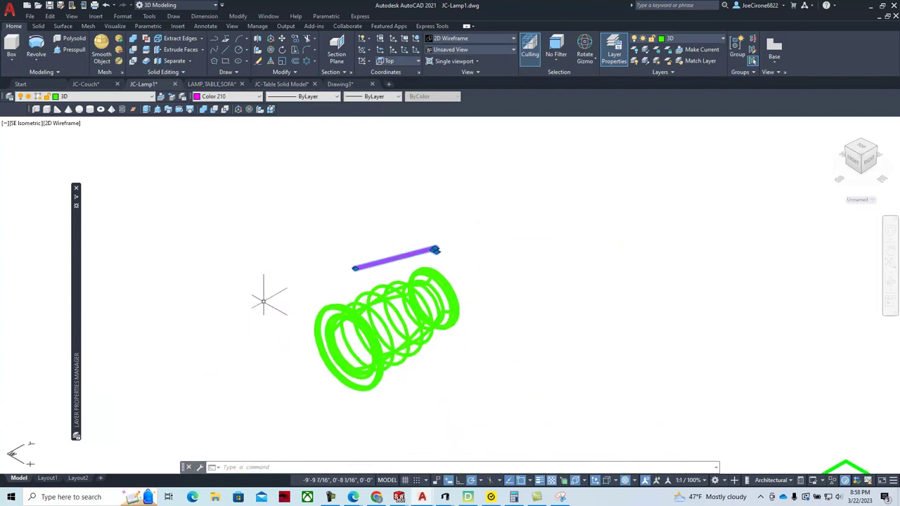
{"action": "key", "text": "Escape"}
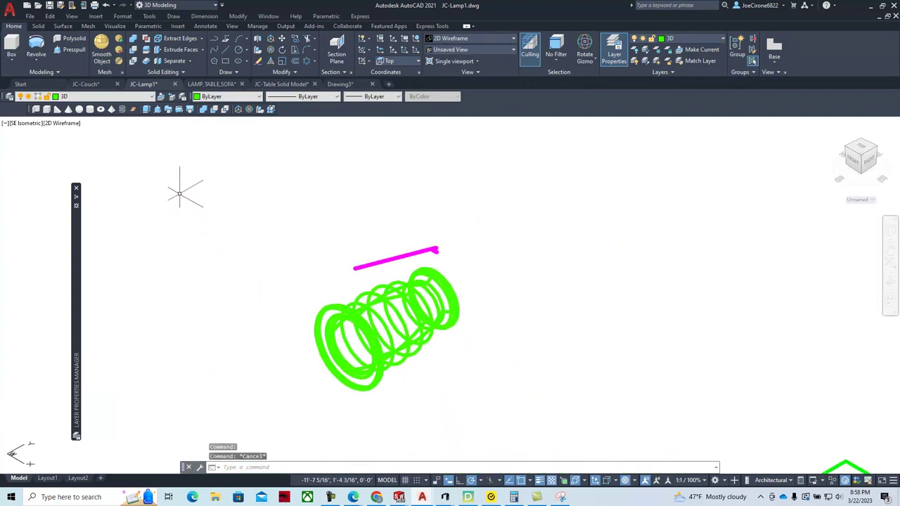
- Revolve the magenta profile 360° about an axis along the coil to form the shade
{"action": "left_click", "coordinate": [36, 48]}
{"action": "left_click", "coordinate": [440, 236]}
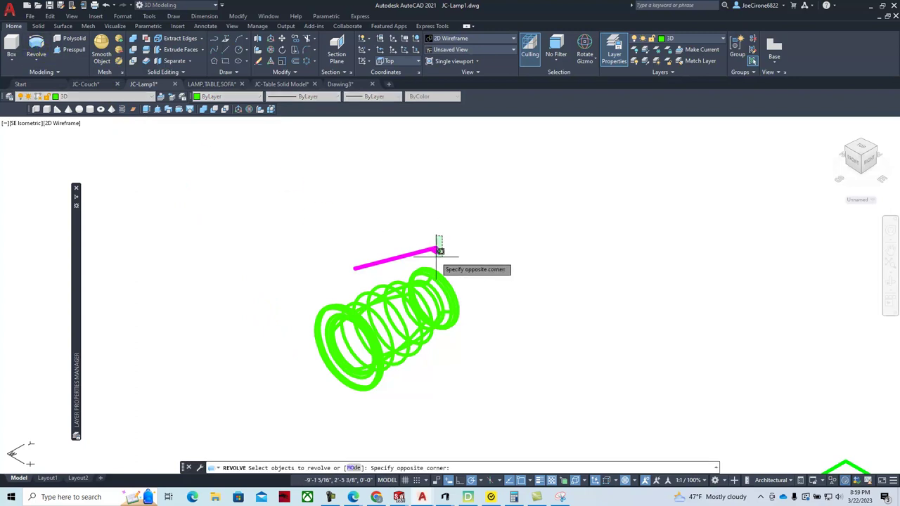
{"action": "left_click", "coordinate": [439, 251]}
{"action": "key", "text": "Return"}
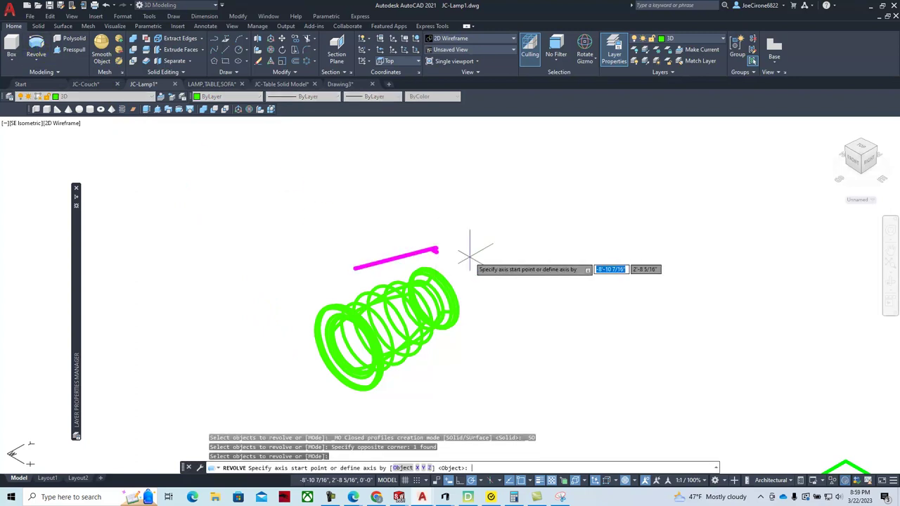
{"action": "left_click", "coordinate": [350, 346]}
{"action": "left_click", "coordinate": [429, 300]}
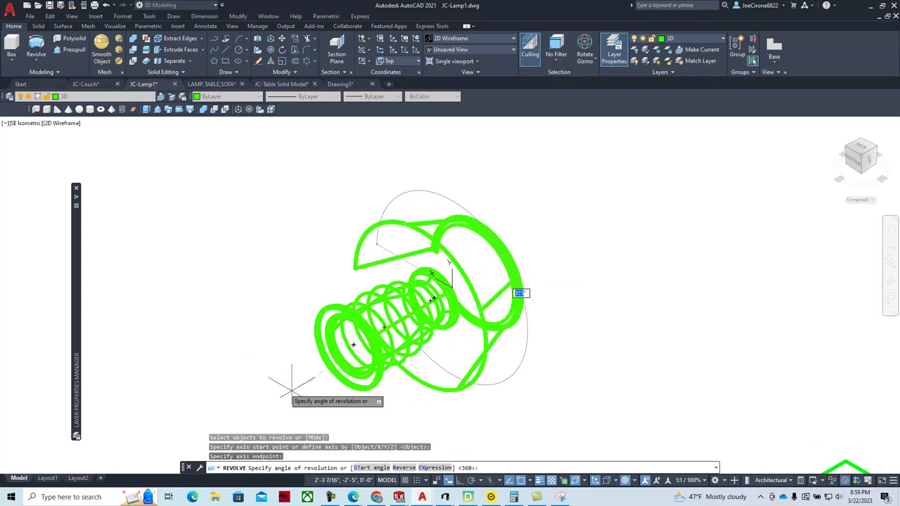
{"action": "left_click", "coordinate": [239, 294]}
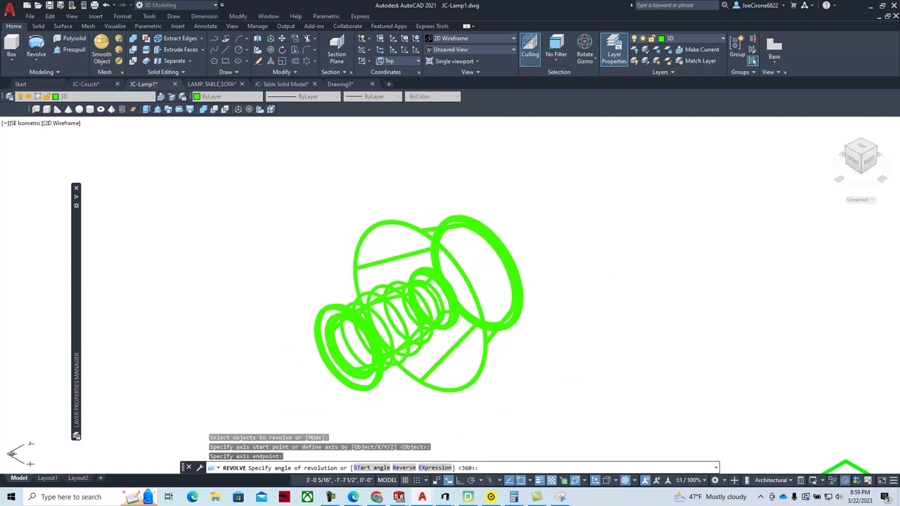
{"action": "type", "text": "360"}
{"action": "key", "text": "Return"}
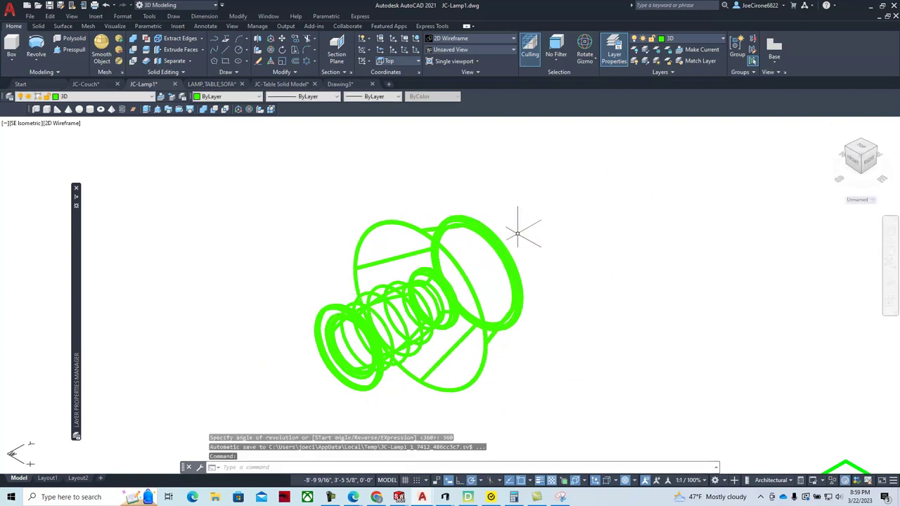
- Move the new lamp shade solid onto Layer1
{"action": "left_click", "coordinate": [446, 257]}
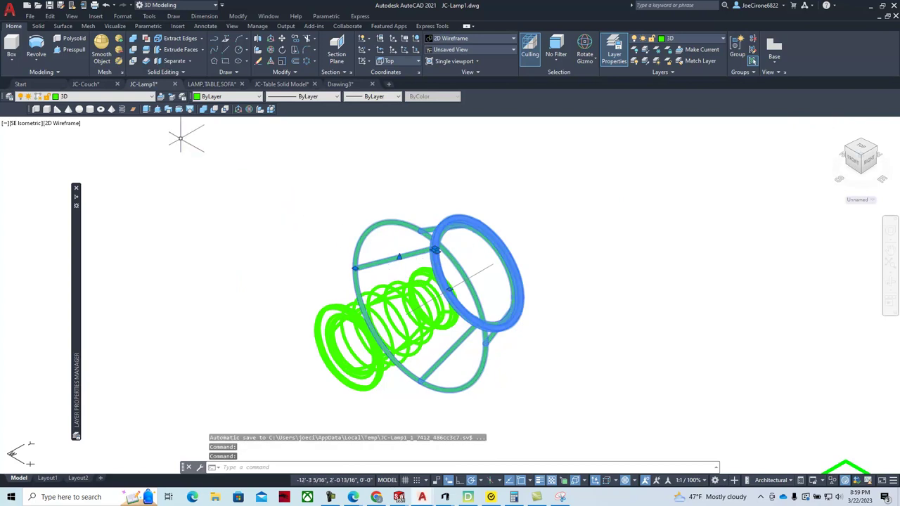
{"action": "left_click", "coordinate": [150, 99]}
{"action": "left_click", "coordinate": [134, 125]}
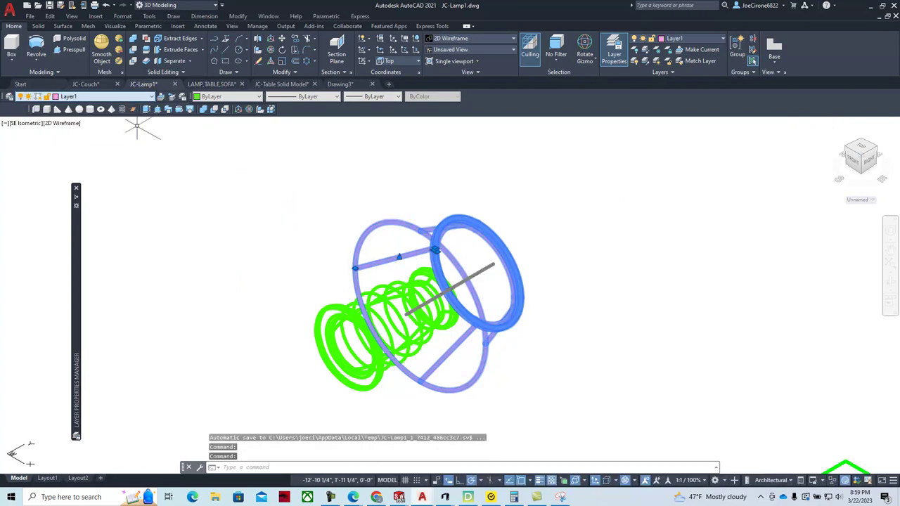
{"action": "key", "text": "Escape"}
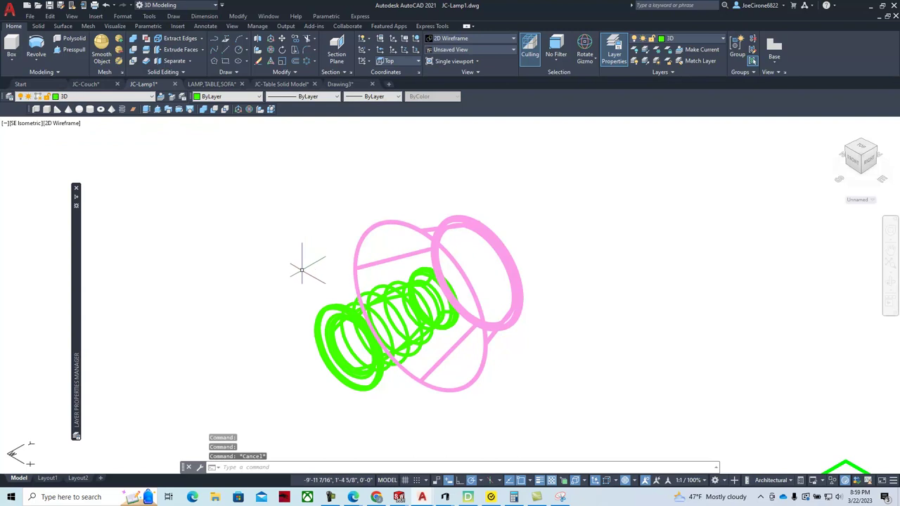
- Switch the visual style to Conceptual so the purple shade and green base appear shaded
{"action": "scroll", "coordinate": [271, 242], "scroll_direction": "down", "scroll_amount": 4}
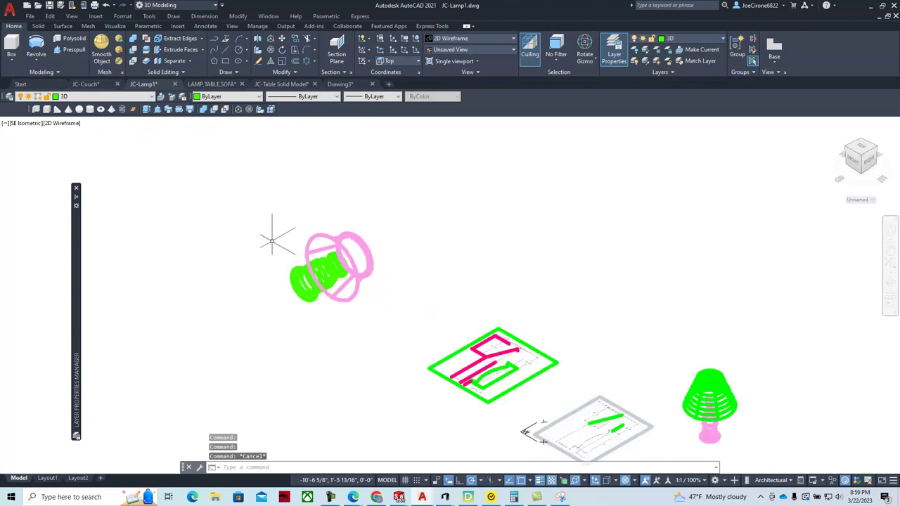
{"action": "left_click", "coordinate": [67, 123]}
{"action": "left_click", "coordinate": [90, 156]}
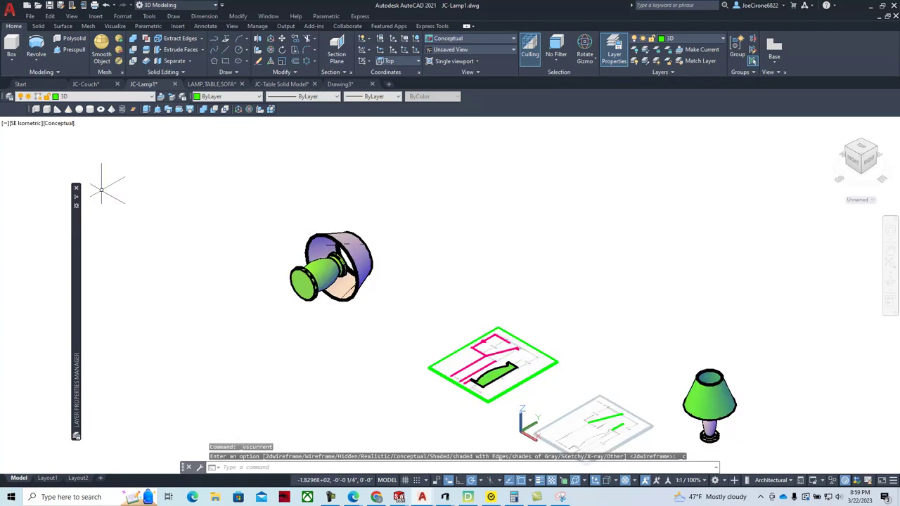
{"action": "middle_click_drag", "start_coordinate": [298, 260], "coordinate": [328, 269]}
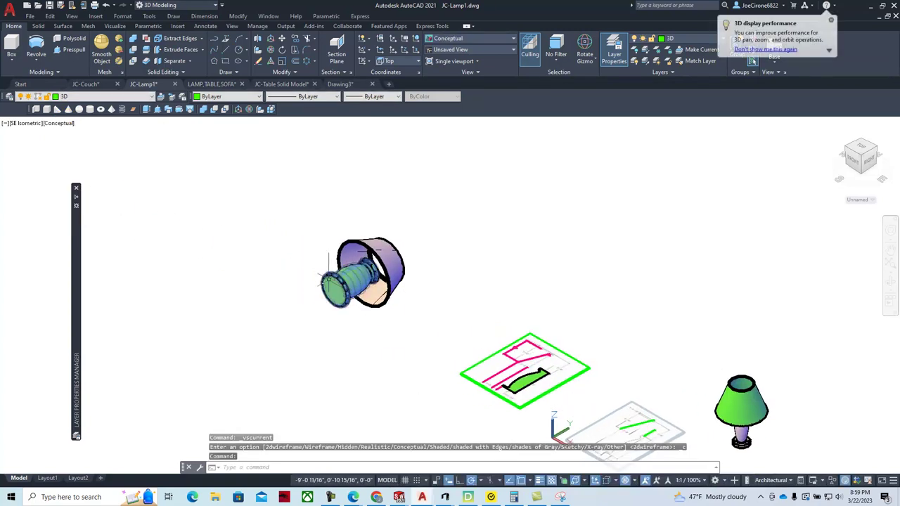
{"action": "scroll", "coordinate": [327, 279], "scroll_direction": "up", "scroll_amount": 2}
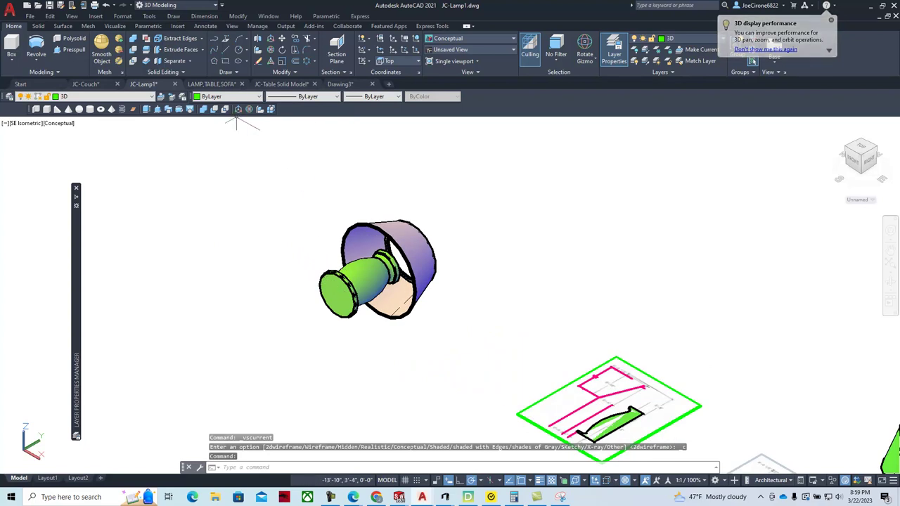
- 3D-rotate both lamp head solids about a picked axis with Ortho on so the lamp stands upright
{"action": "left_click", "coordinate": [249, 109]}
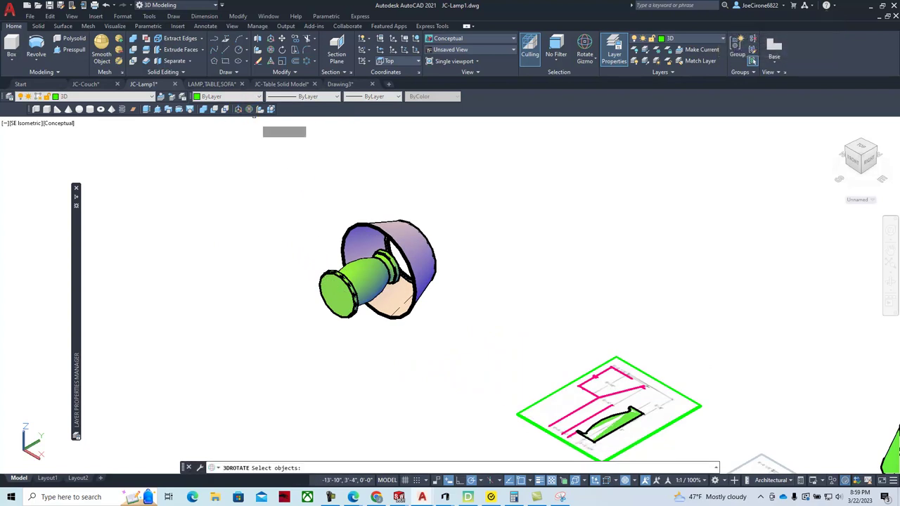
{"action": "left_click", "coordinate": [420, 193]}
{"action": "left_click", "coordinate": [341, 291]}
{"action": "key", "text": "Return"}
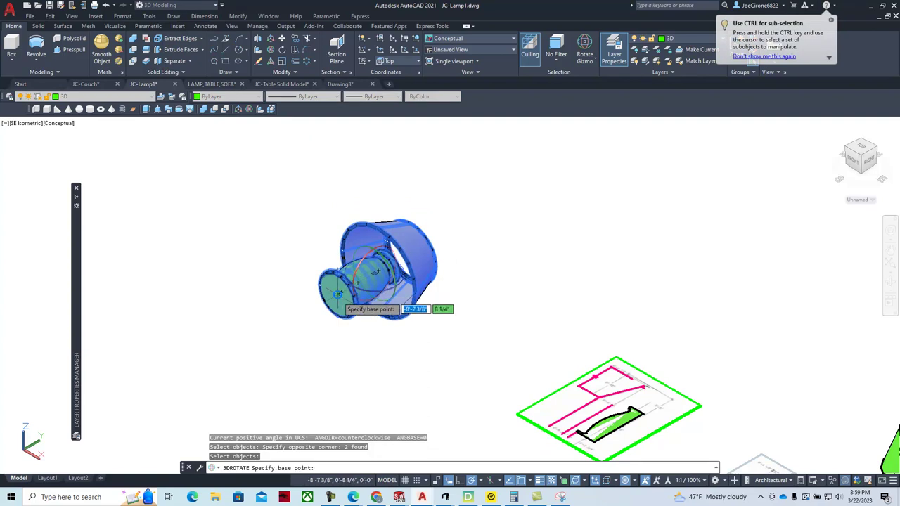
{"action": "left_click", "coordinate": [338, 294]}
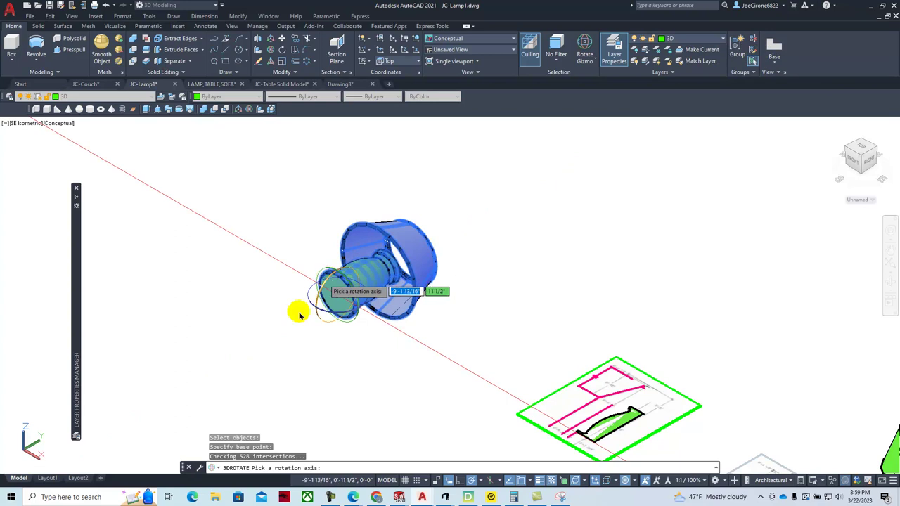
{"action": "left_click", "coordinate": [327, 280]}
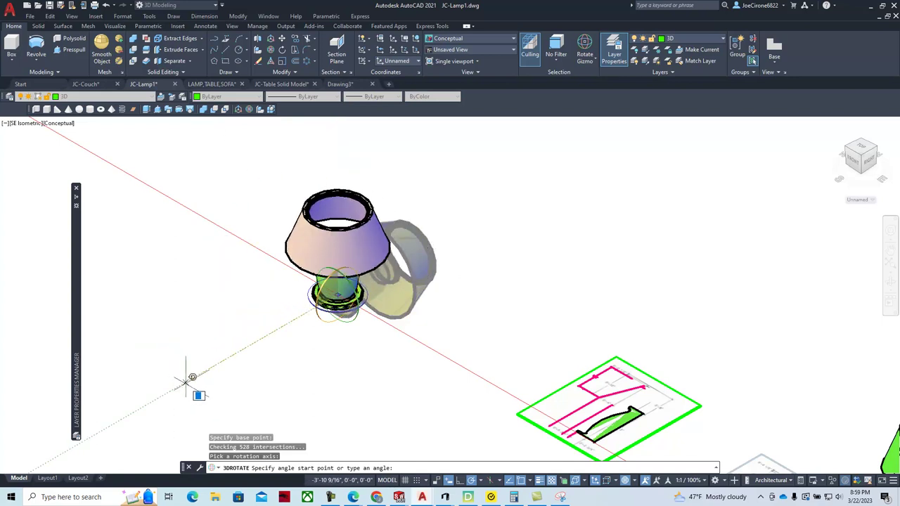
{"action": "left_click", "coordinate": [458, 481]}
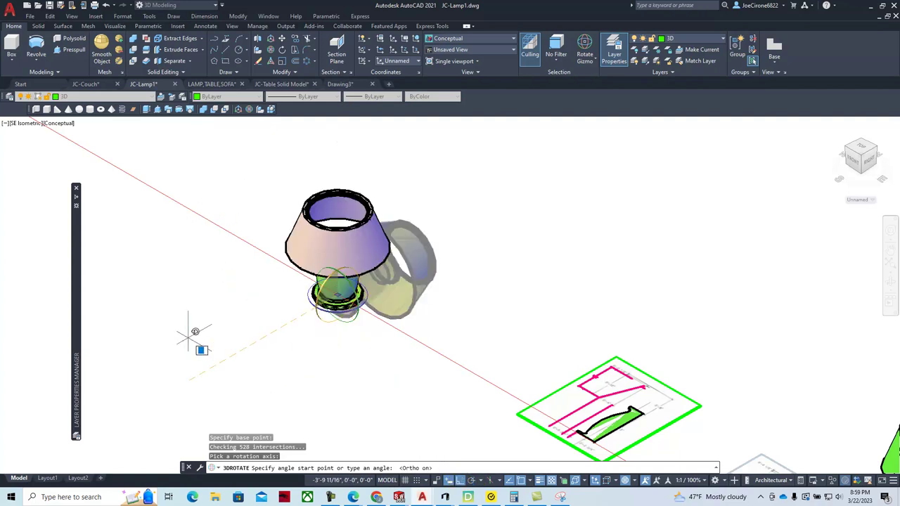
{"action": "key", "text": "Escape"}
{"action": "scroll", "coordinate": [461, 342], "scroll_direction": "down", "scroll_amount": 3}
{"action": "middle_click_drag", "start_coordinate": [412, 309], "coordinate": [261, 239]}
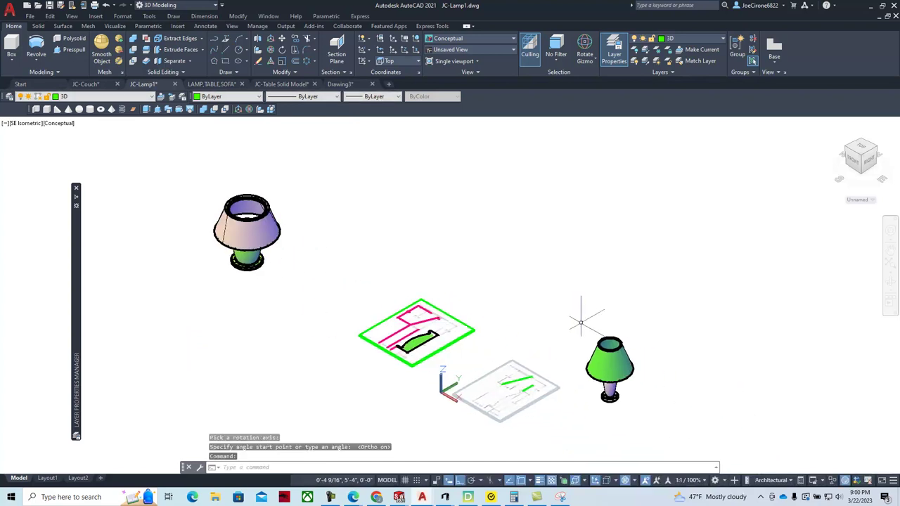
- Switch to the Layout1 sheet, then bring the Table and Lamp instructions window forward
{"action": "left_click", "coordinate": [46, 478]}
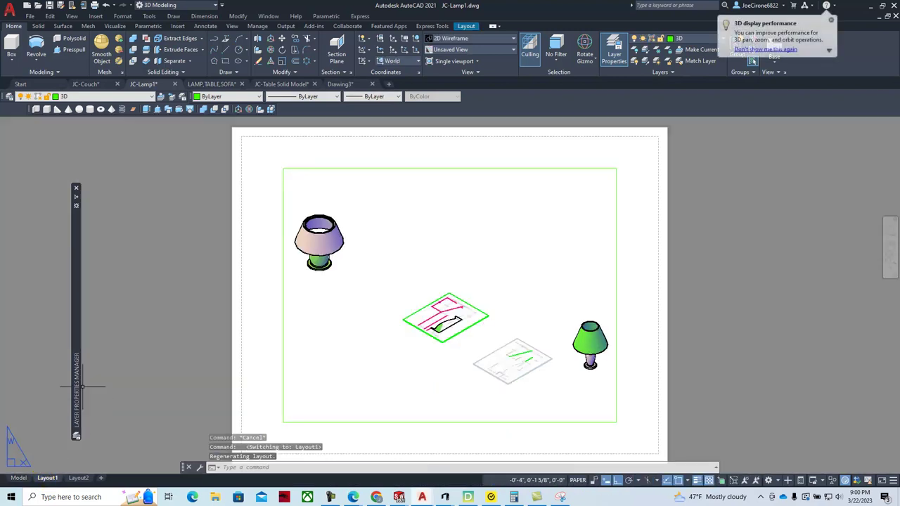
{"action": "right_click", "coordinate": [43, 478]}
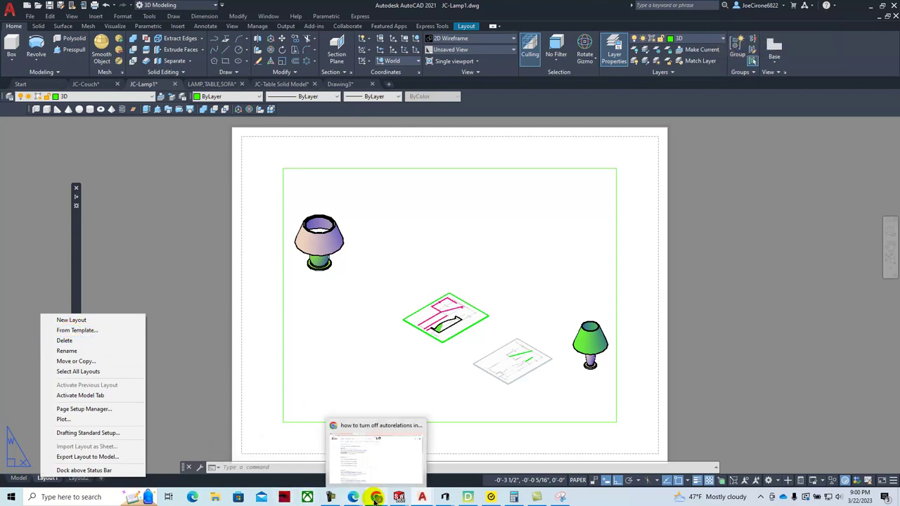
{"action": "mouse_move", "coordinate": [353, 497]}
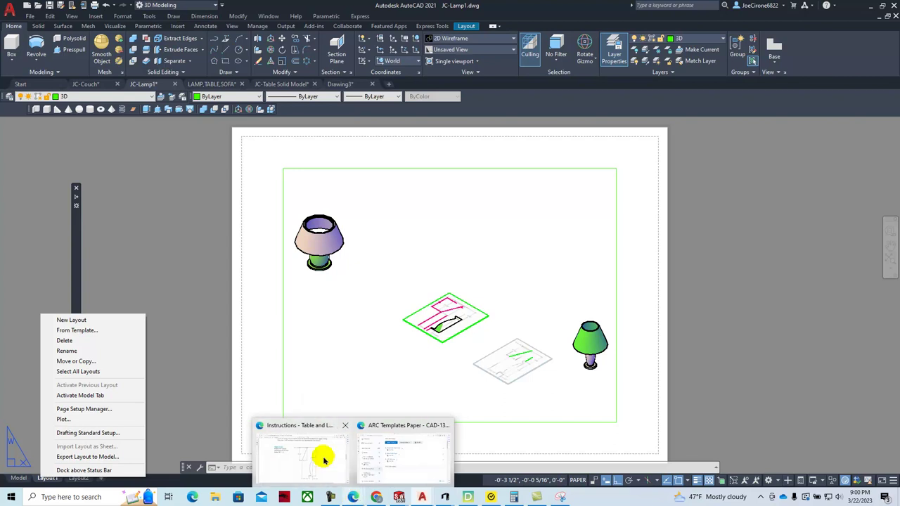
{"action": "left_click", "coordinate": [321, 462]}
- Download the B SIZE-ARC Paper New template from the ARC Templates Paper module and show it in its folder
{"action": "left_click", "coordinate": [12, 94]}
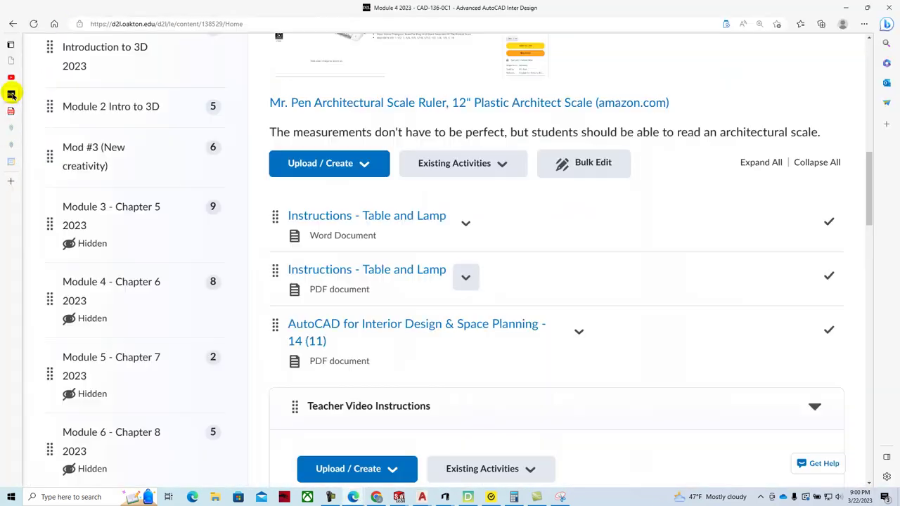
{"action": "scroll", "coordinate": [161, 251], "scroll_direction": "up", "scroll_amount": 5}
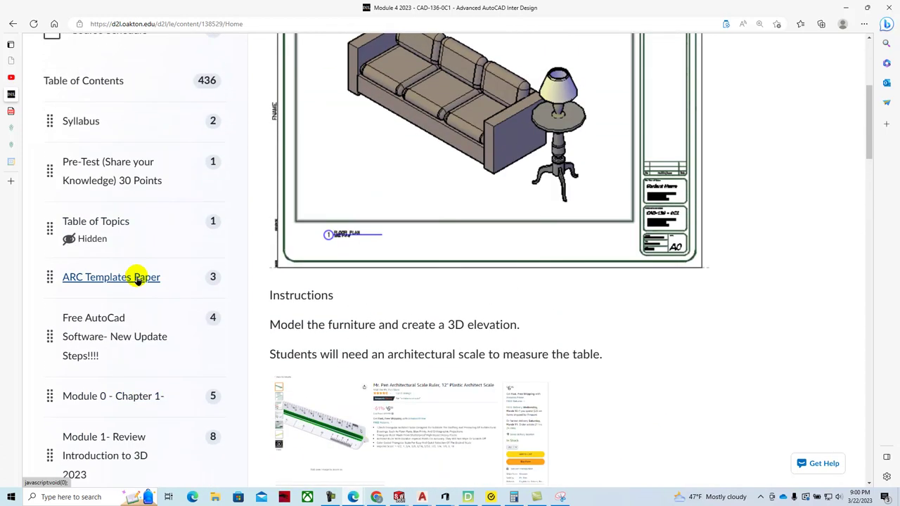
{"action": "left_click", "coordinate": [137, 278]}
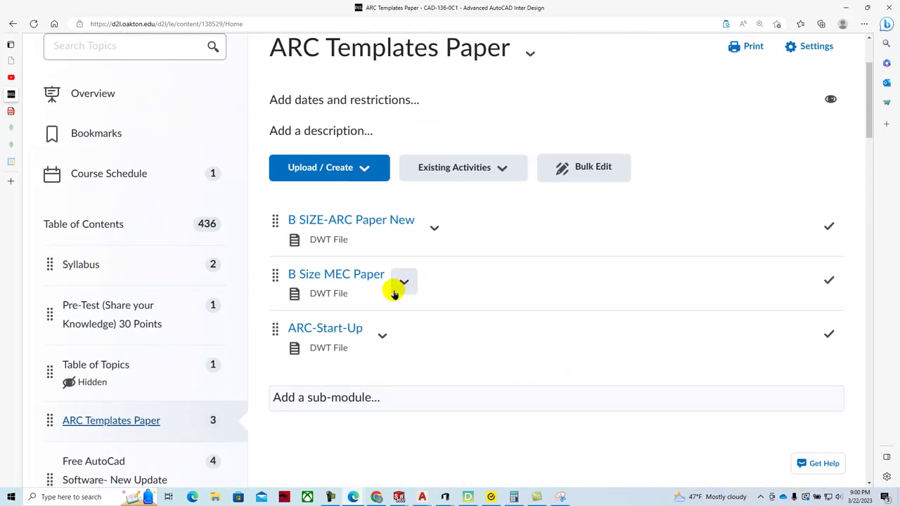
{"action": "left_click", "coordinate": [434, 228]}
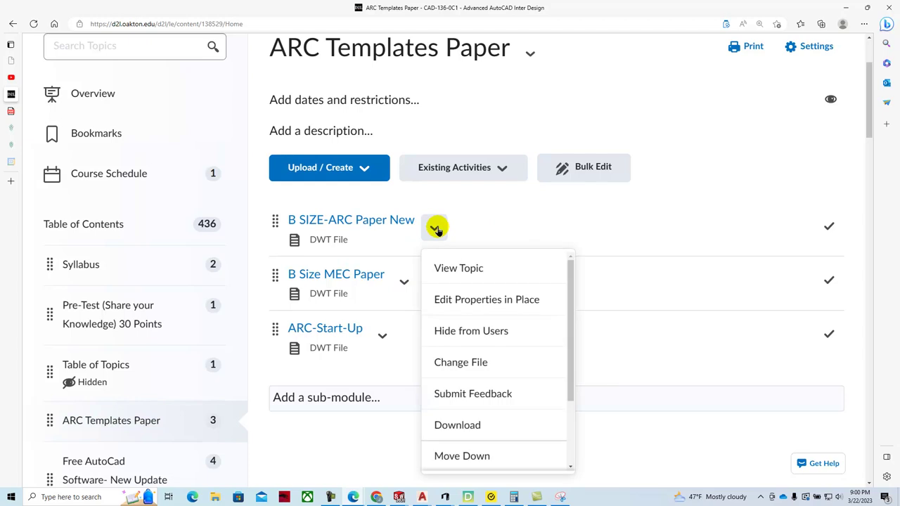
{"action": "left_click", "coordinate": [467, 426]}
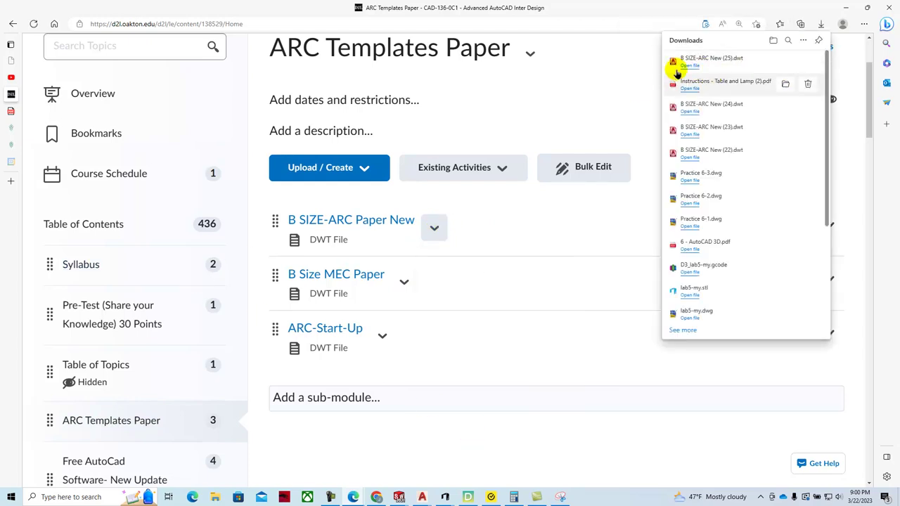
{"action": "left_click", "coordinate": [787, 62]}
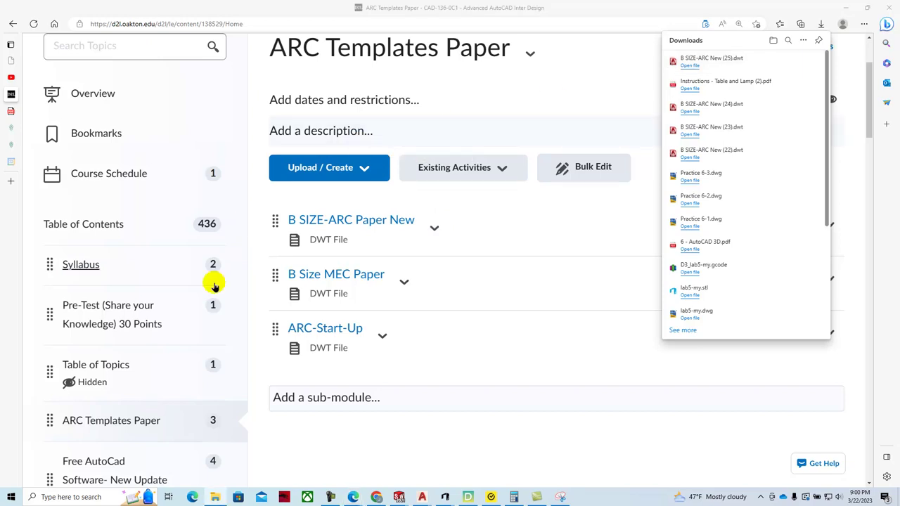
{"action": "left_click", "coordinate": [587, 91]}
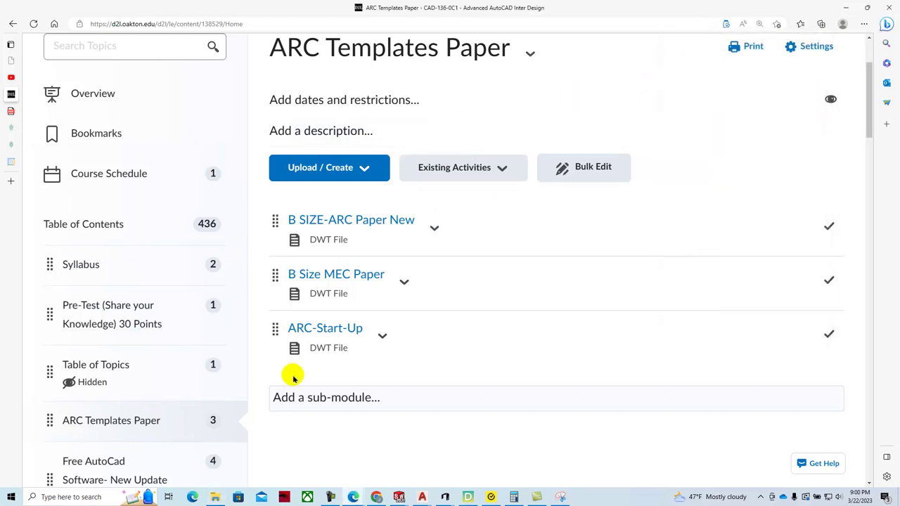
{"action": "left_click", "coordinate": [421, 497]}
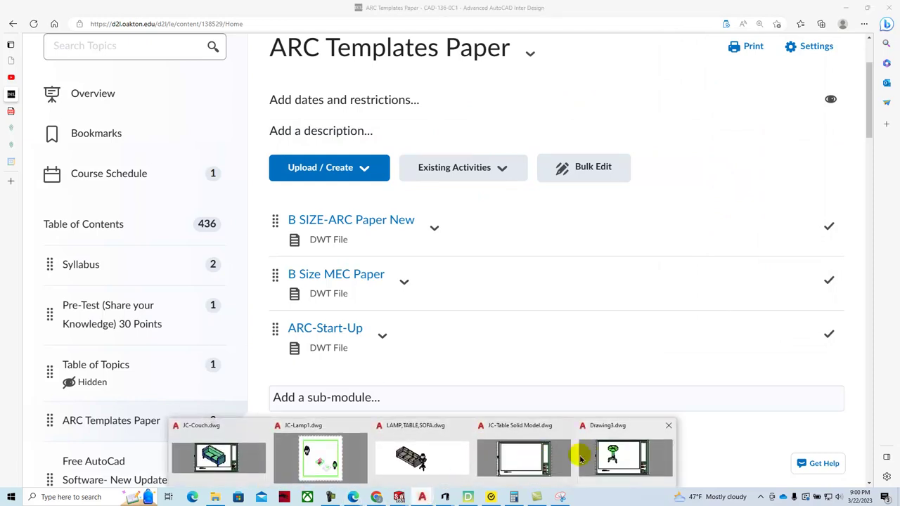
- In JC-Lamp1, insert the Plot-FLR layout from Downloads\B SIZE-ARC New (22).dwt
{"action": "left_click", "coordinate": [319, 460]}
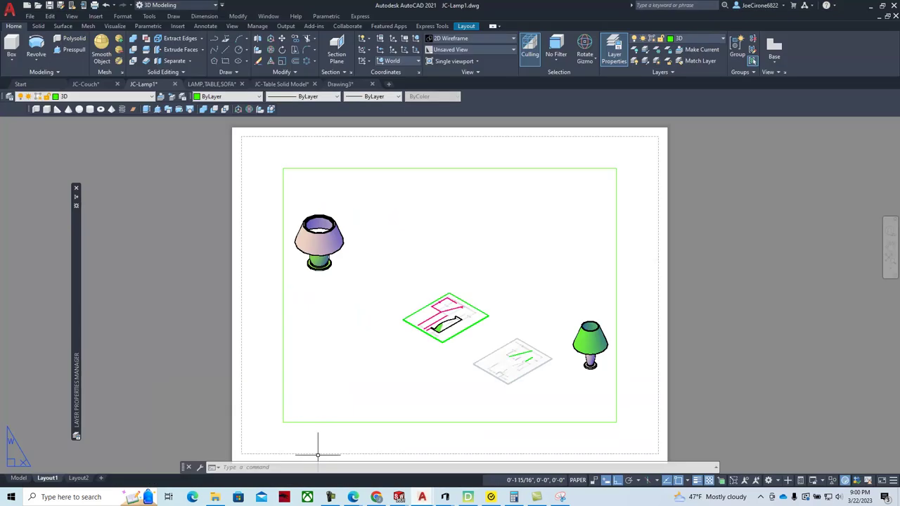
{"action": "right_click", "coordinate": [47, 478]}
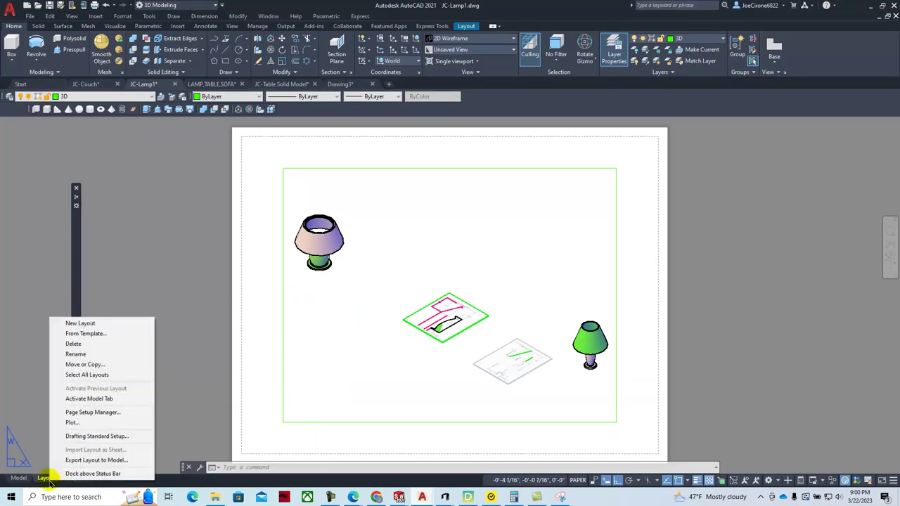
{"action": "left_click", "coordinate": [70, 335]}
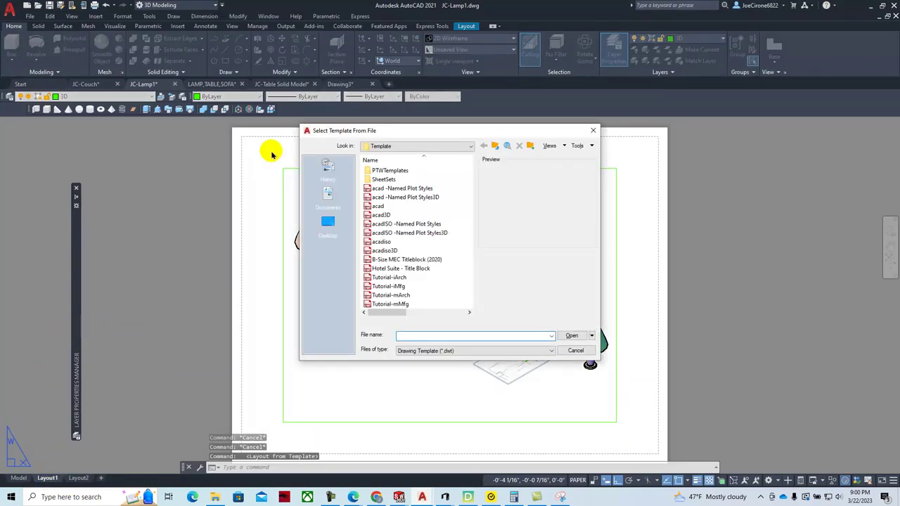
{"action": "left_click", "coordinate": [464, 146]}
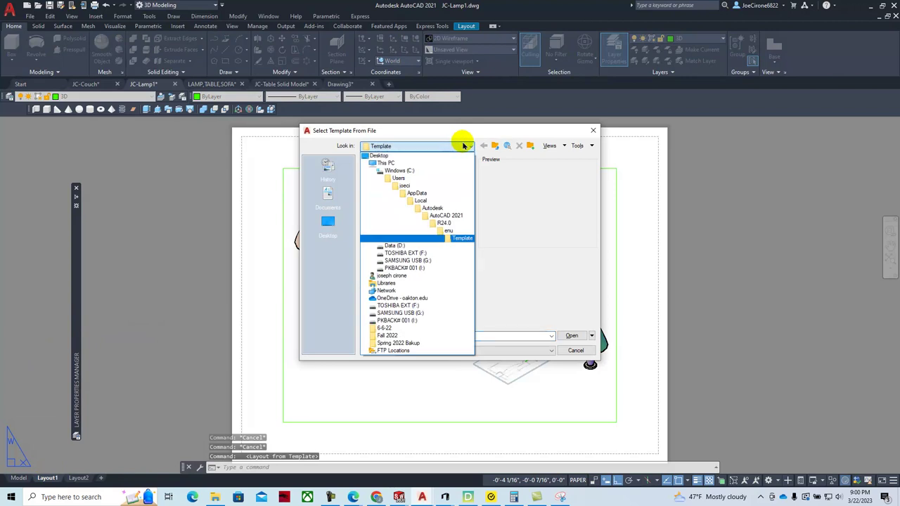
{"action": "left_click", "coordinate": [412, 166]}
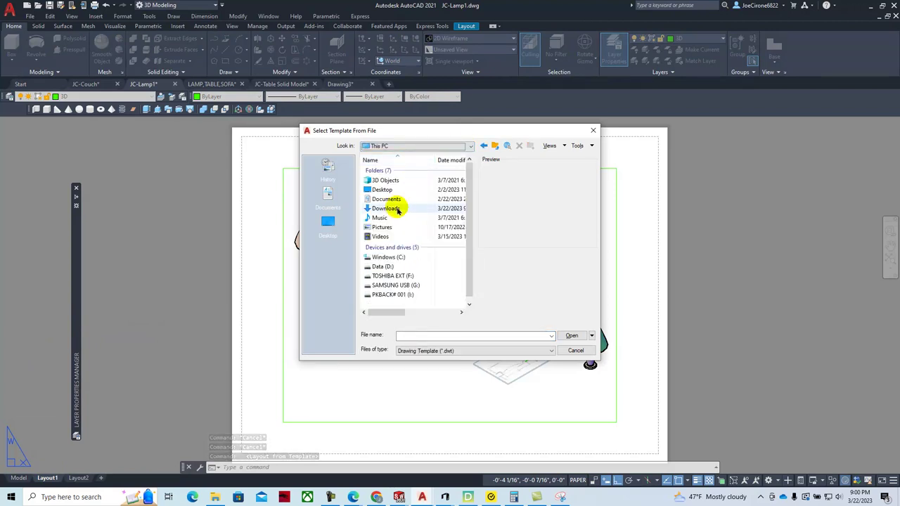
{"action": "double_click", "coordinate": [397, 207]}
{"action": "left_click", "coordinate": [395, 180]}
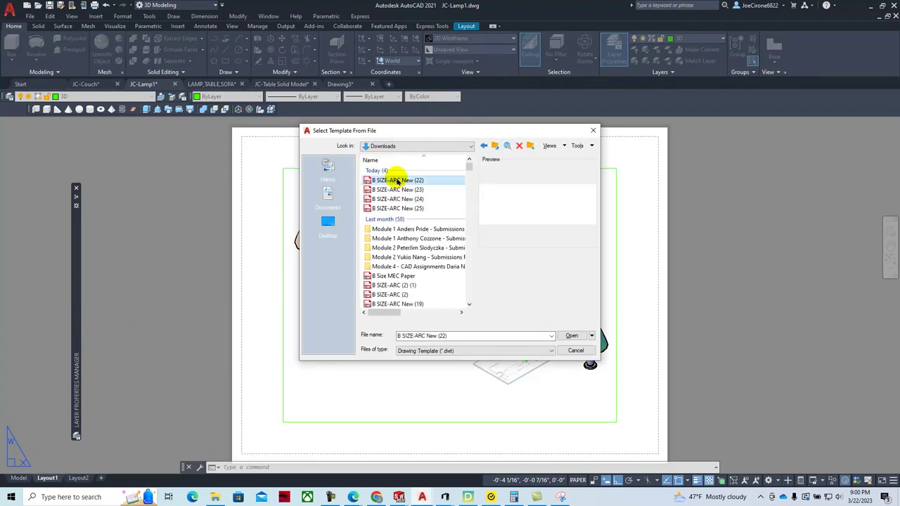
{"action": "left_click", "coordinate": [570, 335]}
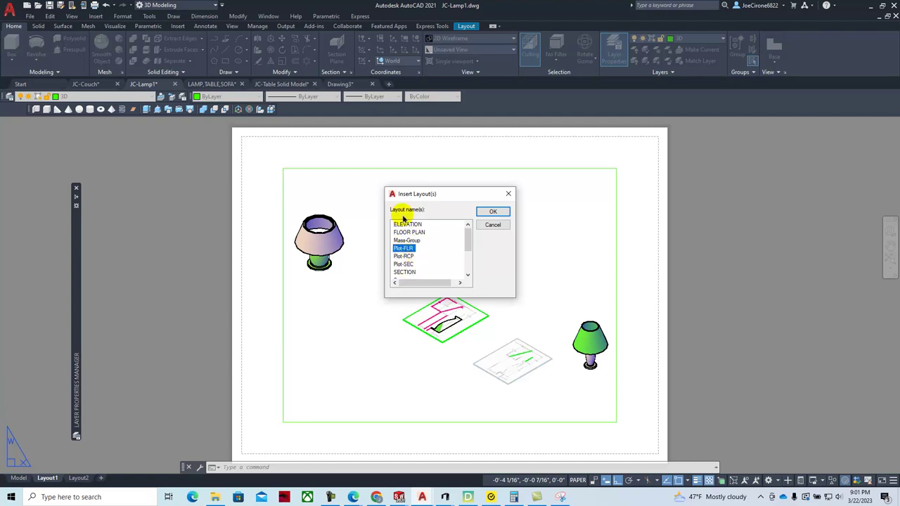
{"action": "left_click", "coordinate": [490, 211]}
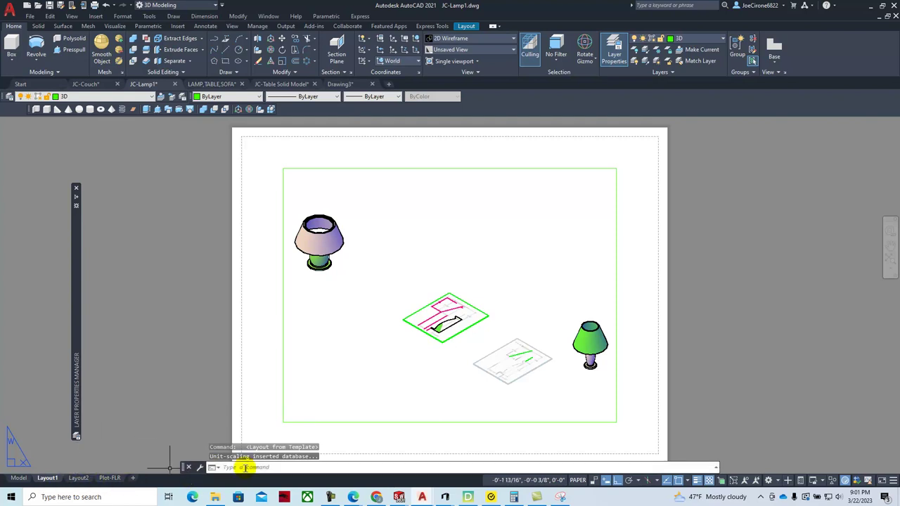
- Insert the ELEVATION layout from B SIZE-ARC New (22).dwt and switch to its tab
{"action": "mouse_move", "coordinate": [80, 483]}
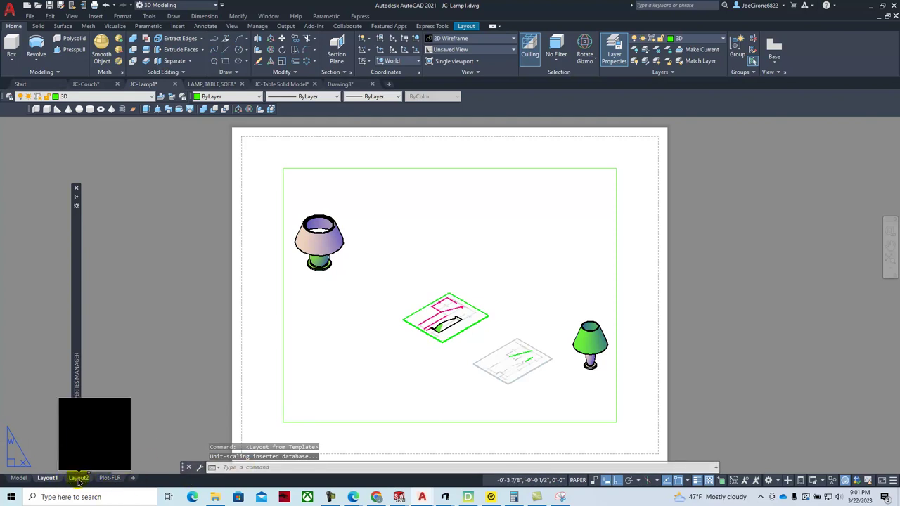
{"action": "left_click", "coordinate": [109, 478]}
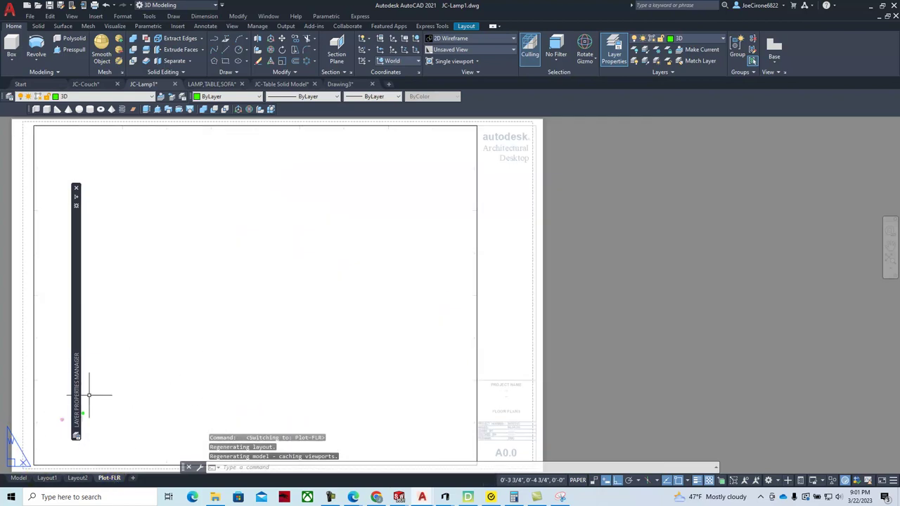
{"action": "right_click", "coordinate": [46, 480]}
{"action": "left_click", "coordinate": [65, 329]}
{"action": "left_click", "coordinate": [445, 146]}
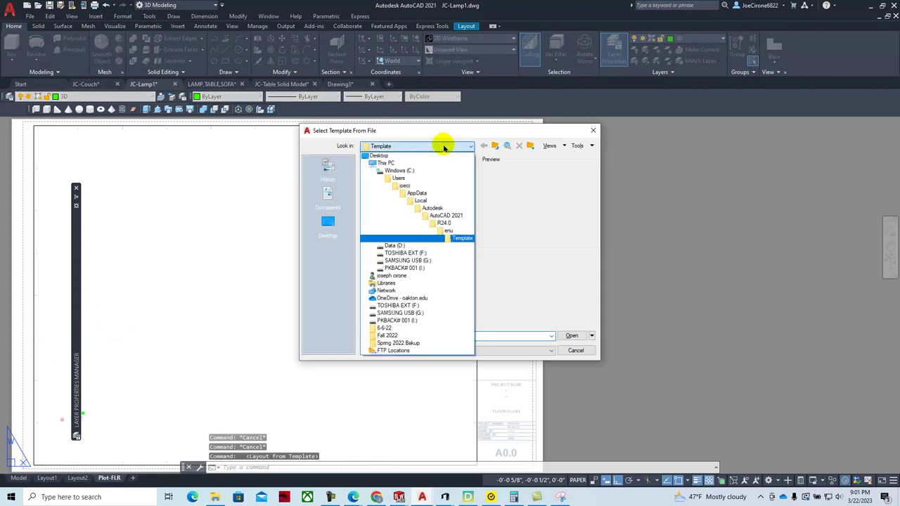
{"action": "left_click", "coordinate": [402, 163]}
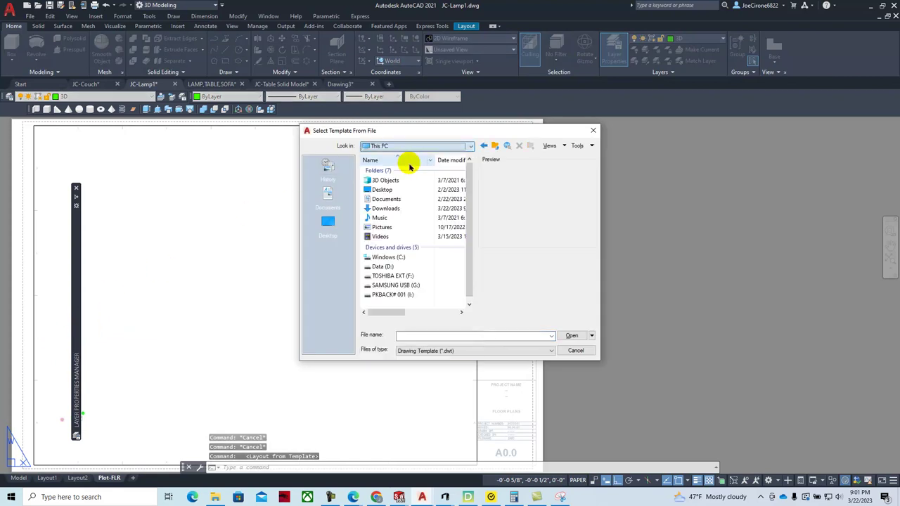
{"action": "double_click", "coordinate": [397, 208]}
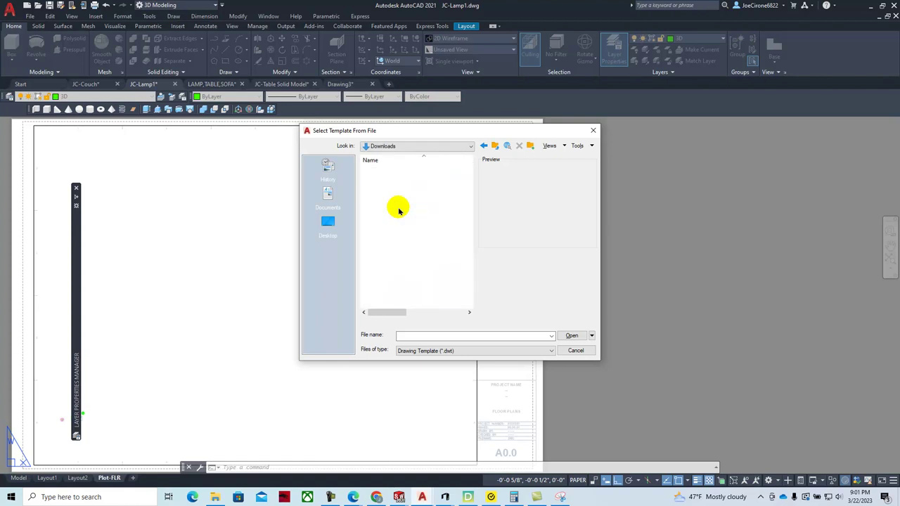
{"action": "left_click", "coordinate": [395, 180]}
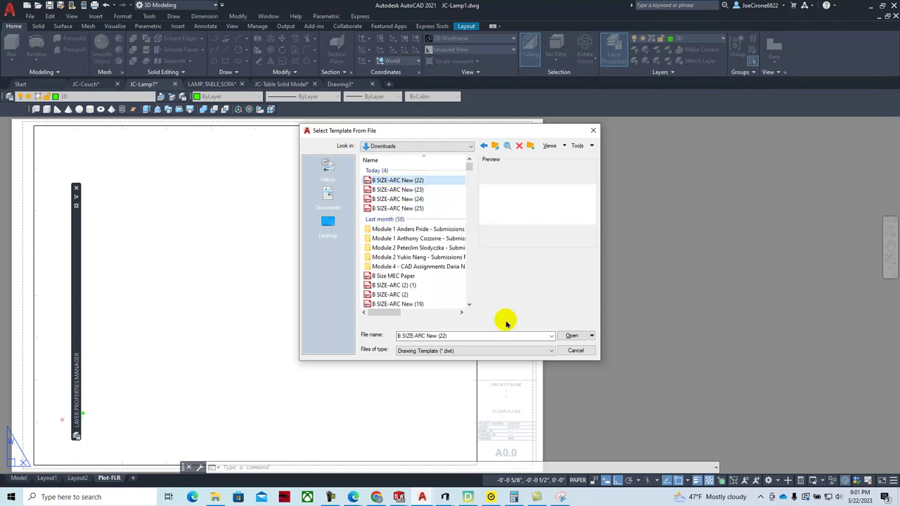
{"action": "left_click", "coordinate": [572, 335]}
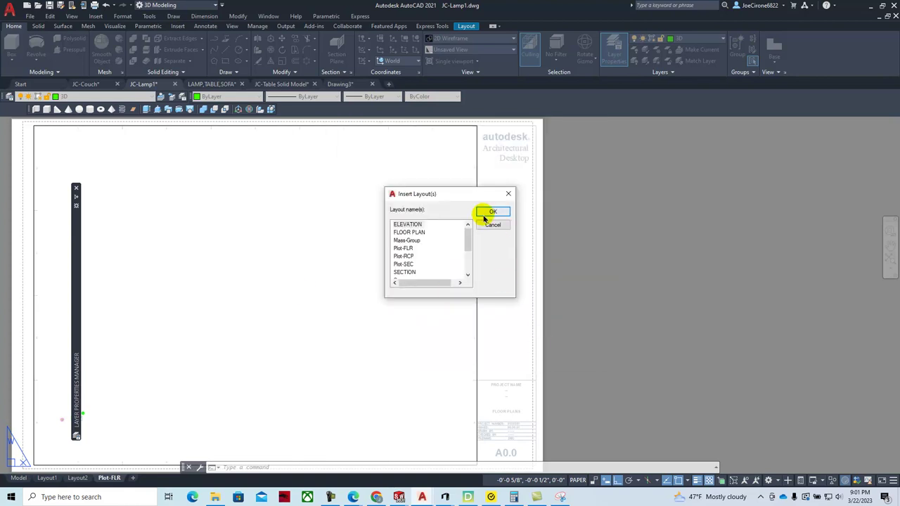
{"action": "double_click", "coordinate": [460, 224]}
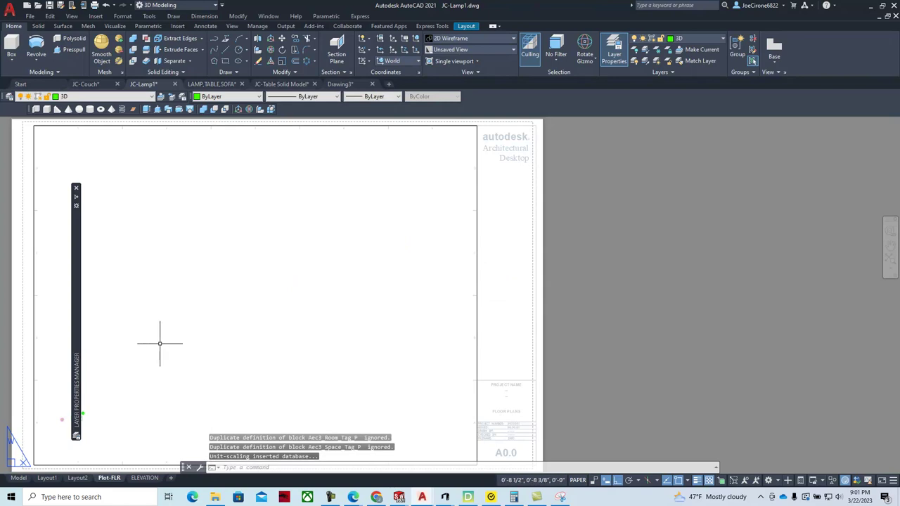
{"action": "left_click", "coordinate": [144, 478]}
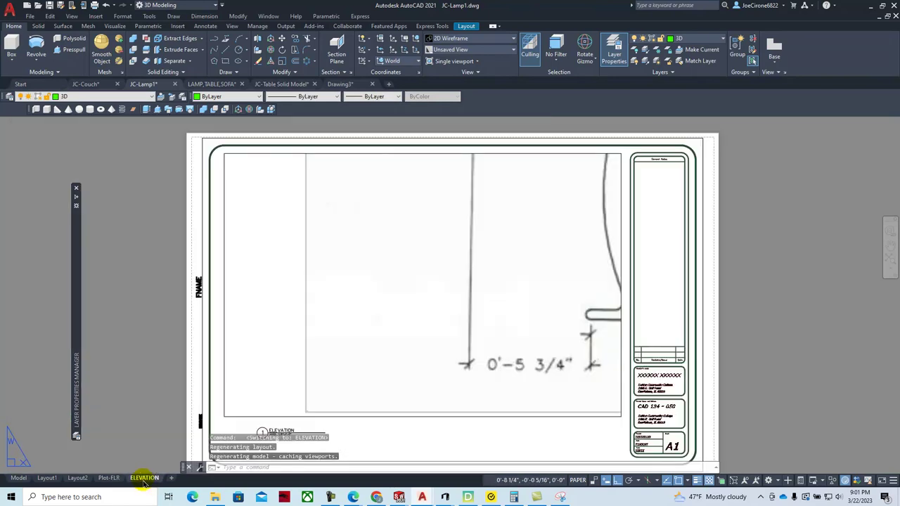
- Activate the ELEVATION viewport and pan the lamp views into its centre
{"action": "double_click", "coordinate": [342, 267]}
{"action": "scroll", "coordinate": [333, 278], "scroll_direction": "down", "scroll_amount": 6}
{"action": "middle_click_drag", "start_coordinate": [340, 306], "coordinate": [498, 305]}
{"action": "middle_click_drag", "start_coordinate": [362, 326], "coordinate": [387, 323]}
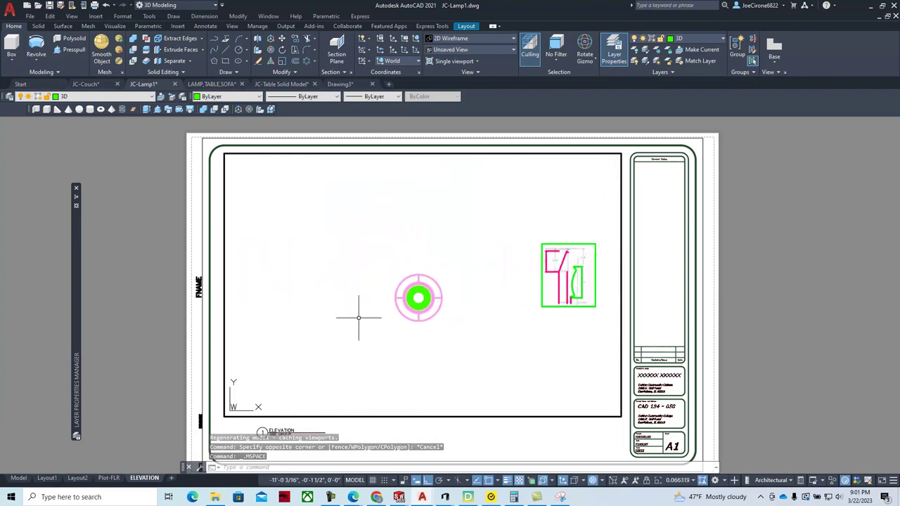
- Switch the viewport to SE Isometric and zoom in on the centred lamp
{"action": "left_click", "coordinate": [71, 18]}
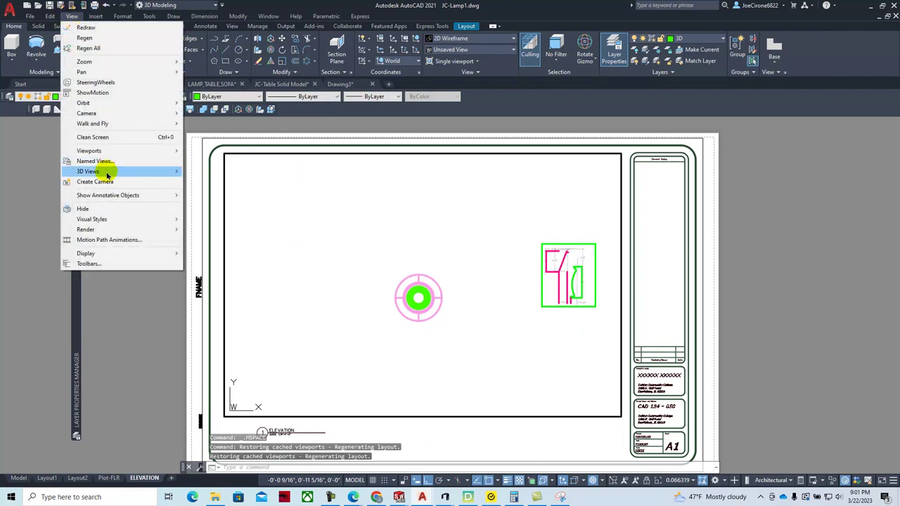
{"action": "mouse_move", "coordinate": [109, 175]}
{"action": "left_click", "coordinate": [227, 280]}
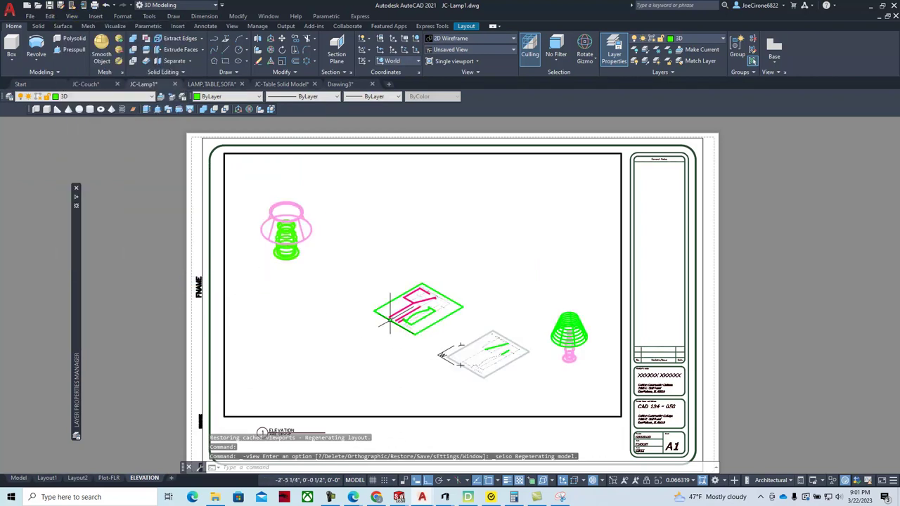
{"action": "scroll", "coordinate": [343, 265], "scroll_direction": "up", "scroll_amount": 5}
{"action": "middle_click_drag", "start_coordinate": [367, 275], "coordinate": [508, 342]}
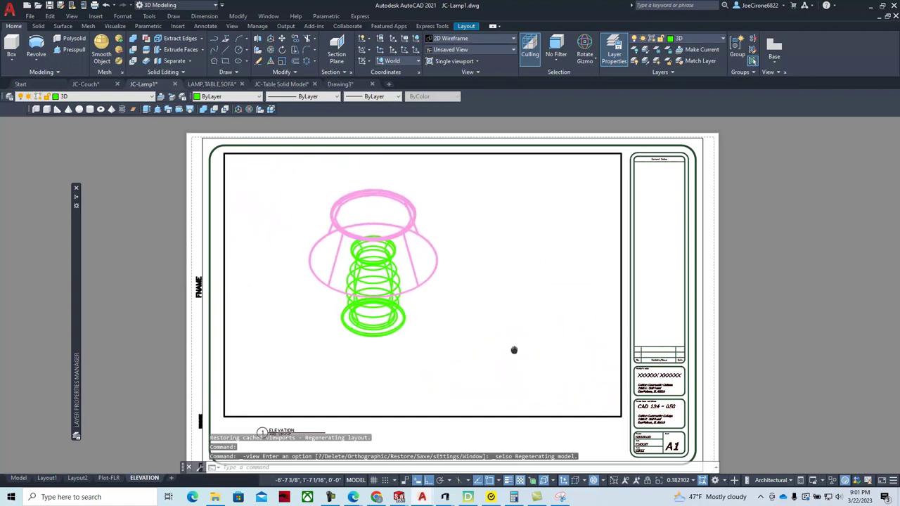
{"action": "scroll", "coordinate": [416, 293], "scroll_direction": "up", "scroll_amount": 2}
{"action": "middle_click_drag", "start_coordinate": [416, 293], "coordinate": [468, 337]}
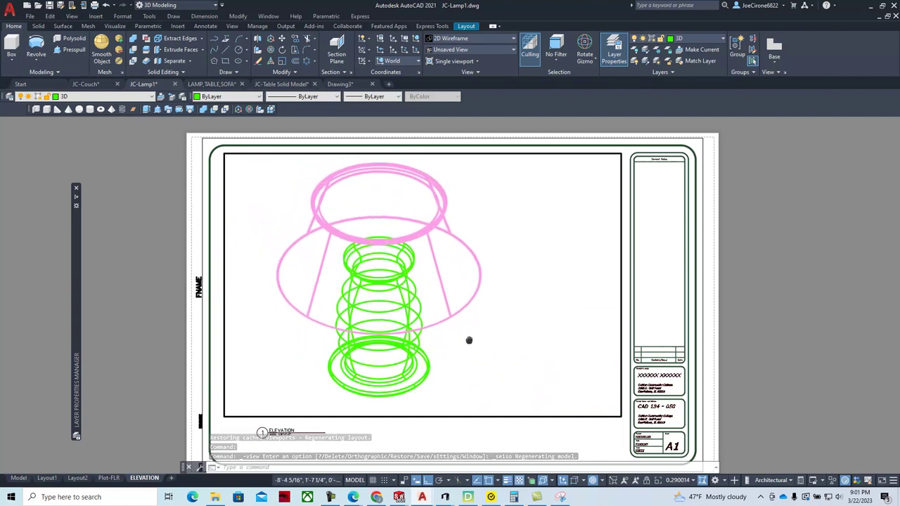
- Set the viewport scale to 3" = 1'-0", briefly trying 1-1/2" = 1'-0" first
{"action": "left_click", "coordinate": [692, 481]}
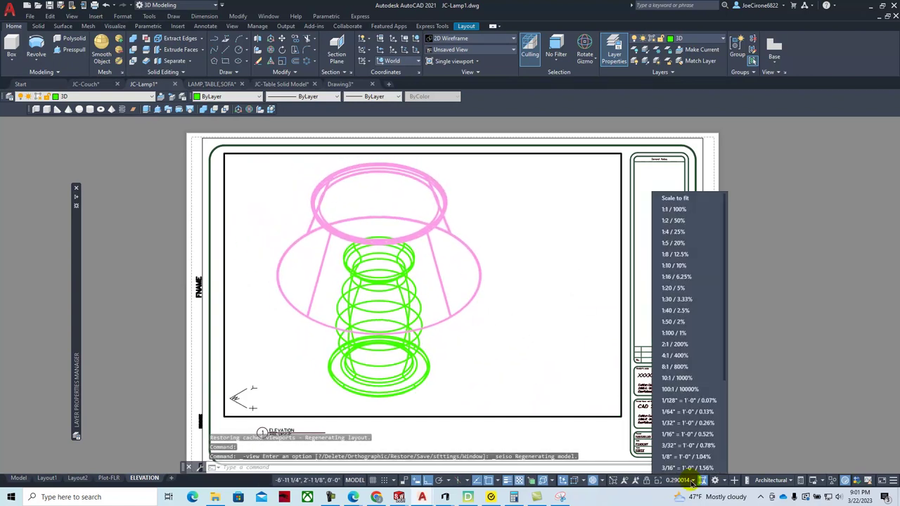
{"action": "scroll", "coordinate": [712, 343], "scroll_direction": "down", "scroll_amount": 4}
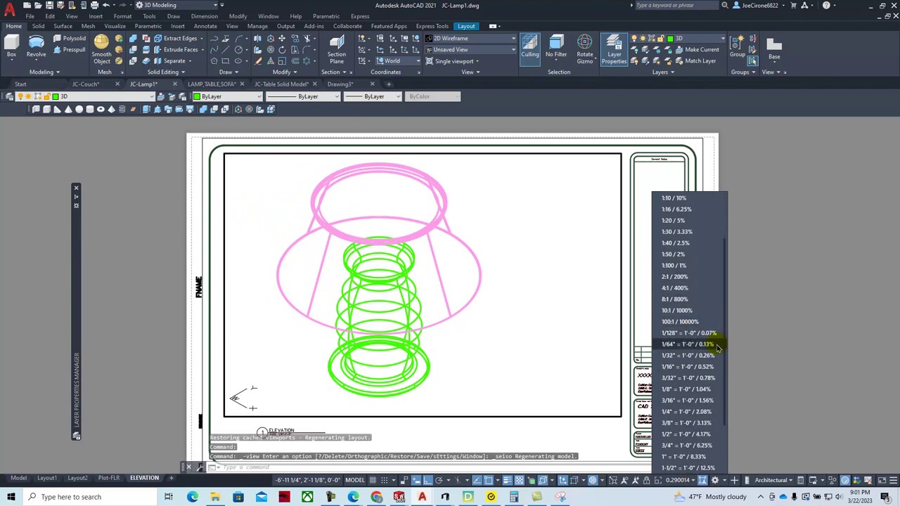
{"action": "left_click", "coordinate": [692, 445]}
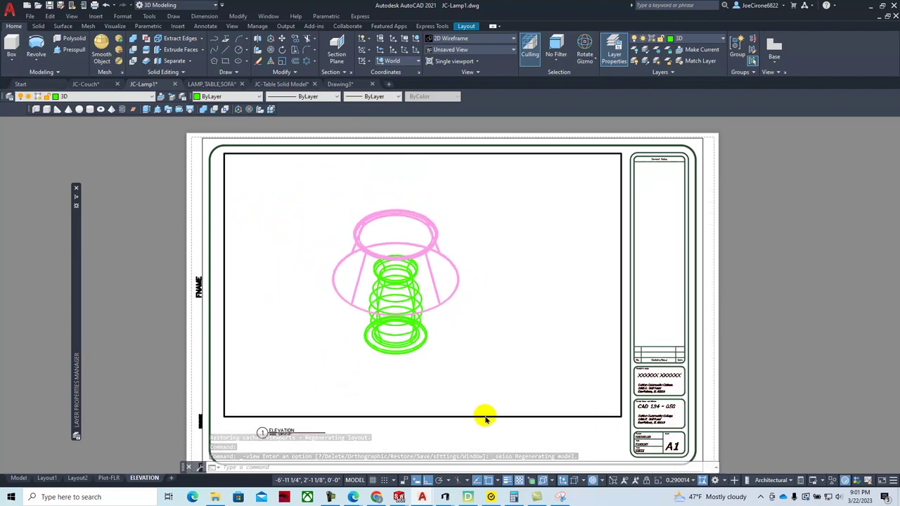
{"action": "left_click", "coordinate": [692, 482]}
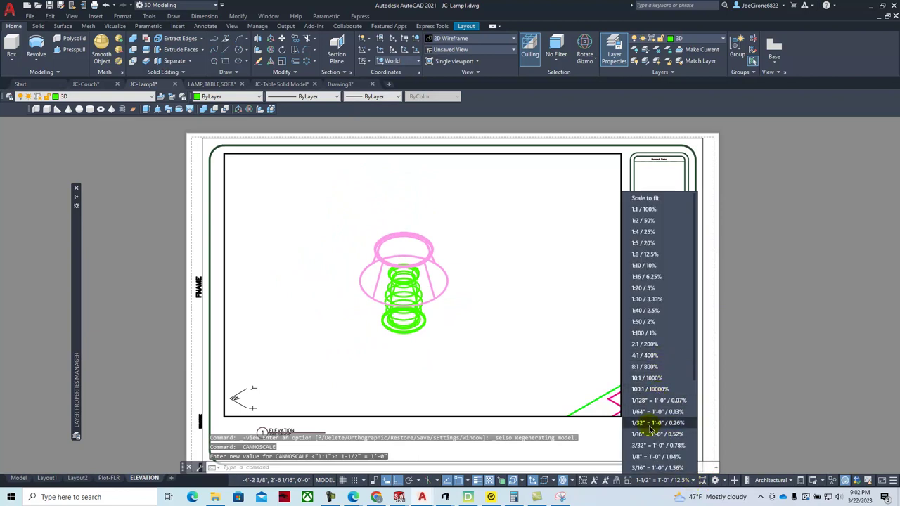
{"action": "scroll", "coordinate": [657, 411], "scroll_direction": "down", "scroll_amount": 3}
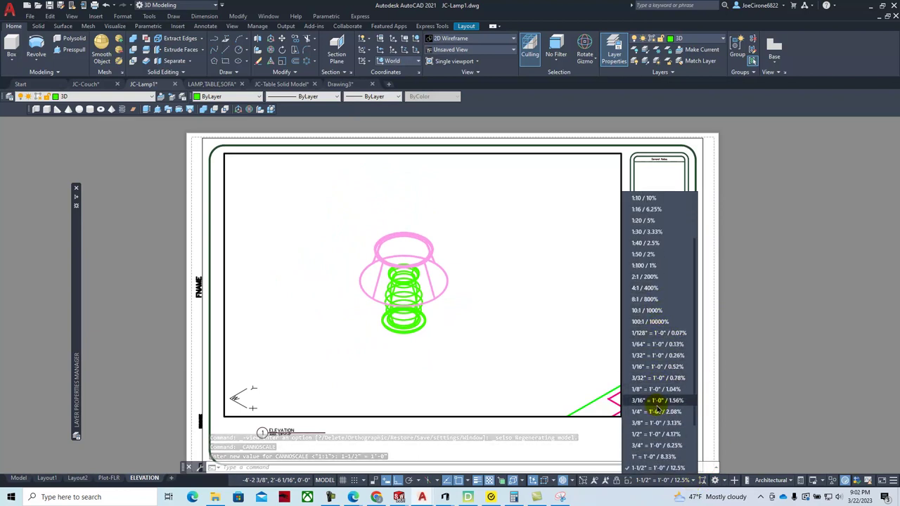
{"action": "scroll", "coordinate": [657, 411], "scroll_direction": "down", "scroll_amount": 2}
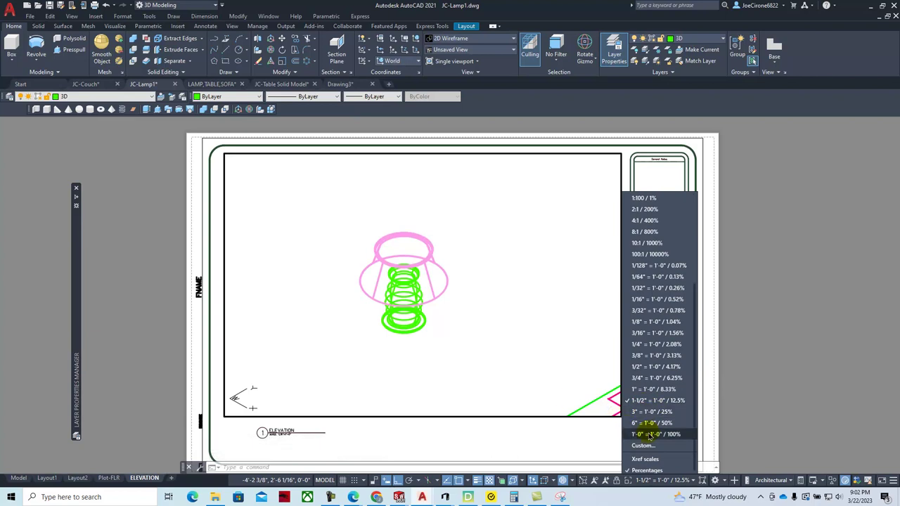
{"action": "left_click", "coordinate": [640, 413]}
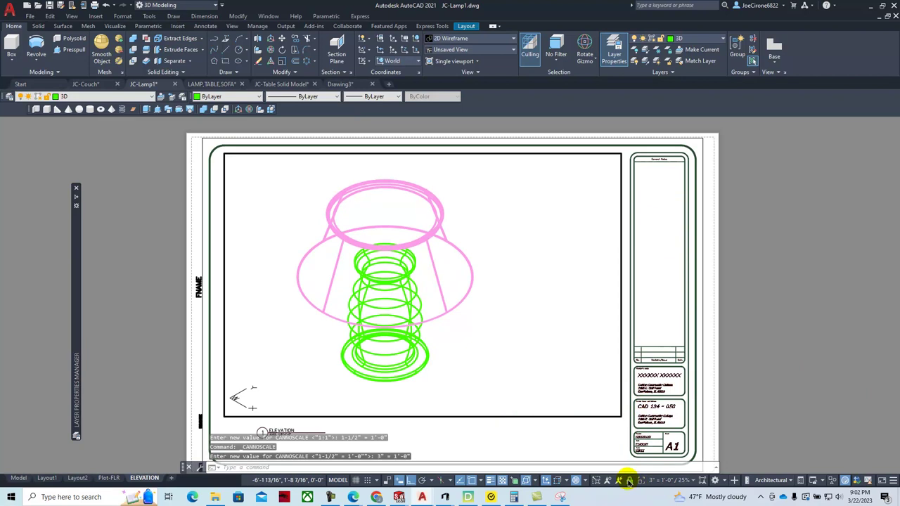
- Apply the Conceptual visual style to the lamp
{"action": "left_click", "coordinate": [71, 15]}
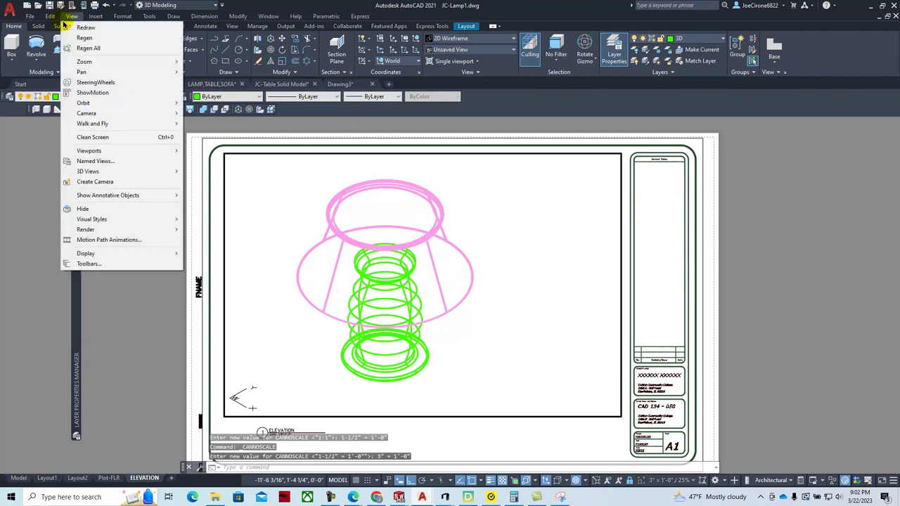
{"action": "mouse_move", "coordinate": [91, 223]}
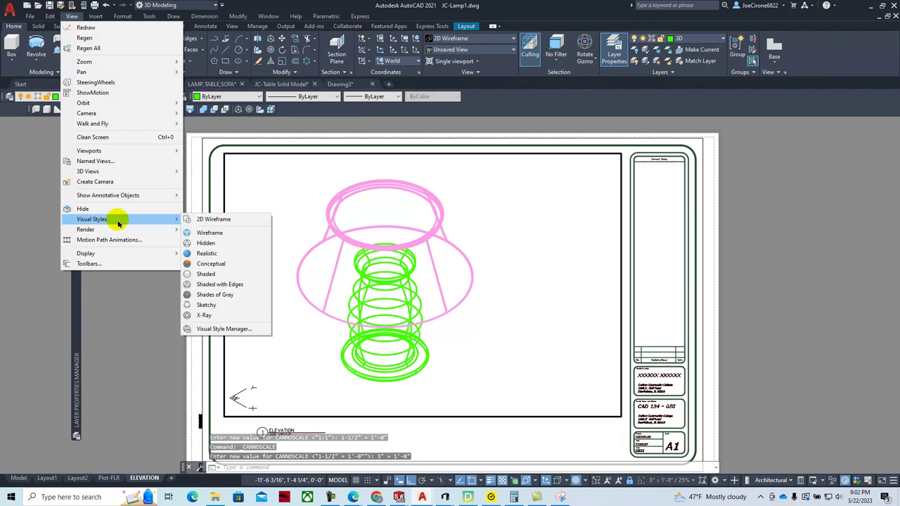
{"action": "left_click", "coordinate": [211, 263]}
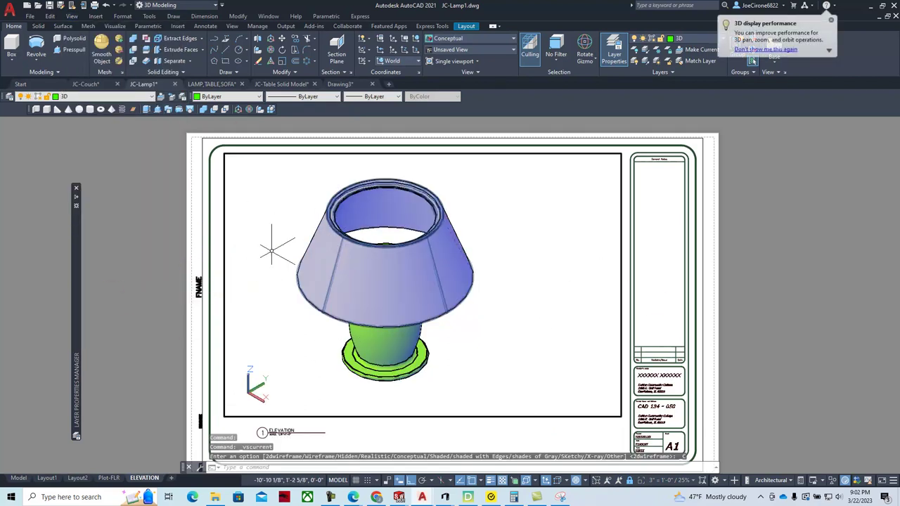
- Orbit the lamp to a lower, more side-on view
{"action": "left_click", "coordinate": [494, 311]}
{"action": "left_click", "coordinate": [476, 340]}
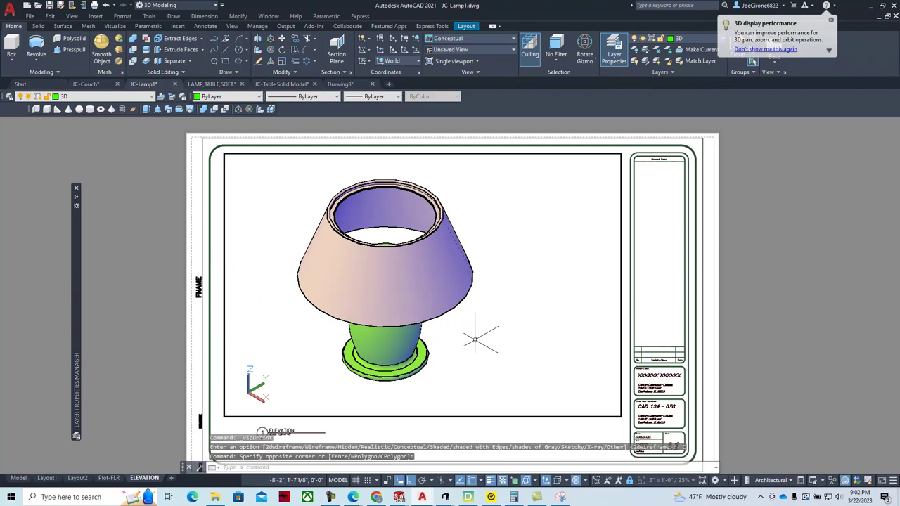
{"action": "scroll", "coordinate": [468, 351], "scroll_direction": "up", "scroll_amount": 1}
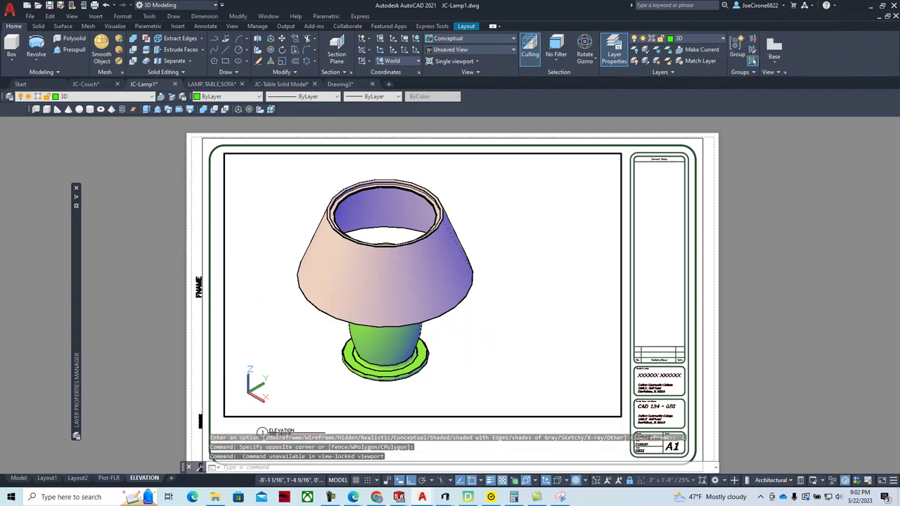
{"action": "scroll", "coordinate": [514, 349], "scroll_direction": "up", "scroll_amount": 1}
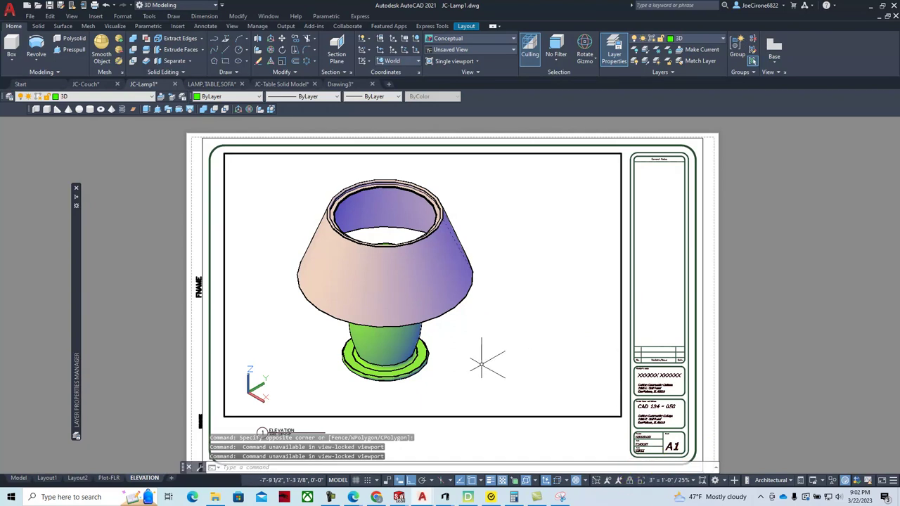
{"action": "middle_click_drag", "start_coordinate": [476, 380], "coordinate": [398, 354], "text": "shift"}
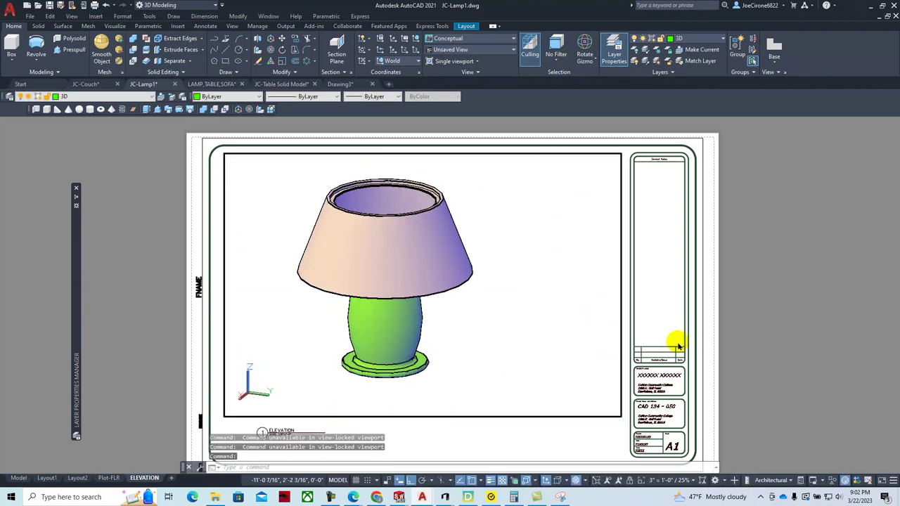
- Reconfirm the 3" = 1'-0" viewport scale and return to paper space
{"action": "left_click", "coordinate": [693, 482]}
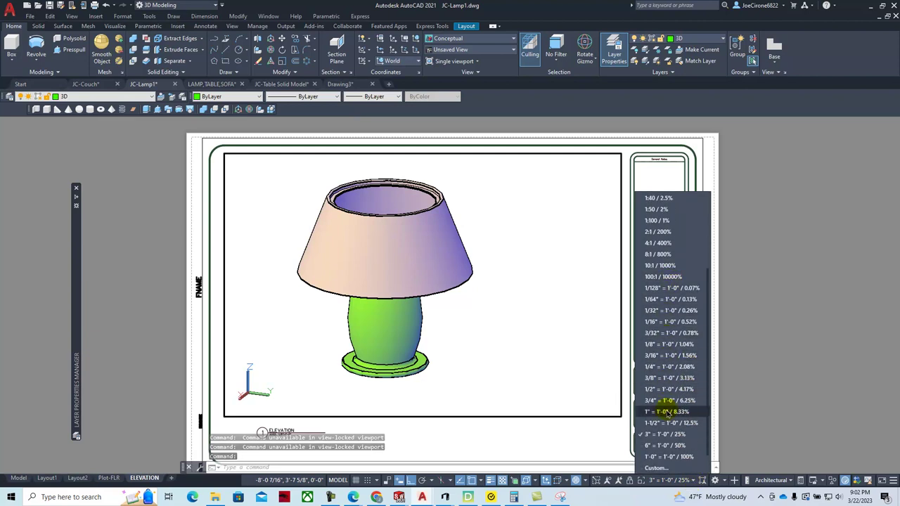
{"action": "left_click", "coordinate": [660, 413]}
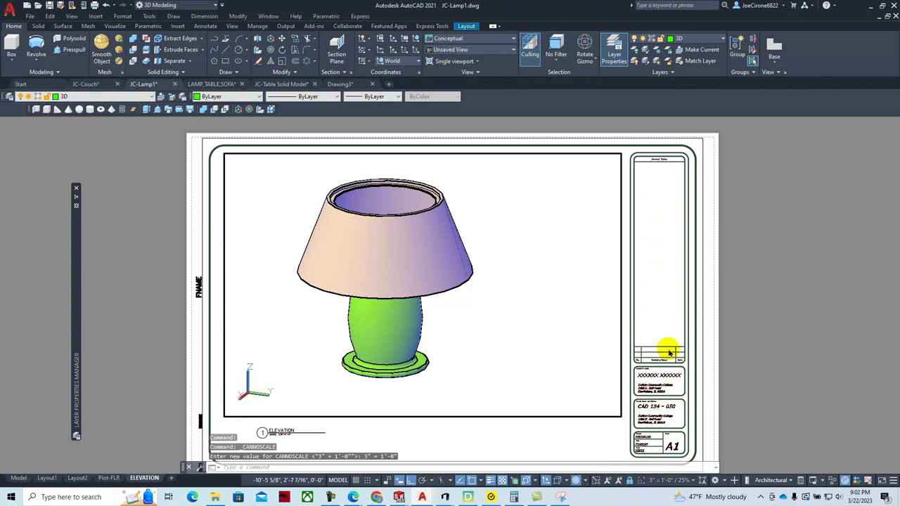
{"action": "double_click", "coordinate": [596, 429]}
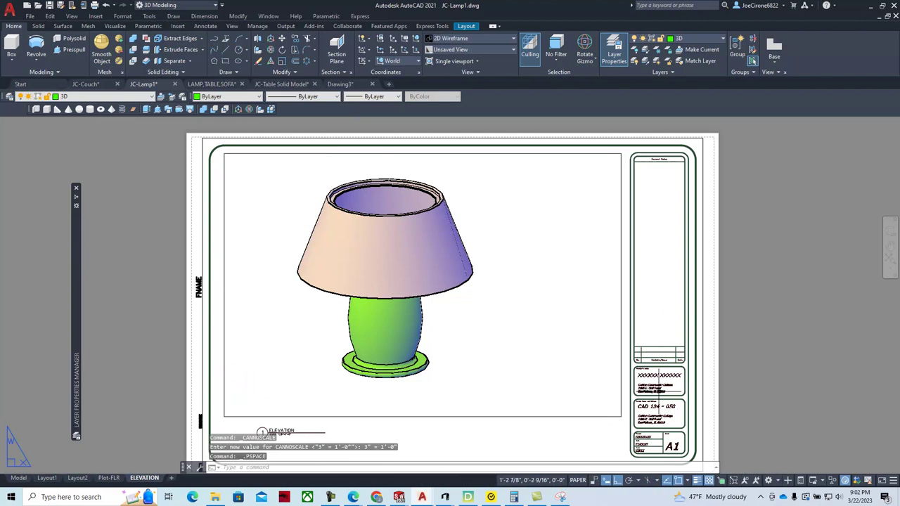